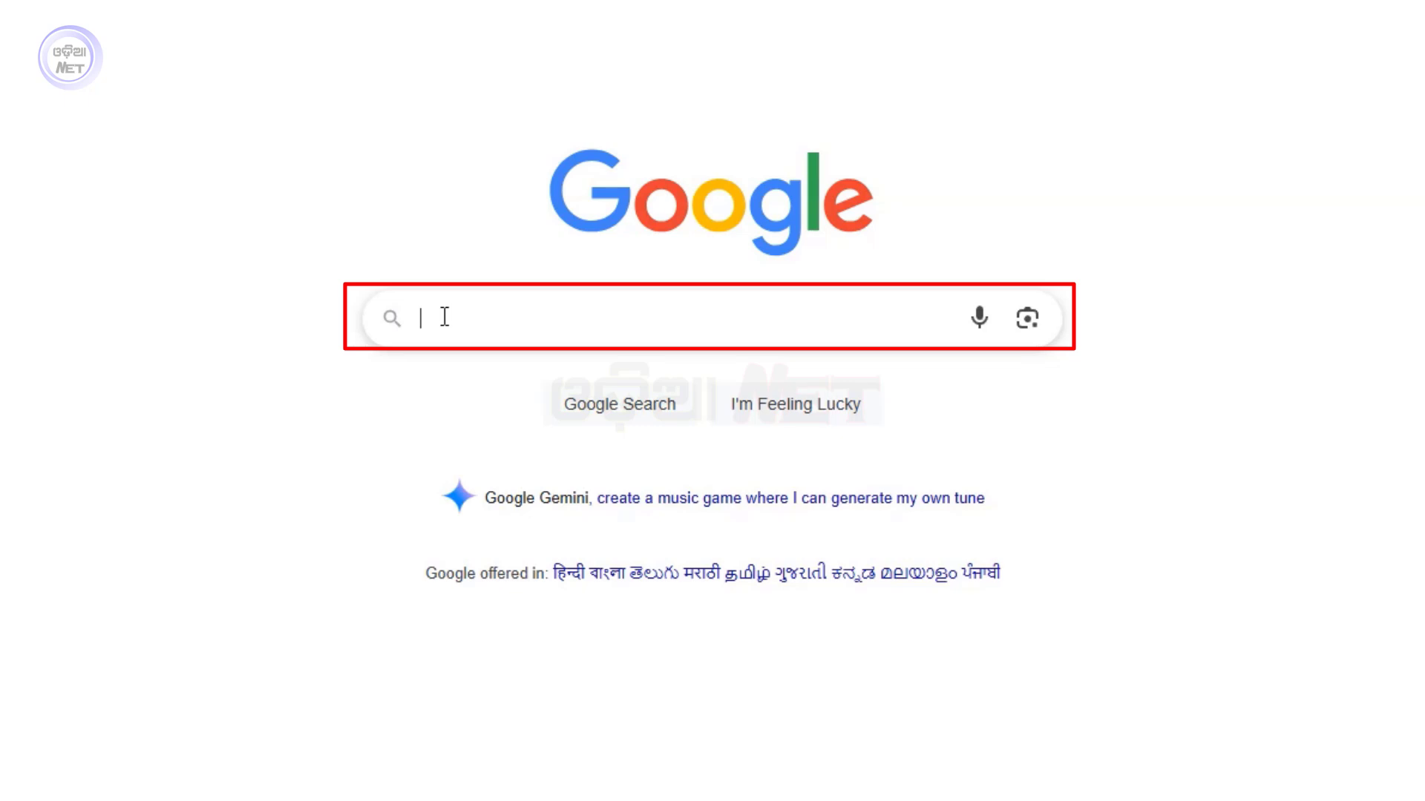
# Search Google for 'dohodisha' and open the official dohodisha.nic.in site
pyautogui.write('do')
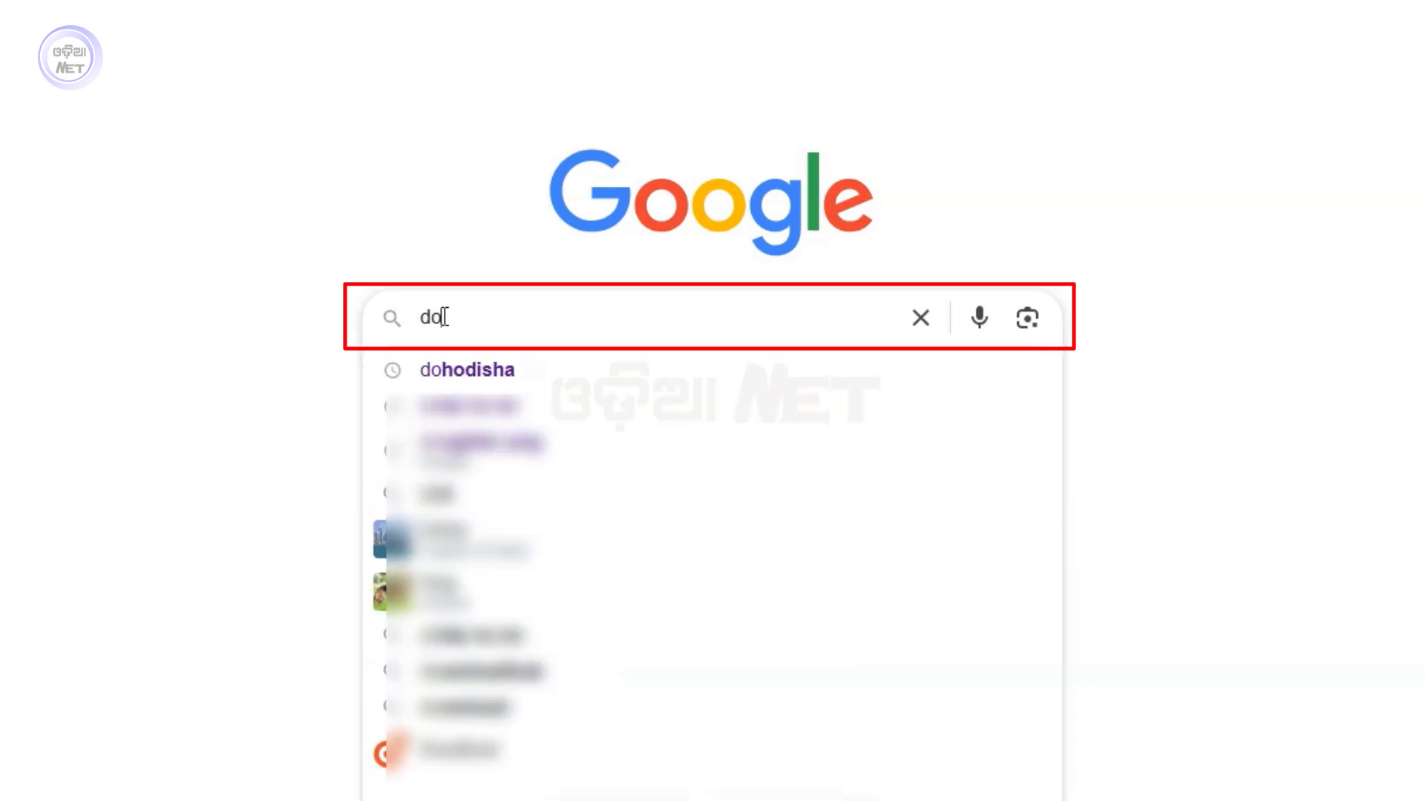
pyautogui.write('hodisha')
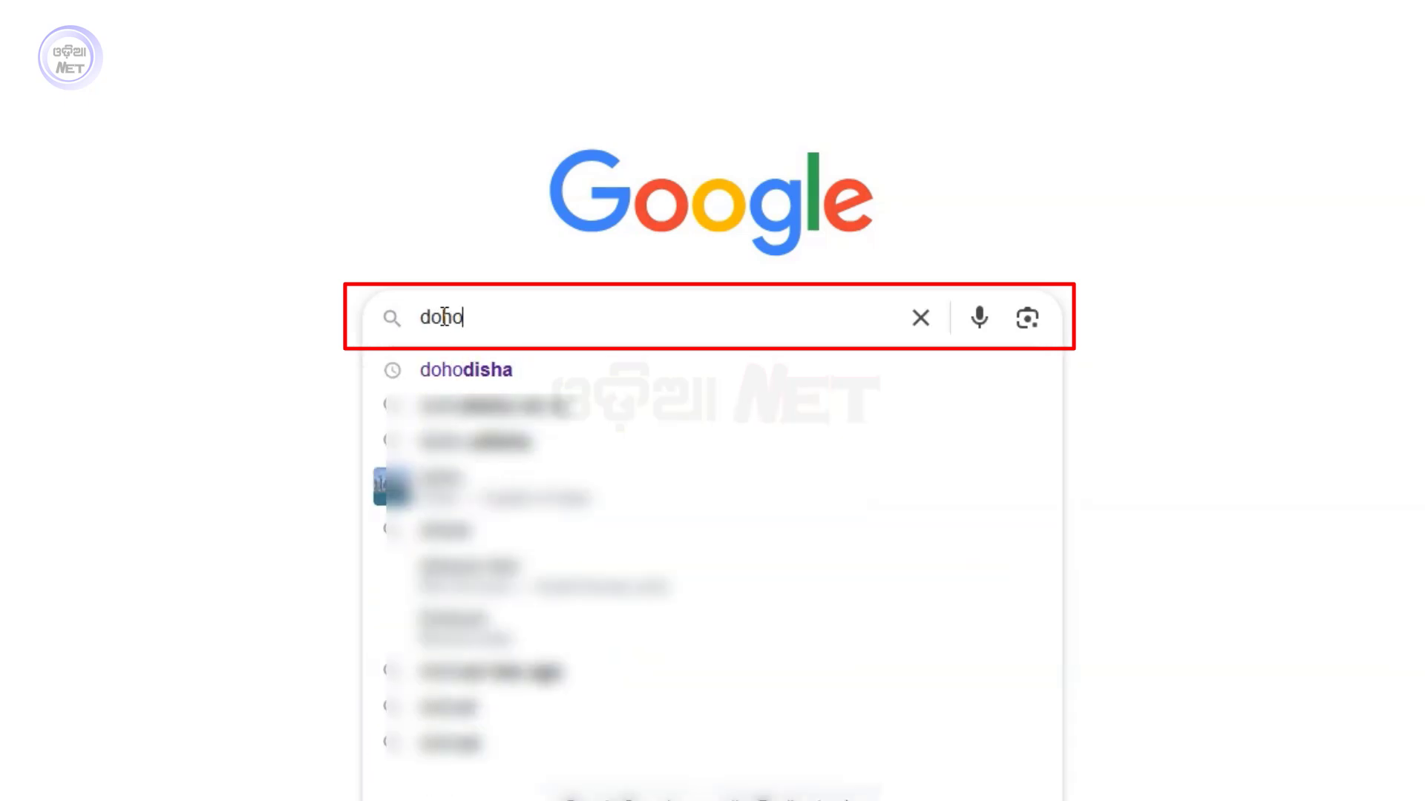
pyautogui.press('Escape')
pyautogui.click(621, 419)
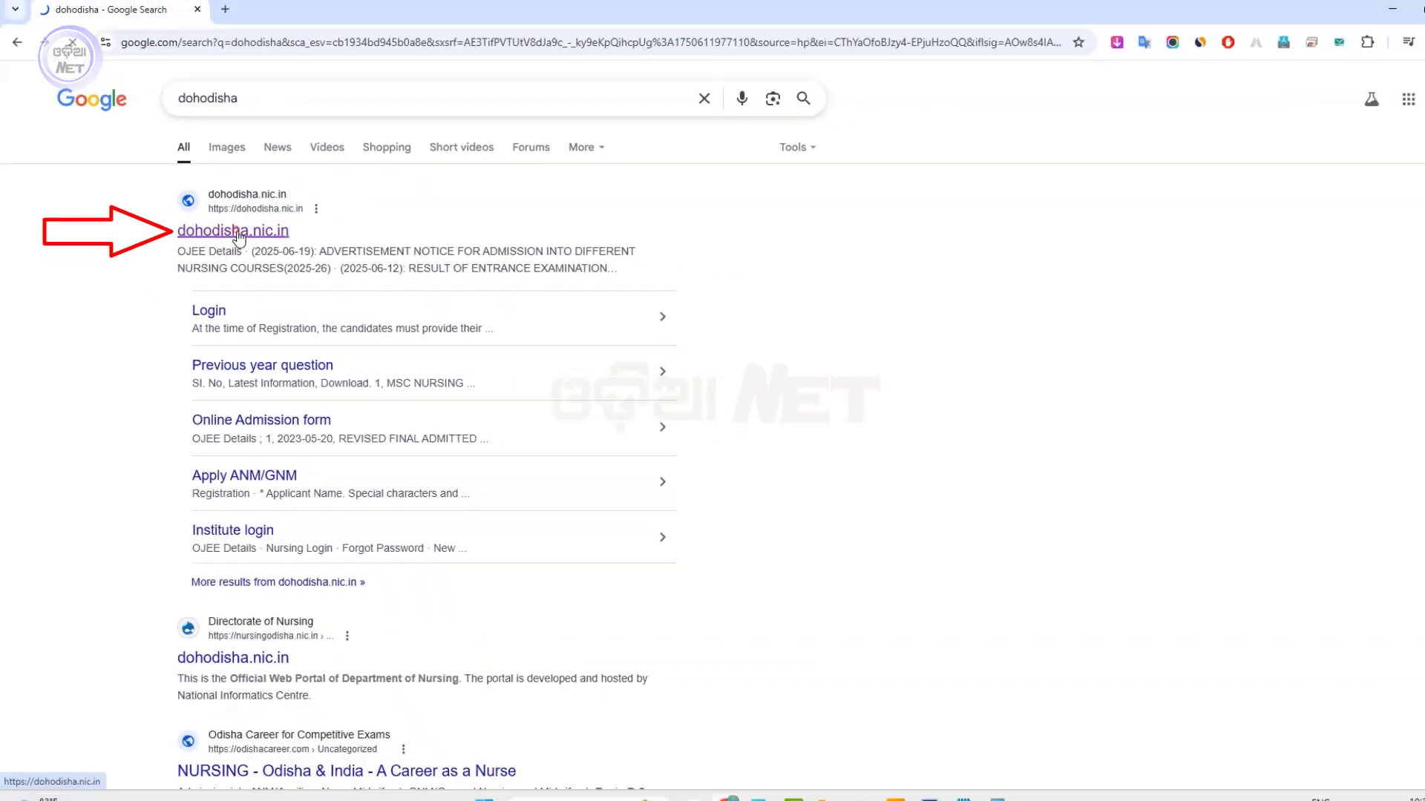
pyautogui.click(357, 269)
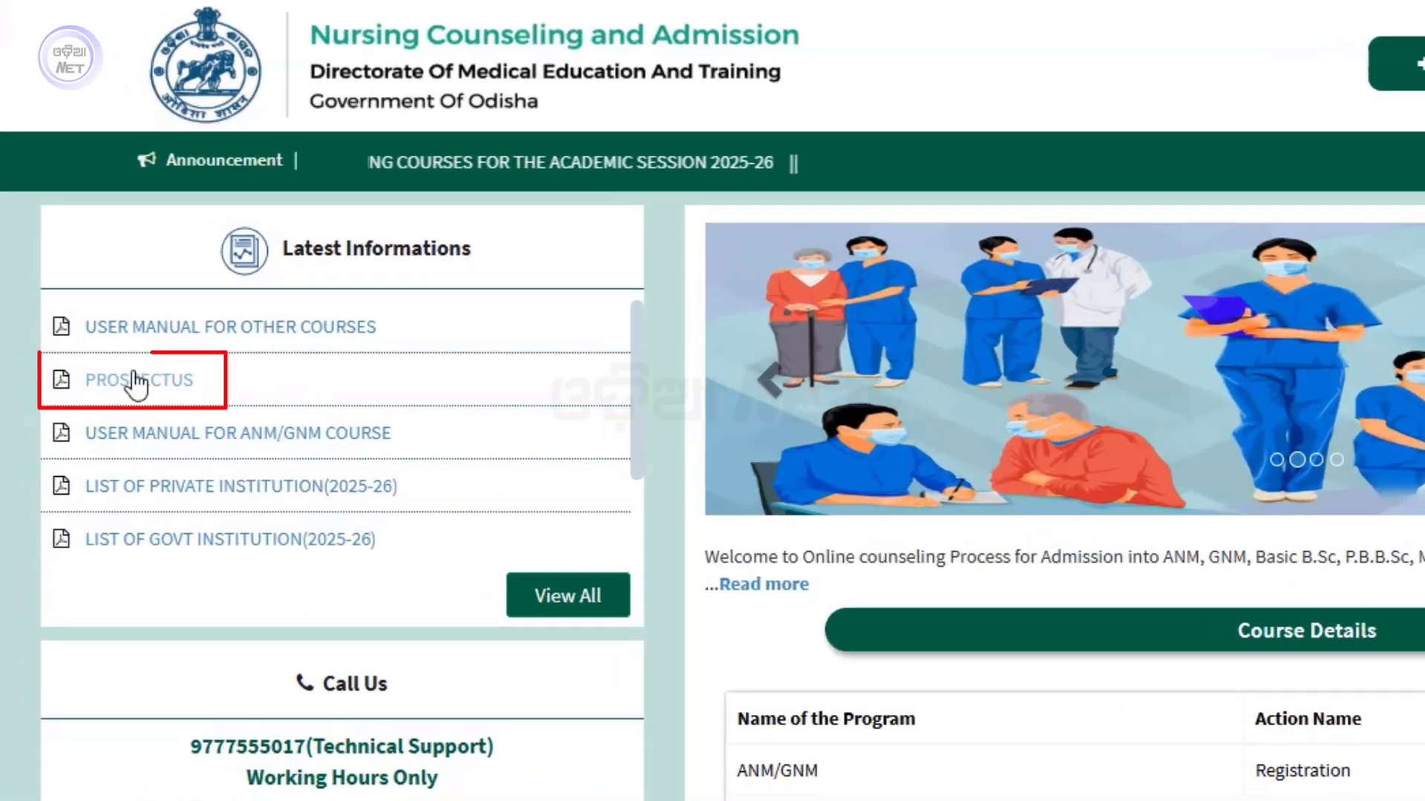
# Read the PROSPECTUS PDF down to the eligibility rules, then close it
pyautogui.click(137, 380)
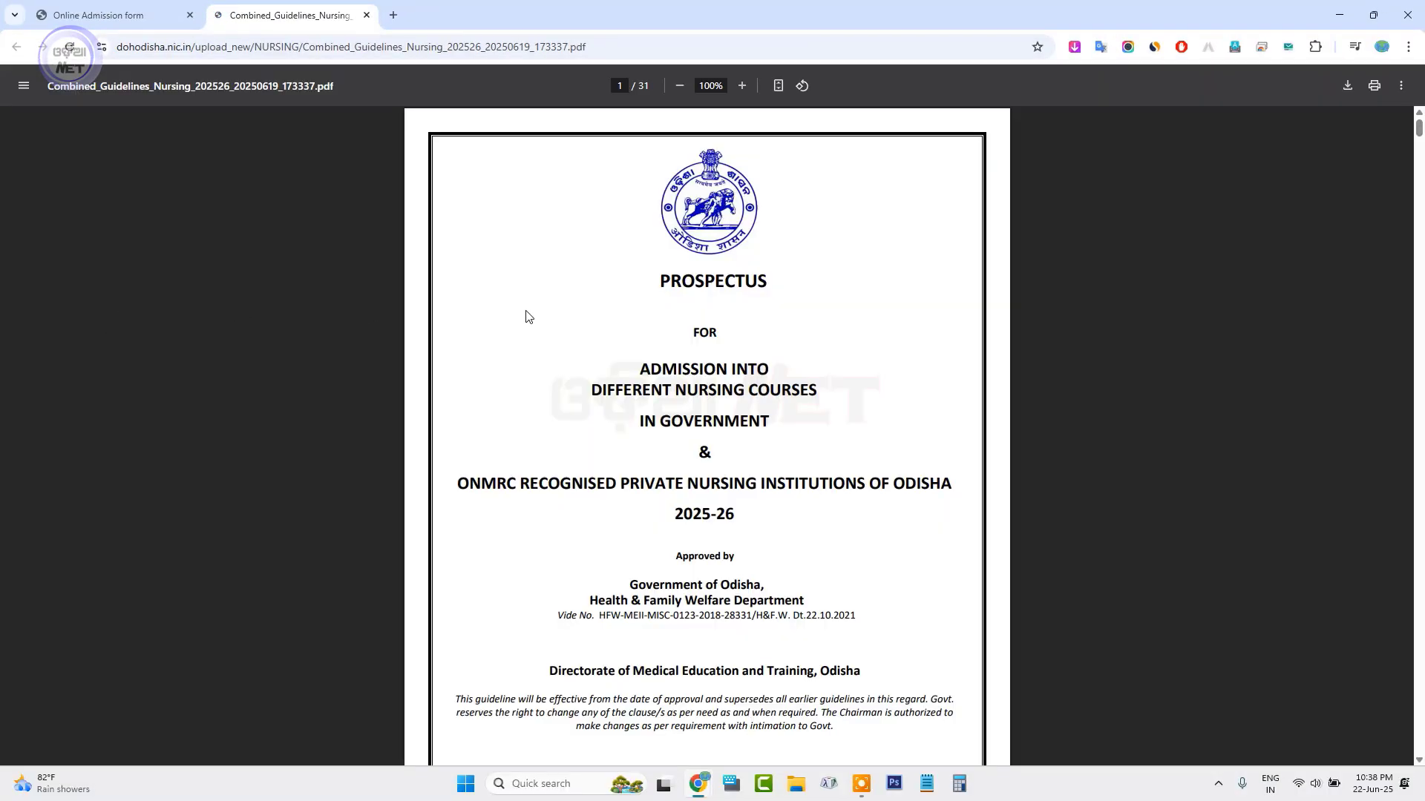
pyautogui.scroll(-12, 680, 392)
pyautogui.scroll(10, 690, 431)
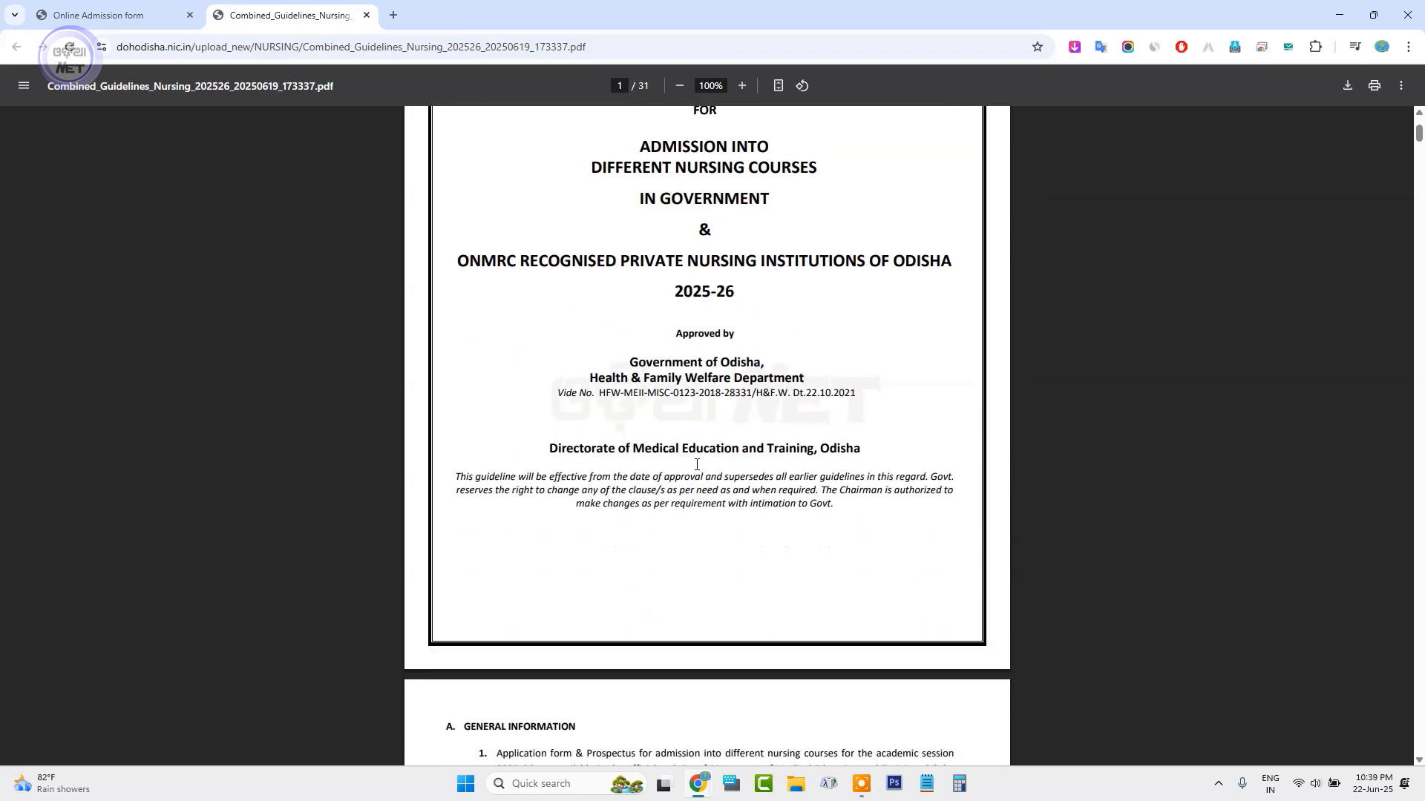
pyautogui.scroll(-5, 697, 465)
pyautogui.scroll(-17, 697, 466)
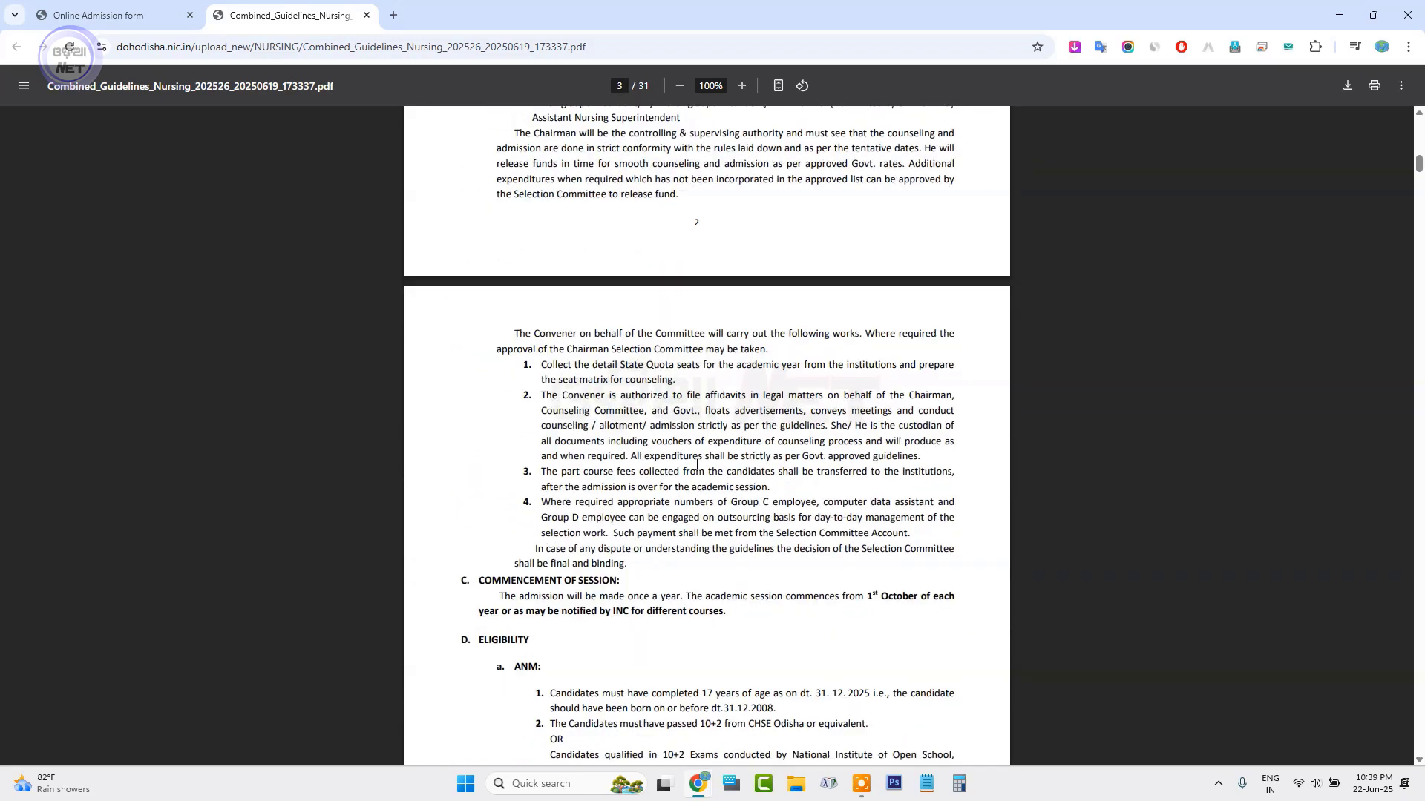
pyautogui.scroll(-15, 696, 465)
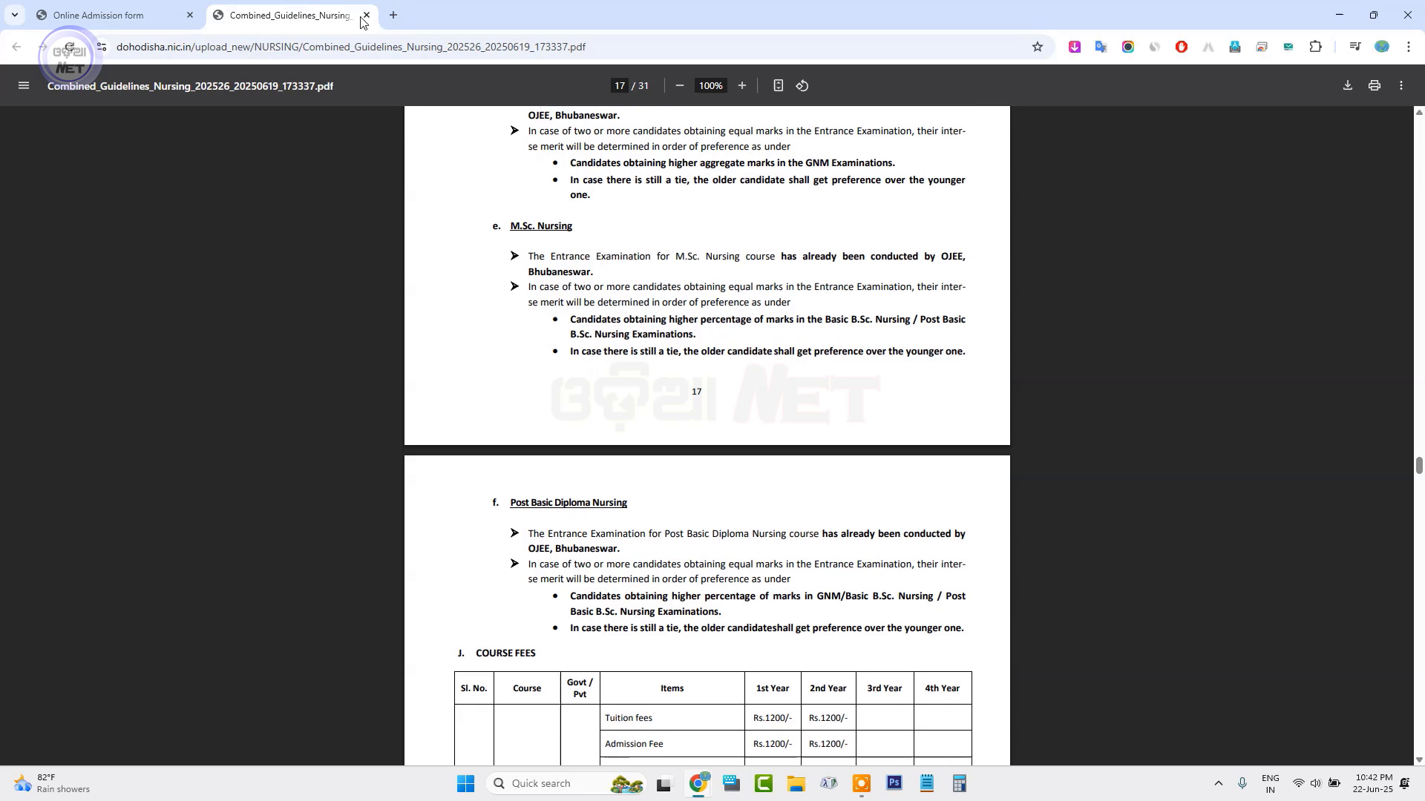
pyautogui.click(366, 15)
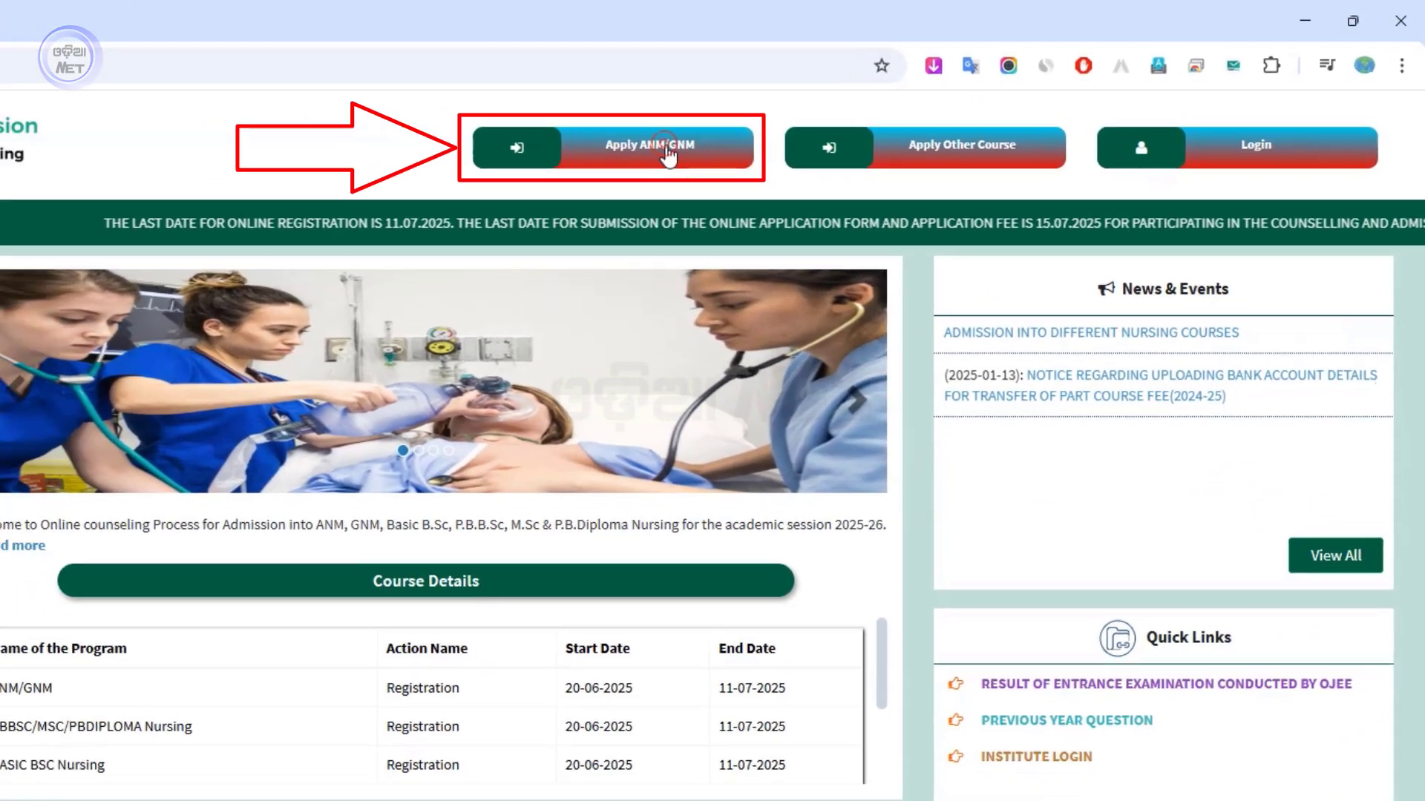
# Start an ANM/GNM registration and enter the applicant's, father's and mother's full names
pyautogui.click(632, 163)
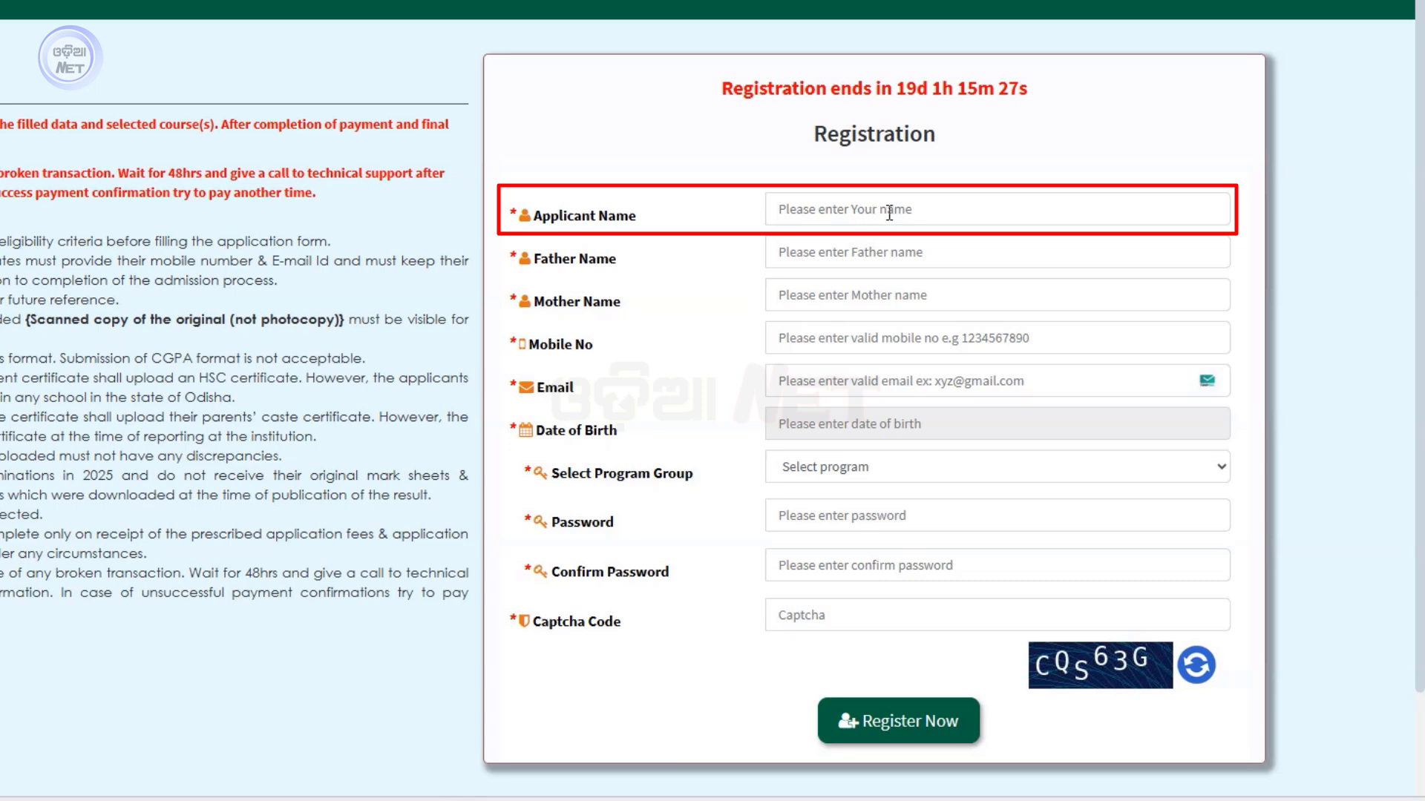
pyautogui.click(896, 211)
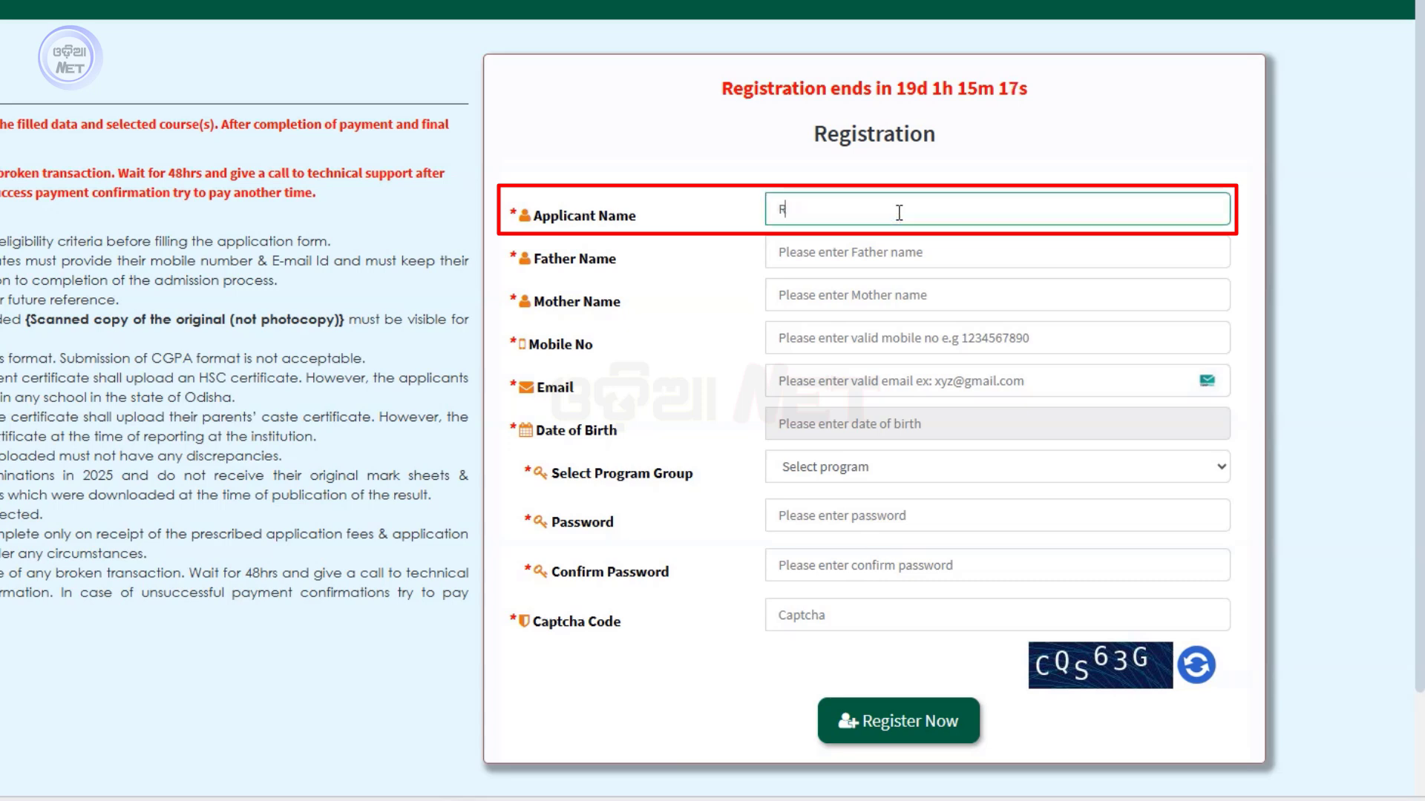
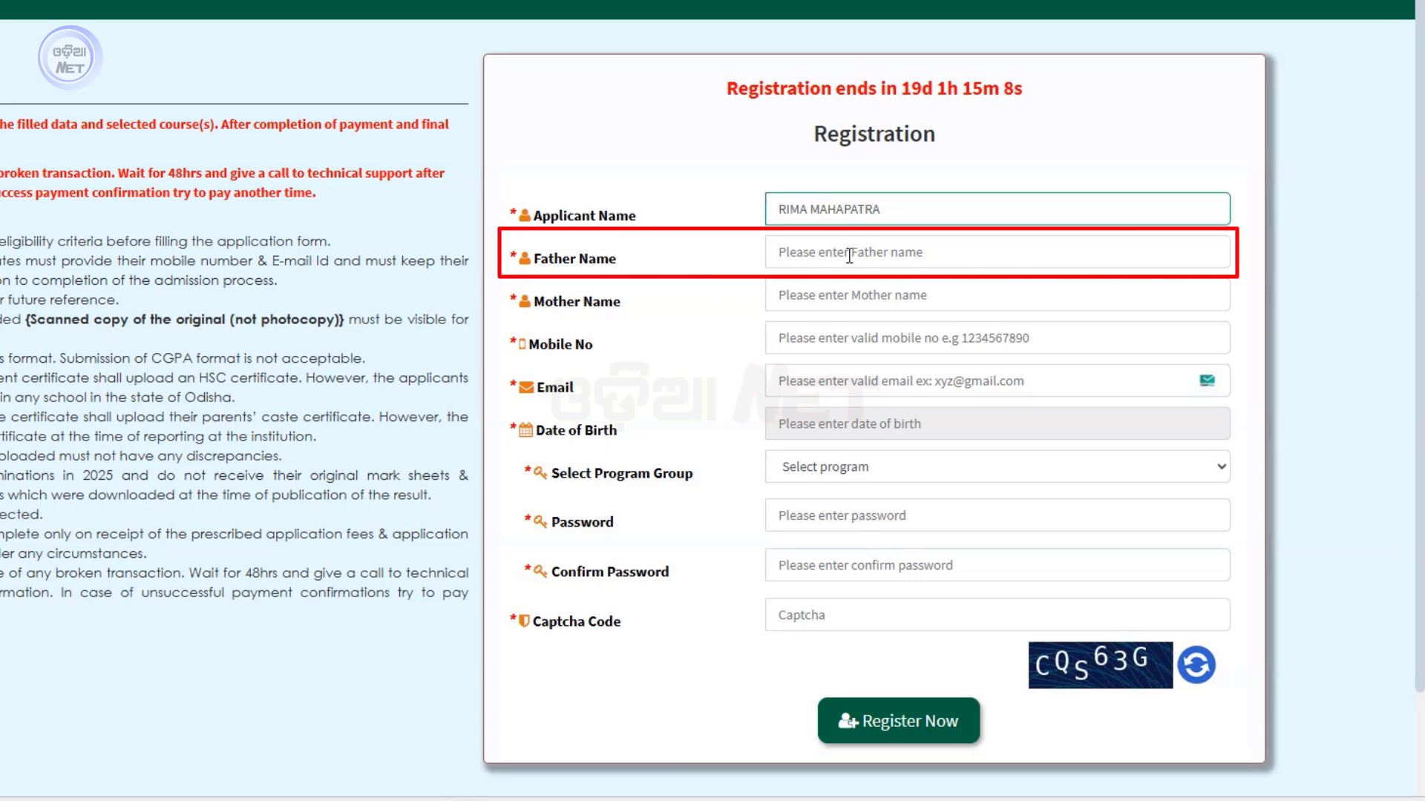
pyautogui.click(896, 245)
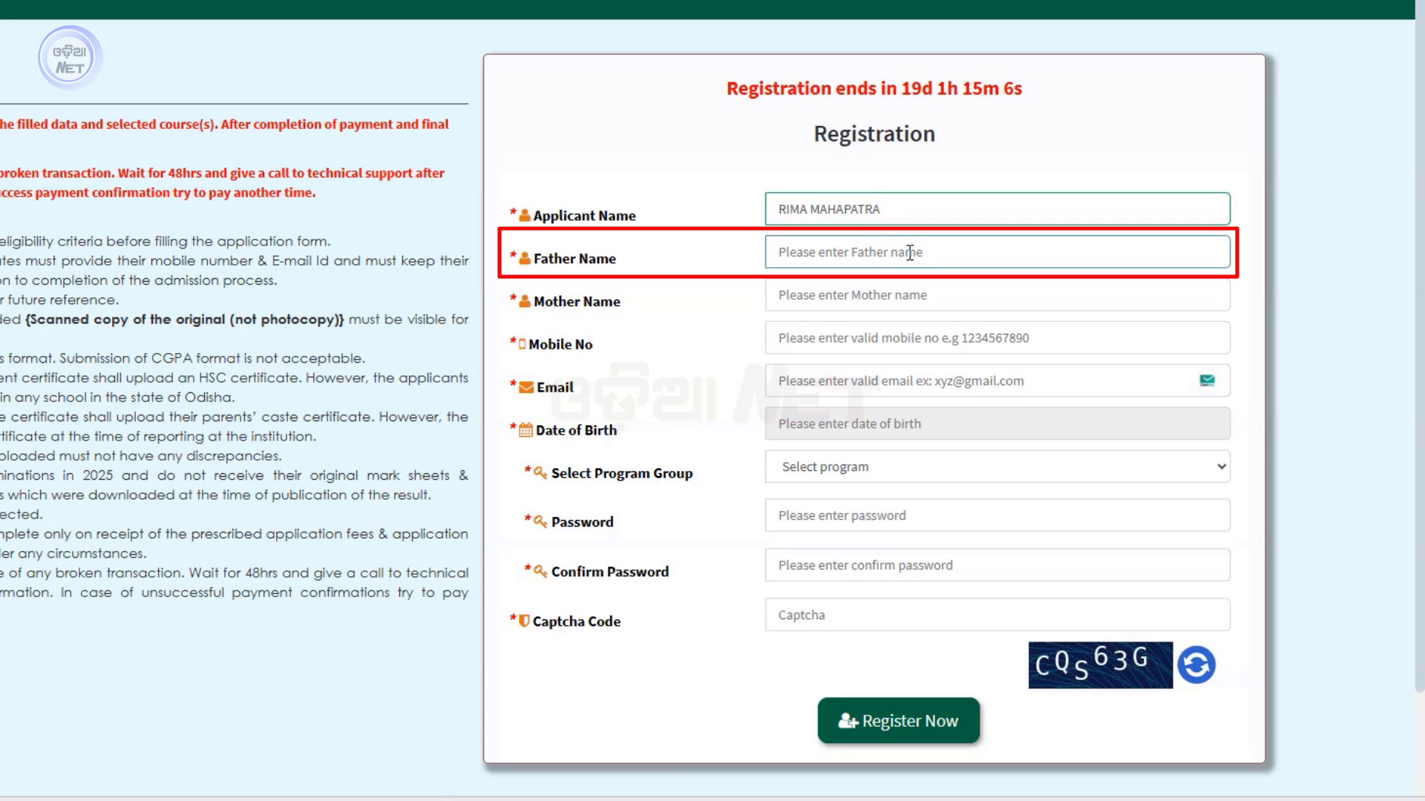
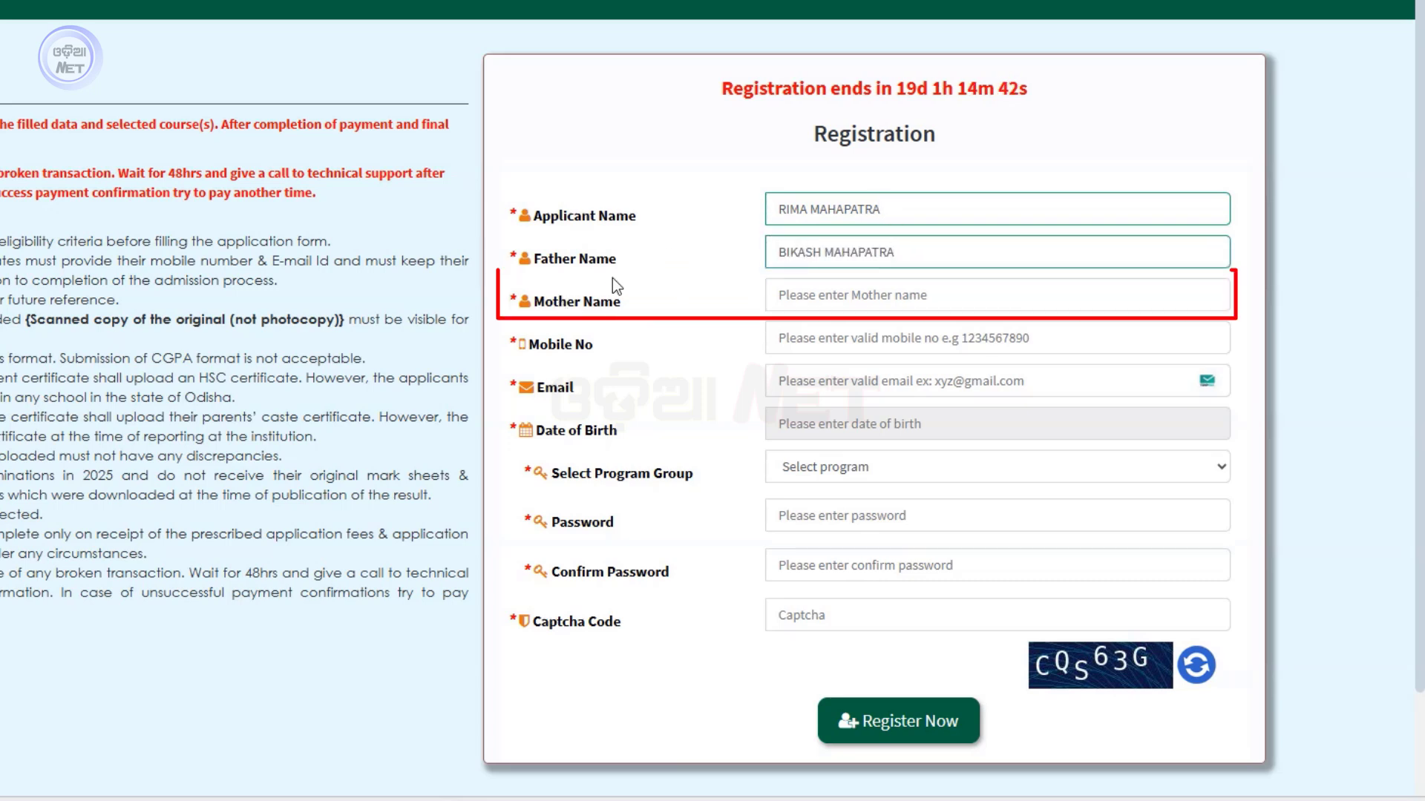
pyautogui.click(857, 295)
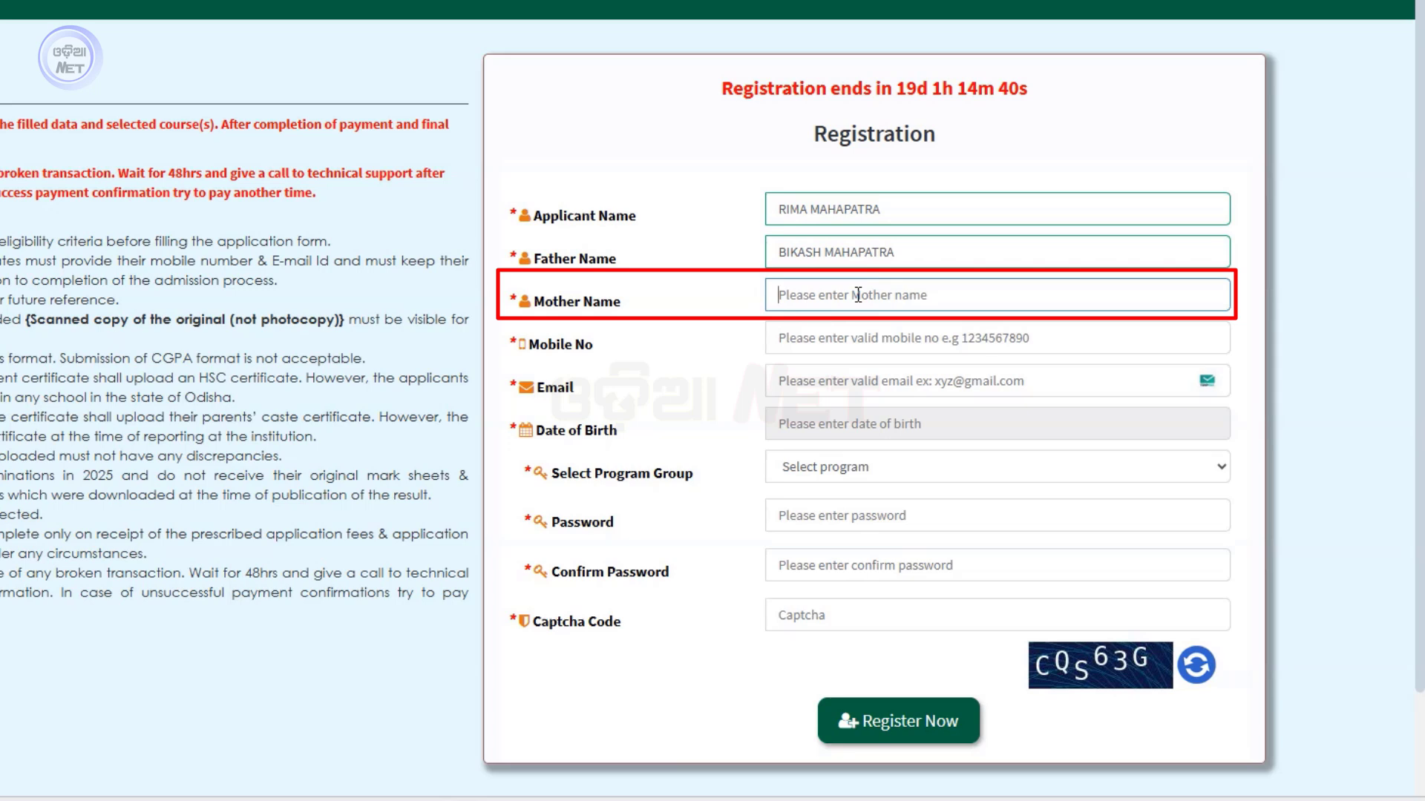
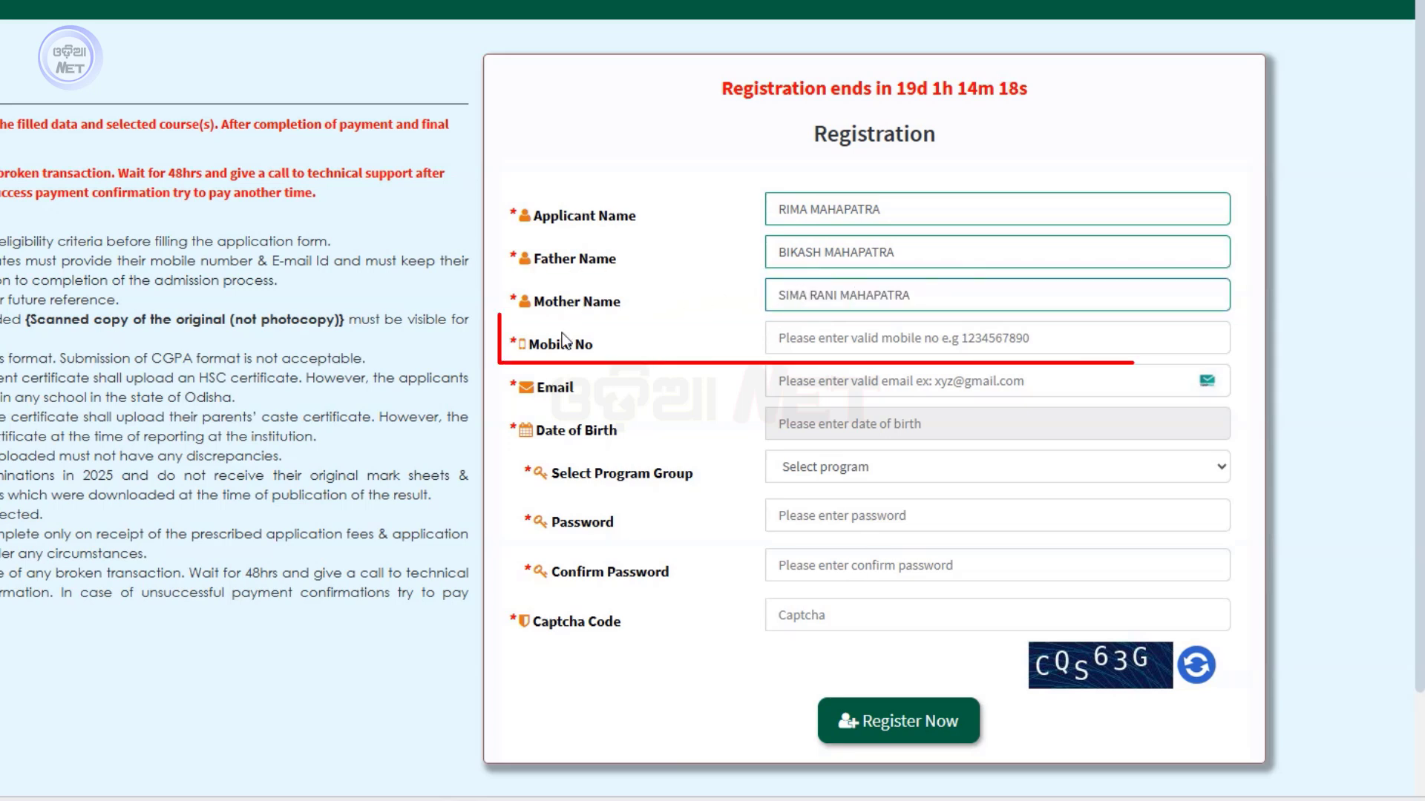
# Enter the applicant's mobile number and e-mail, and pick a birth date in August 2006
pyautogui.click(920, 344)
pyautogui.write('89')
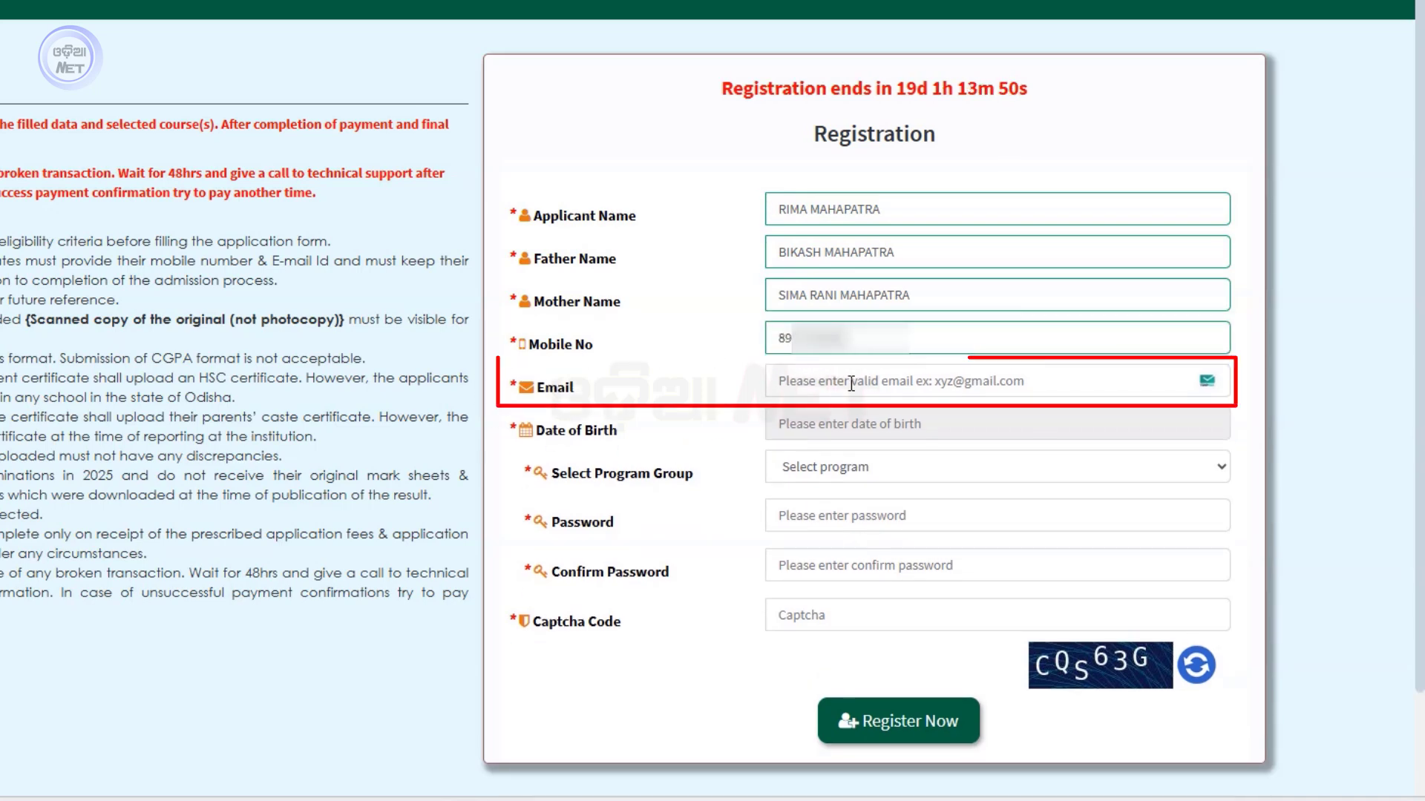
pyautogui.click(858, 383)
pyautogui.write('rim')
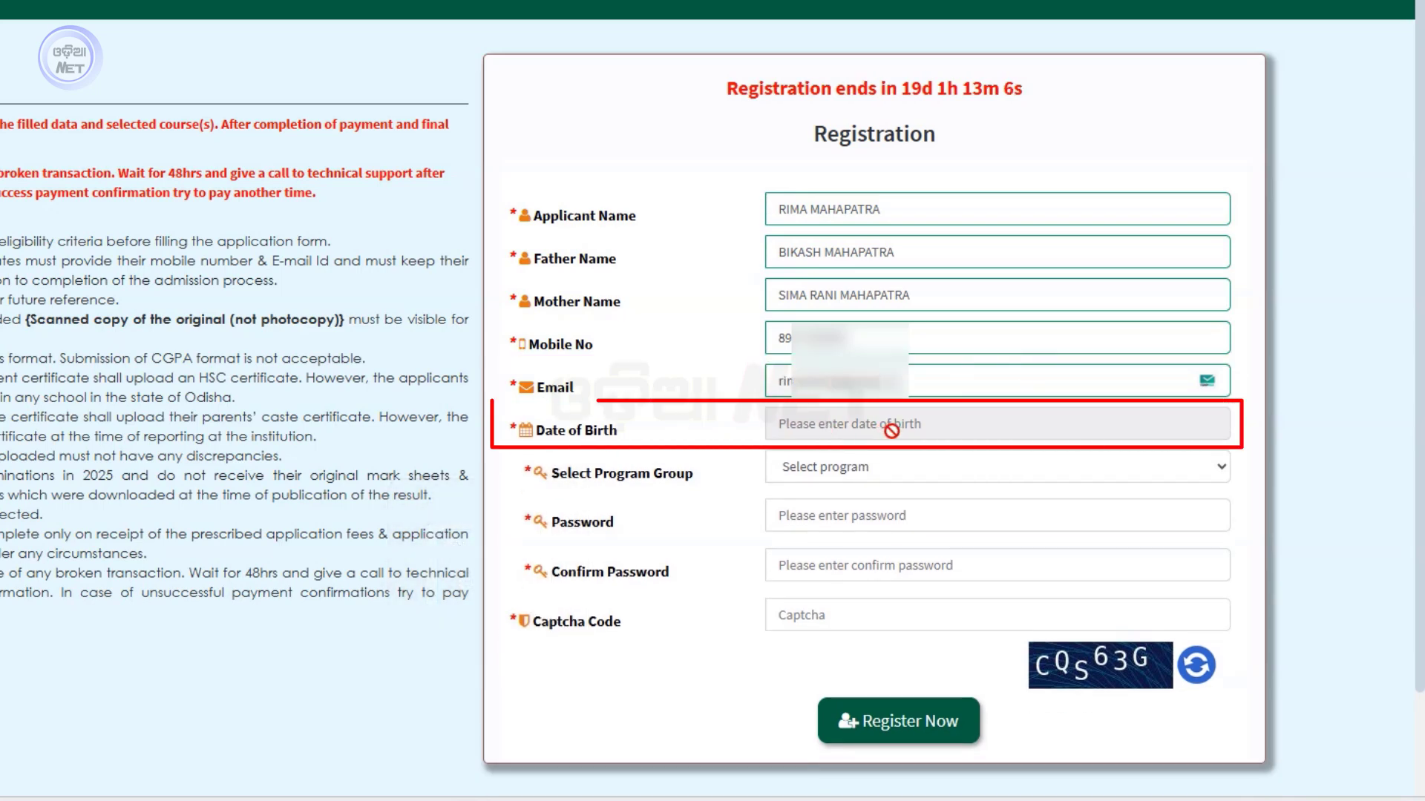
pyautogui.click(904, 427)
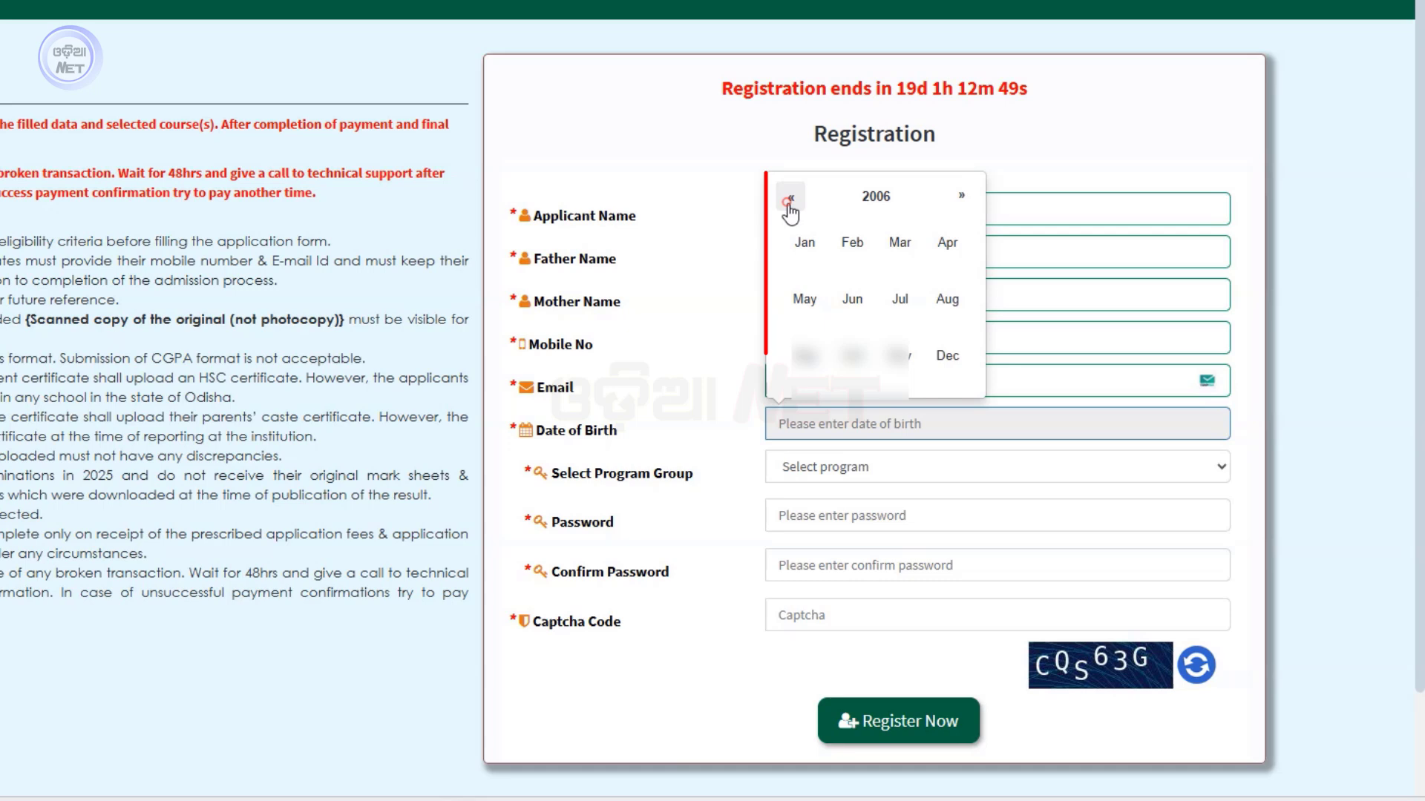
pyautogui.click(791, 196)
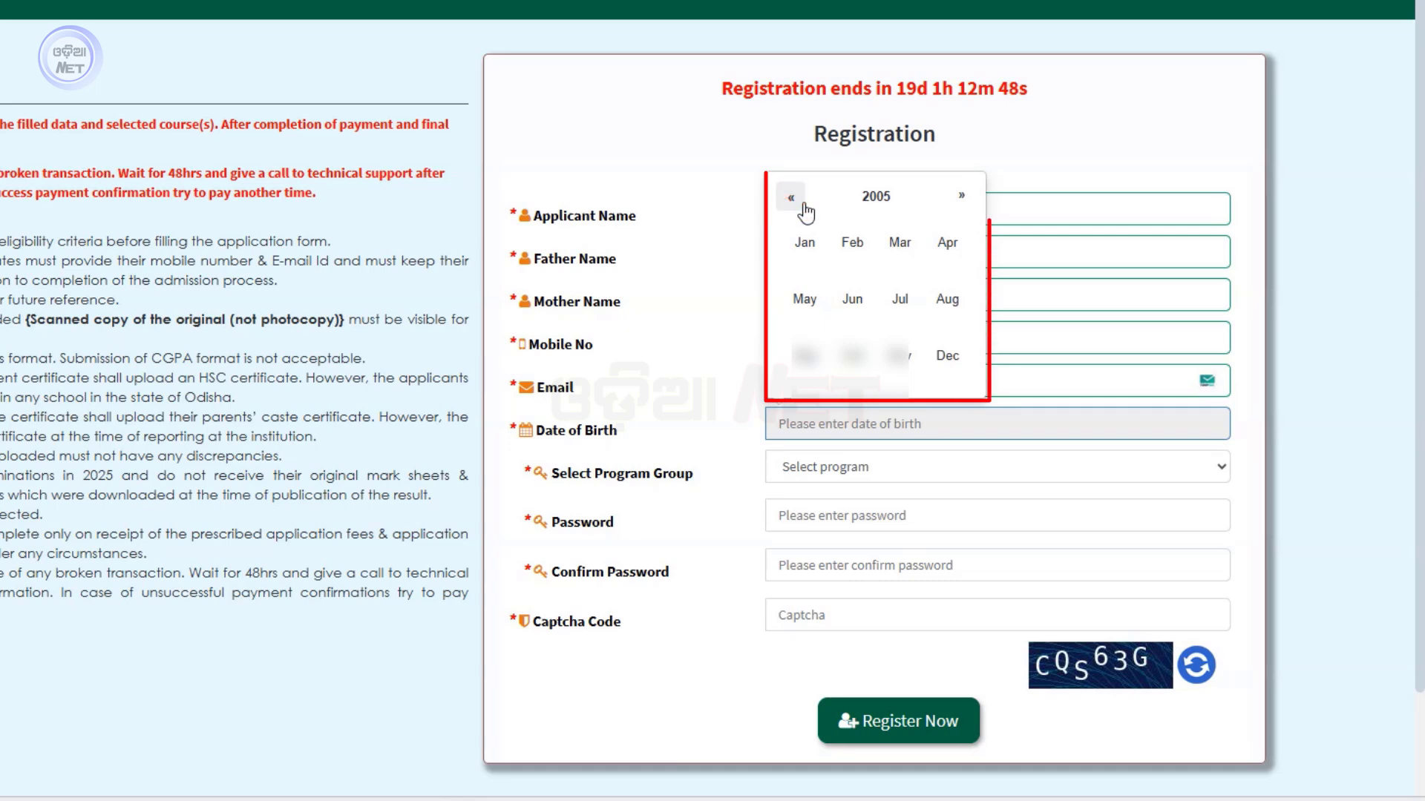
pyautogui.click(948, 198)
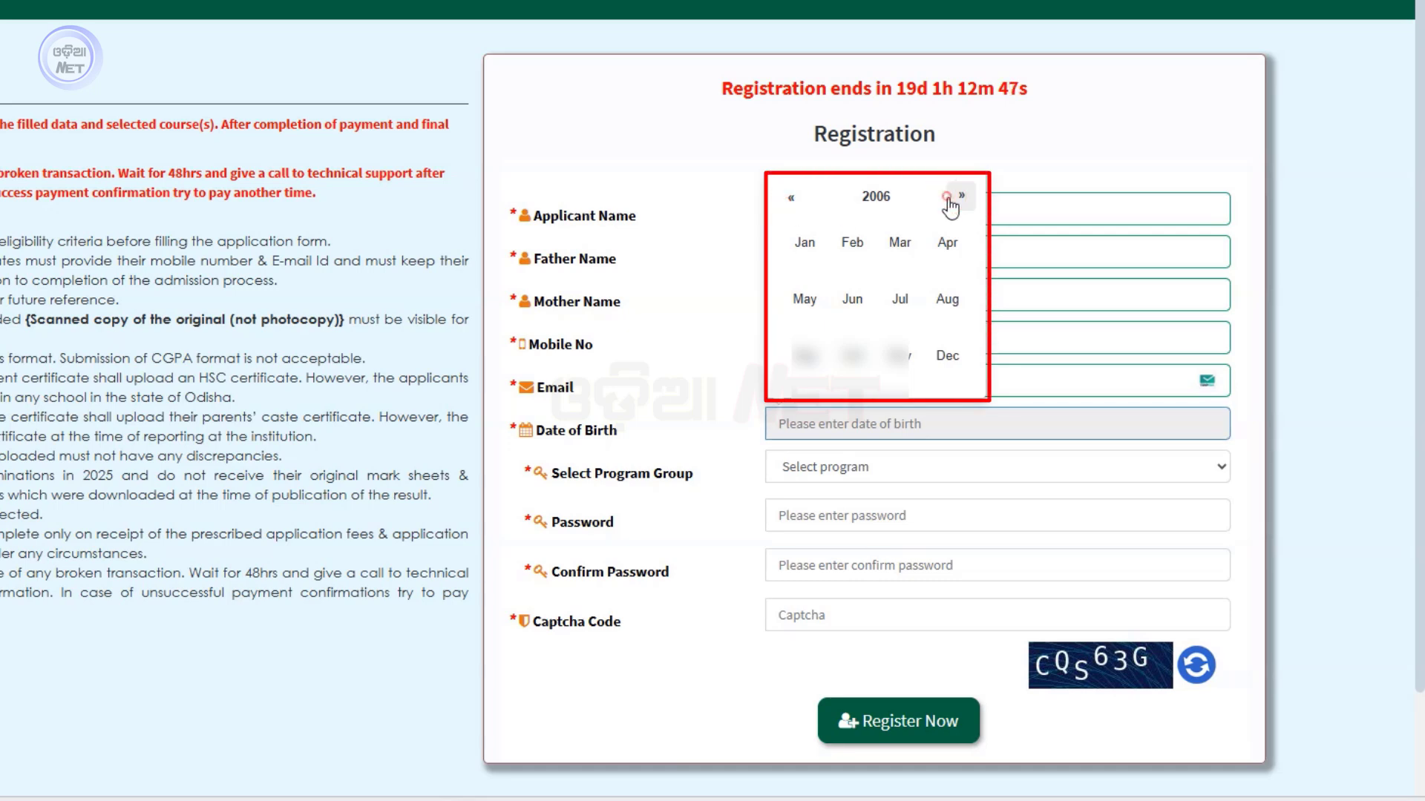
pyautogui.click(947, 298)
pyautogui.click(907, 254)
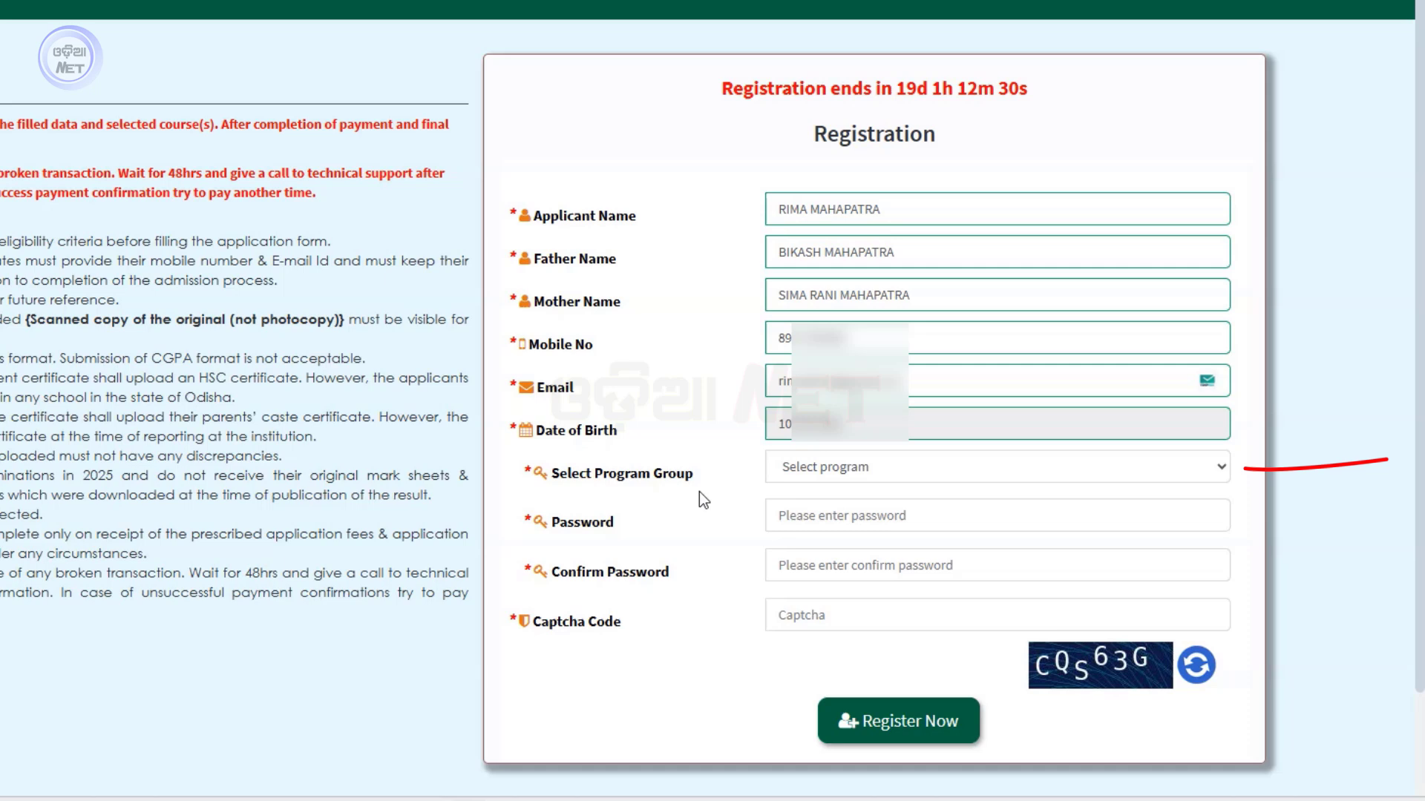
pyautogui.click(878, 471)
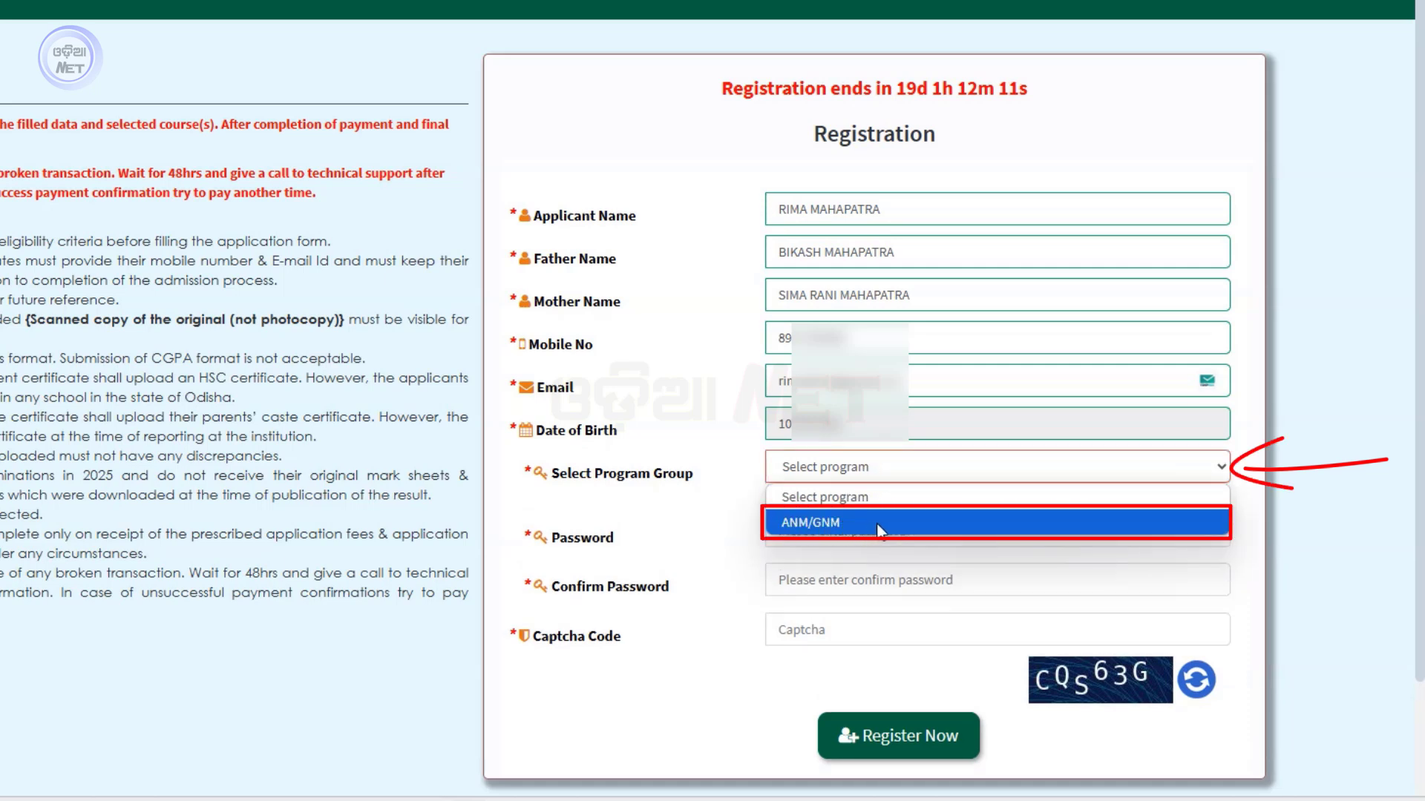
# Choose the ANM/GNM program group, set and confirm the password, and enter the captcha code
pyautogui.click(883, 523)
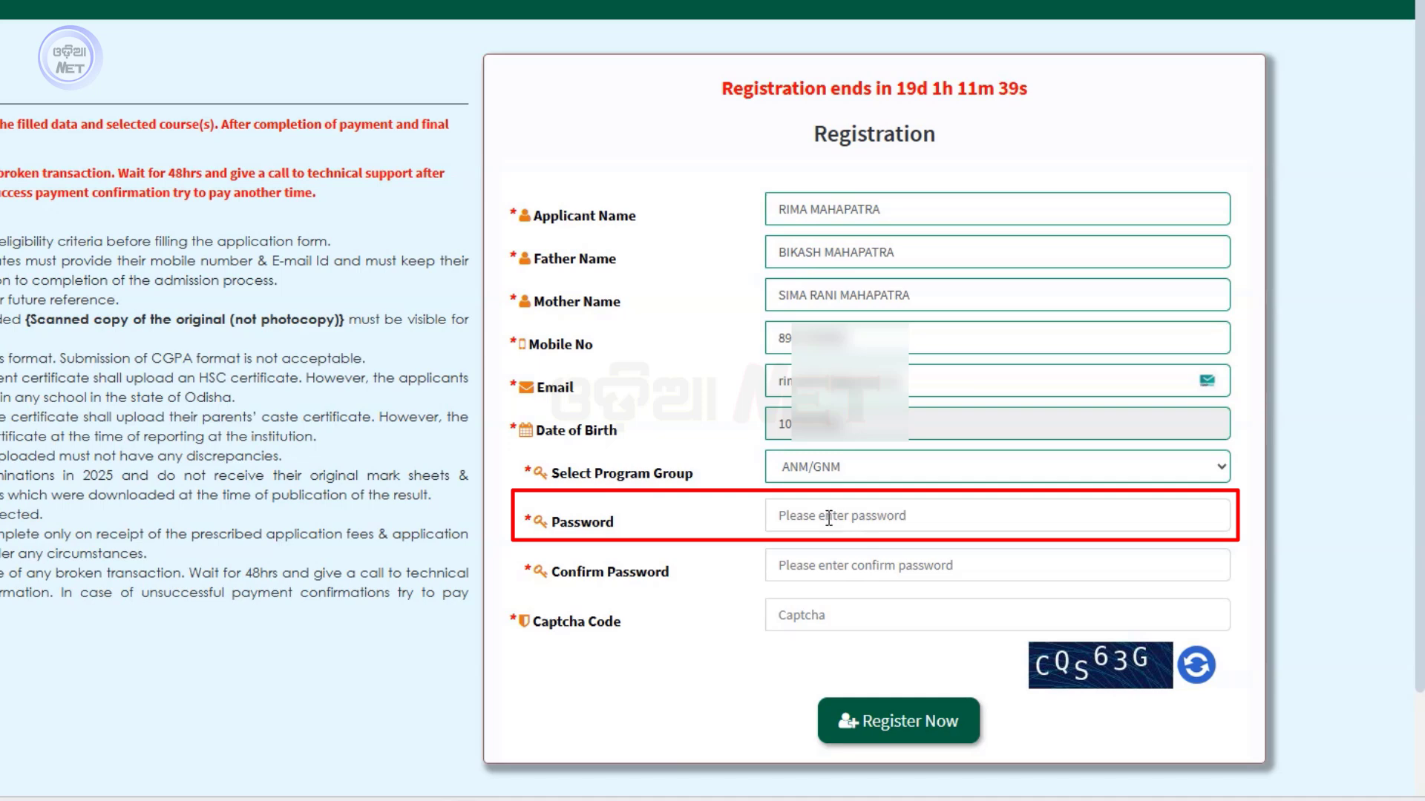
pyautogui.click(829, 517)
pyautogui.write('•••••')
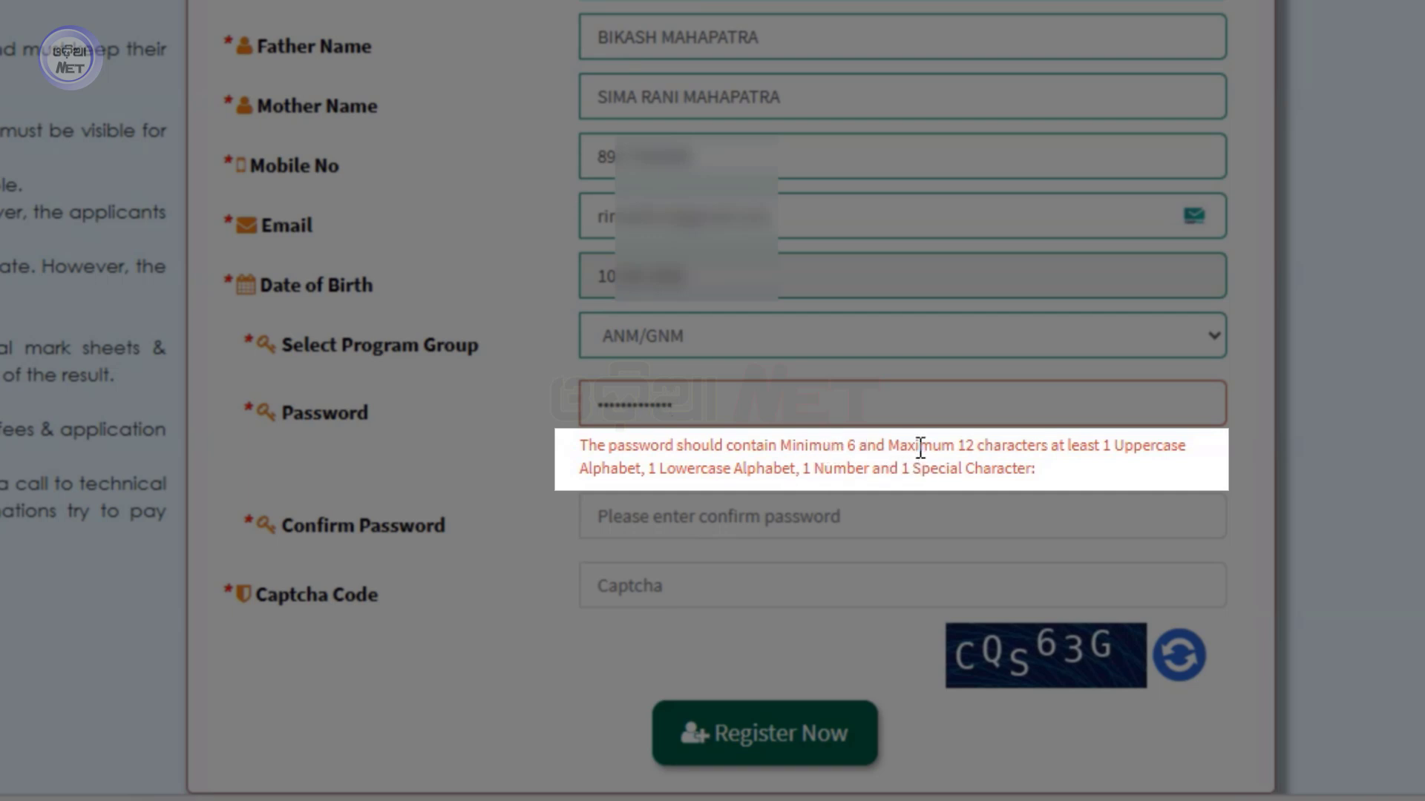
pyautogui.press('BackSpace')
pyautogui.press('BackSpace')
pyautogui.press('BackSpace')
pyautogui.press('BackSpace')
pyautogui.press('BackSpace')
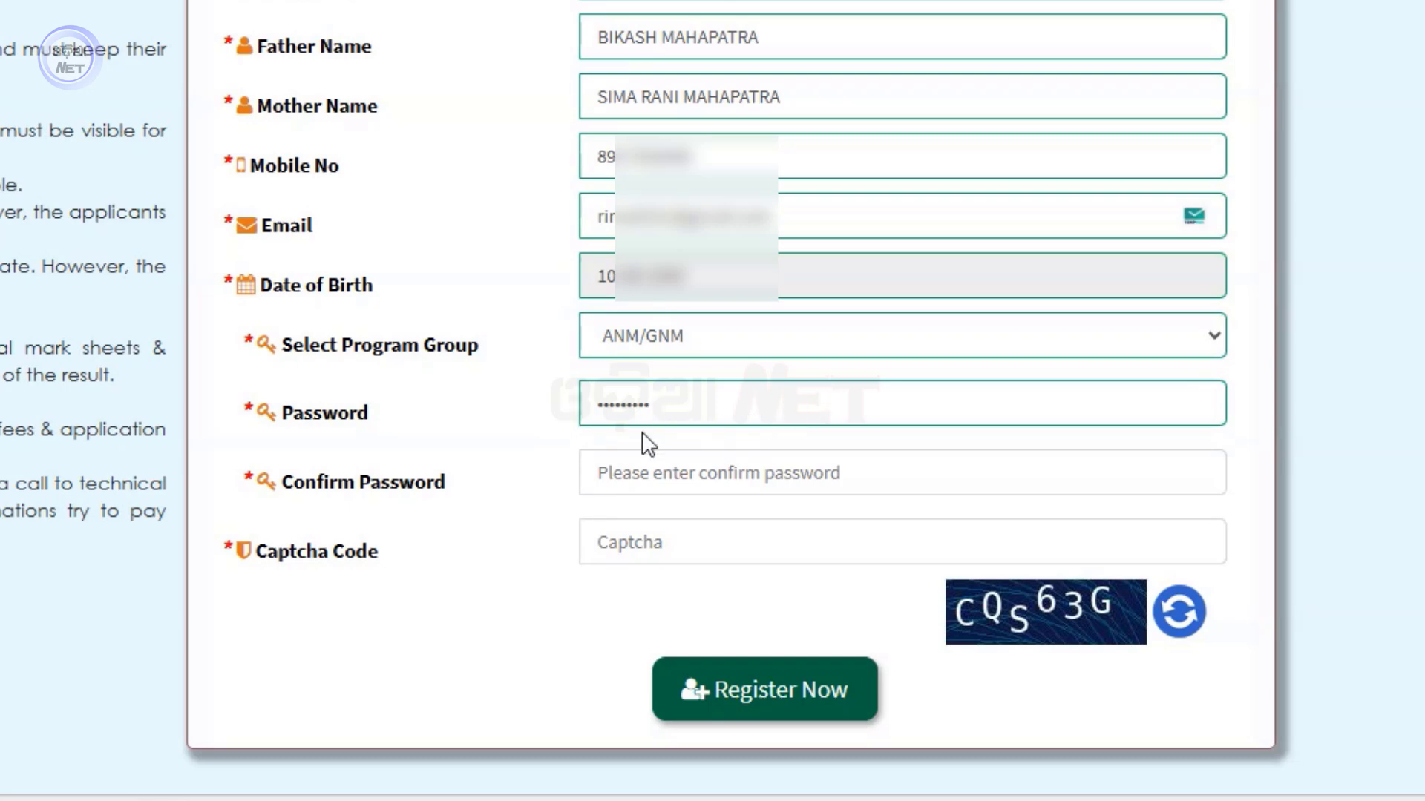
pyautogui.click(681, 472)
pyautogui.write('a')
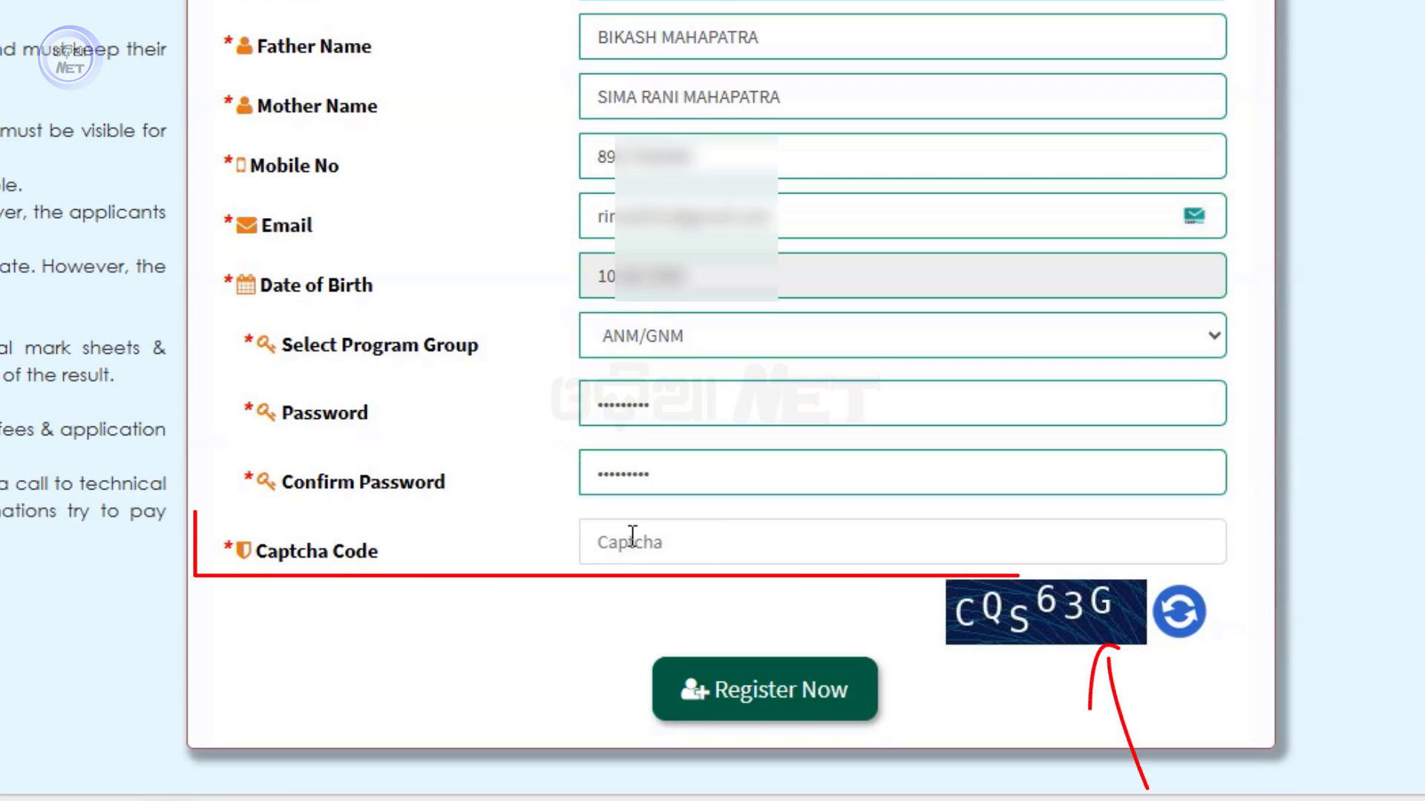
pyautogui.click(637, 542)
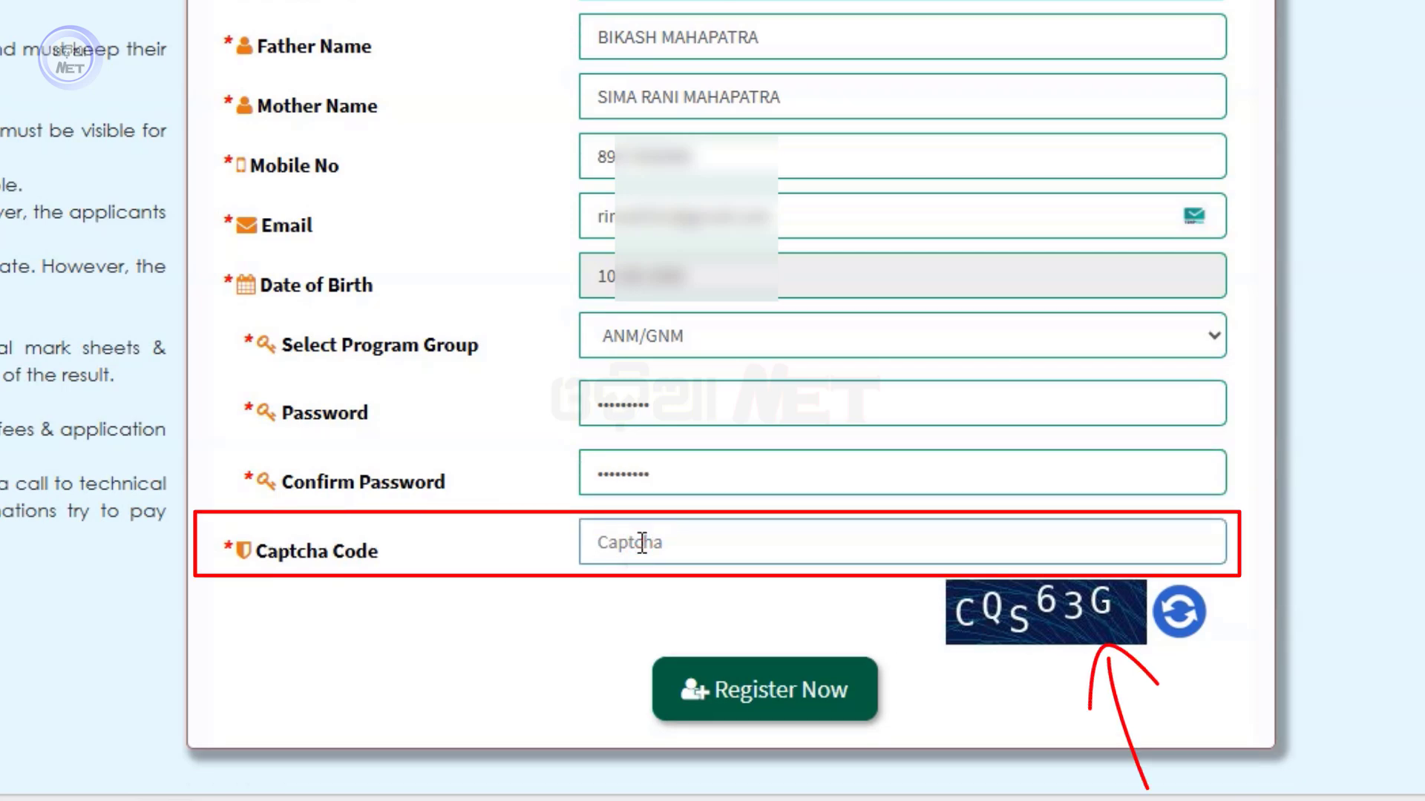
pyautogui.write('CQS63G')
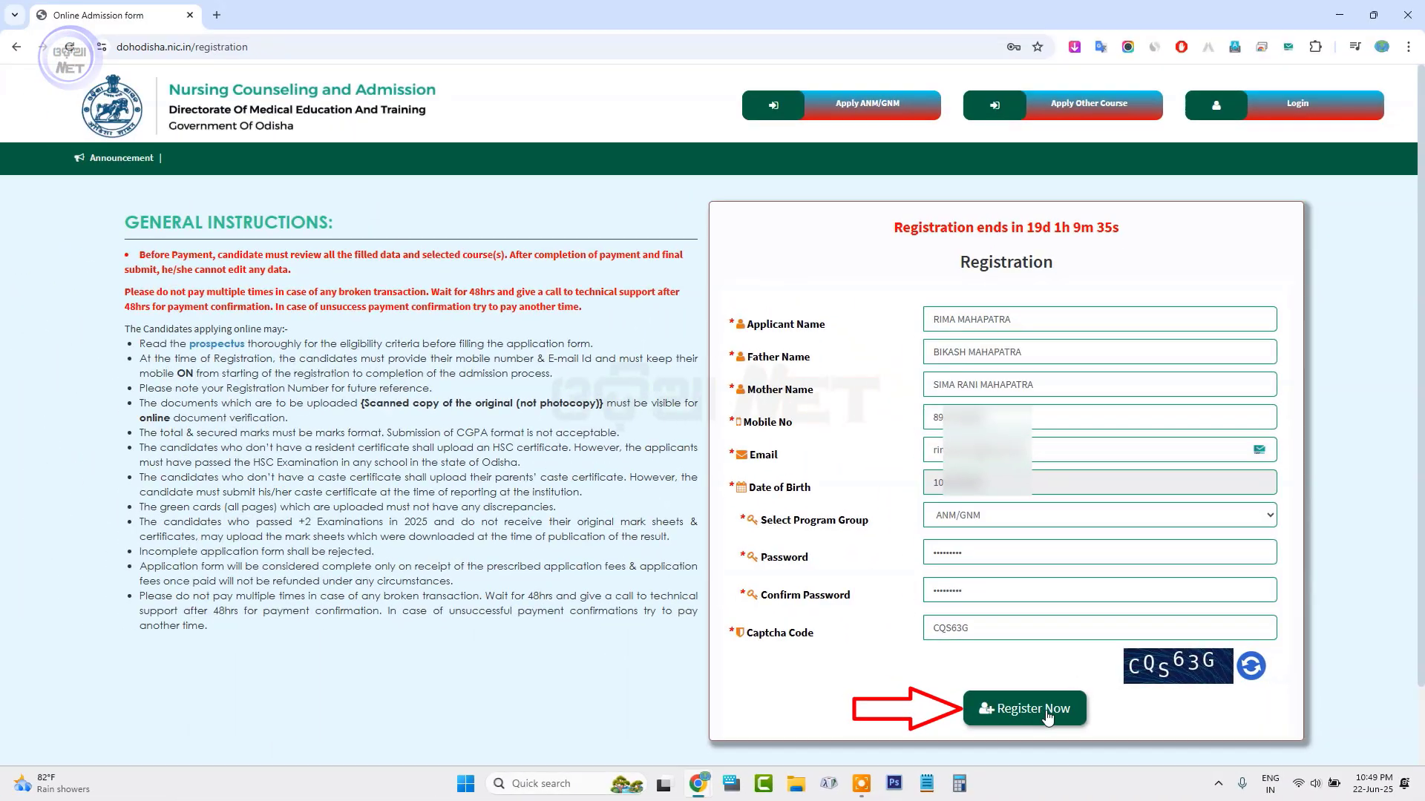
# Submit the registration, note the issued application number, and dismiss the success message
pyautogui.click(785, 705)
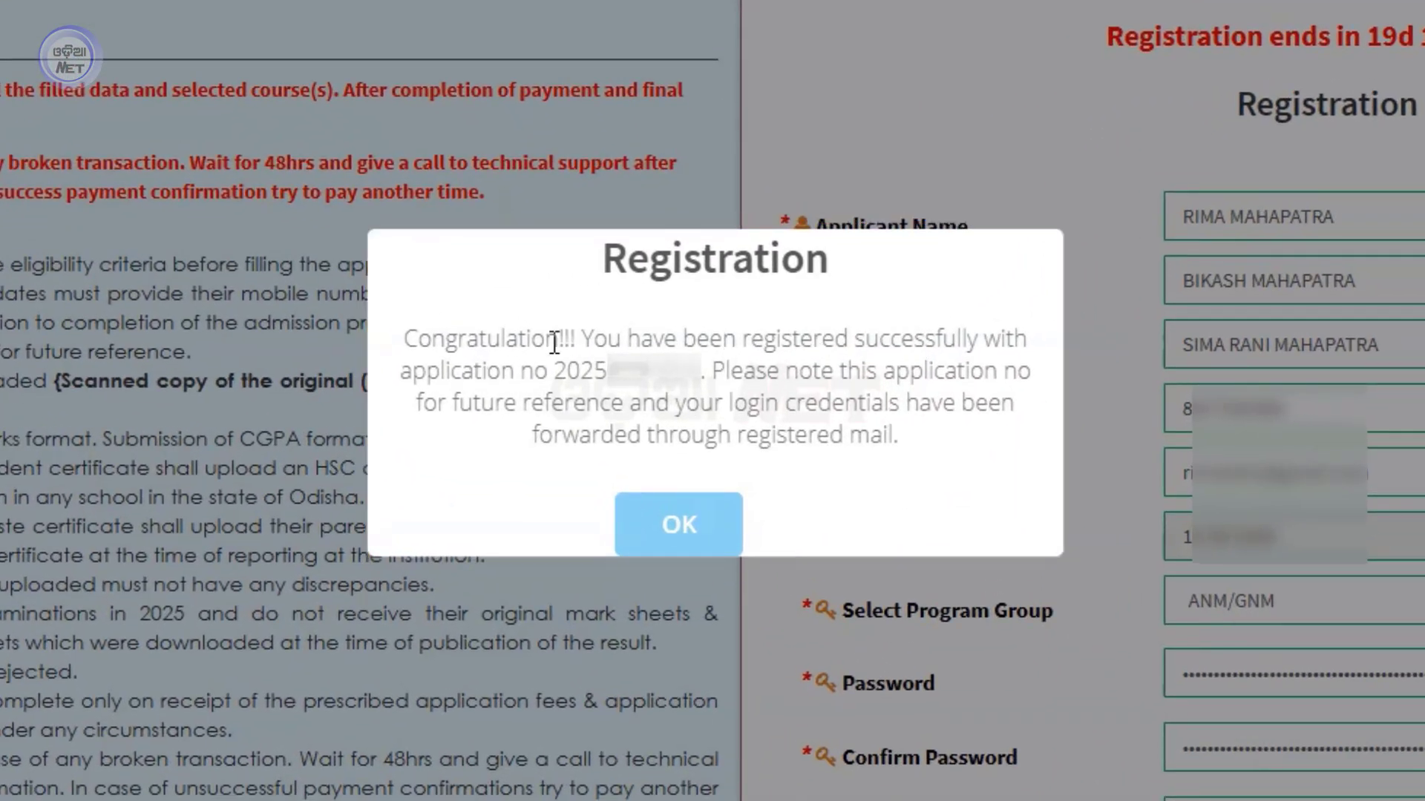
pyautogui.moveTo(553, 370); pyautogui.dragTo(708, 376)
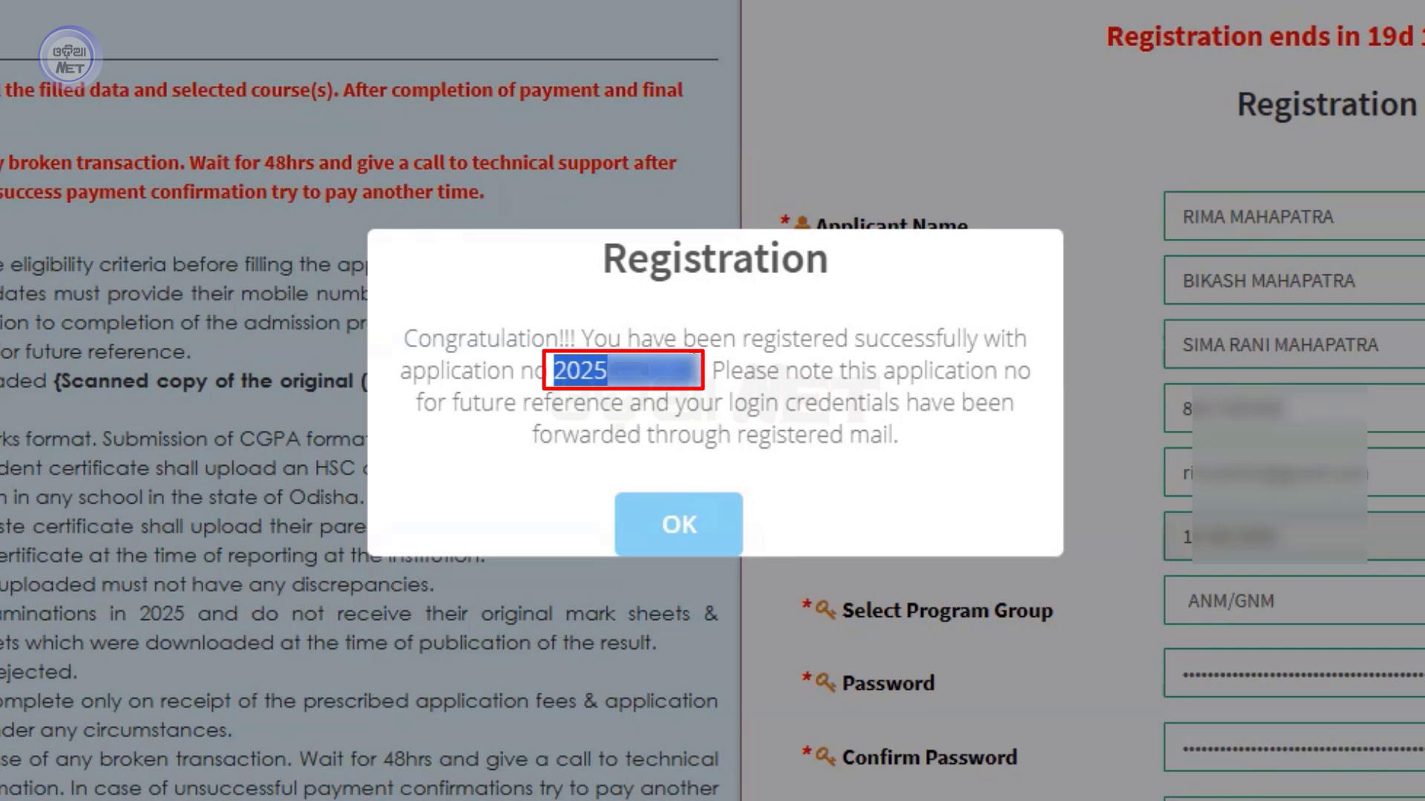
pyautogui.click(690, 357)
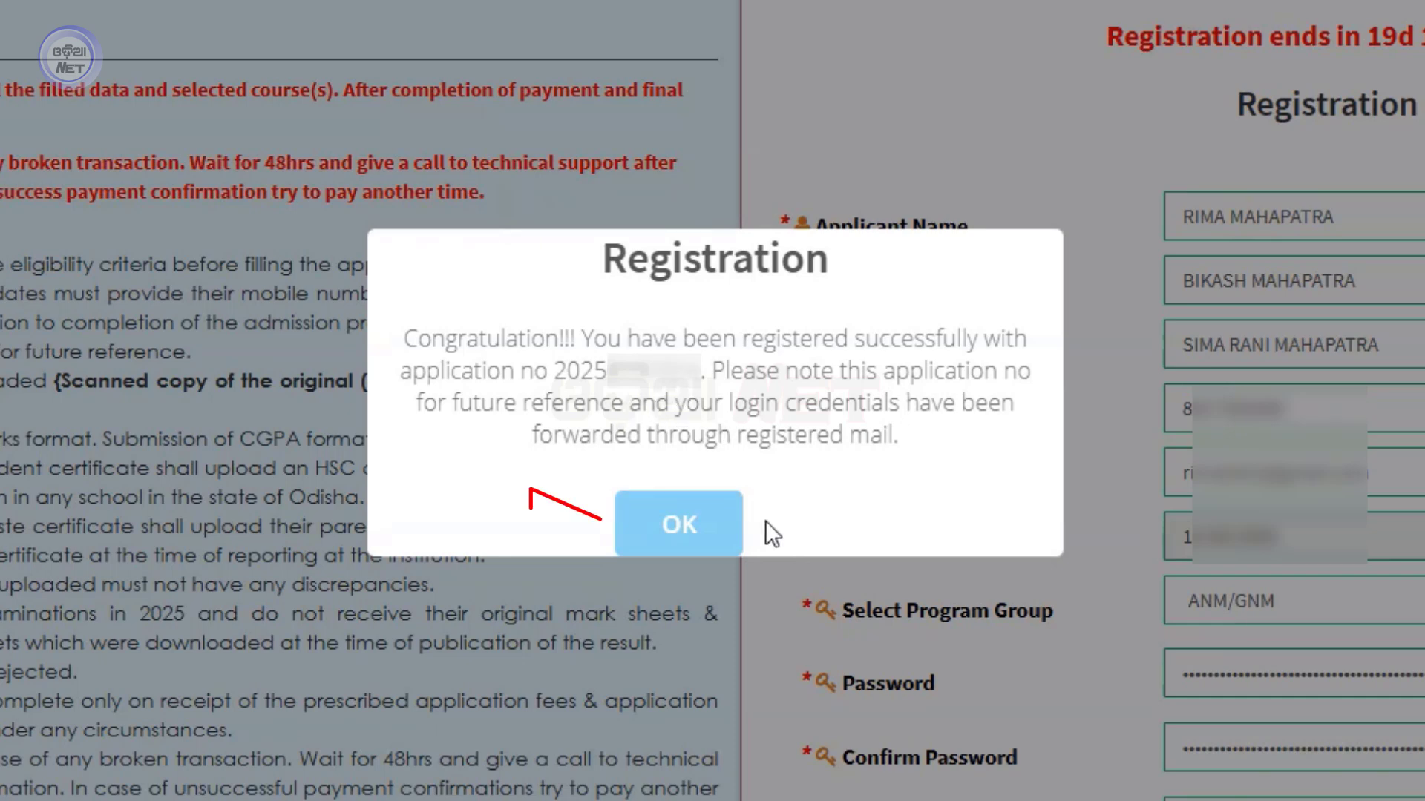
pyautogui.click(679, 524)
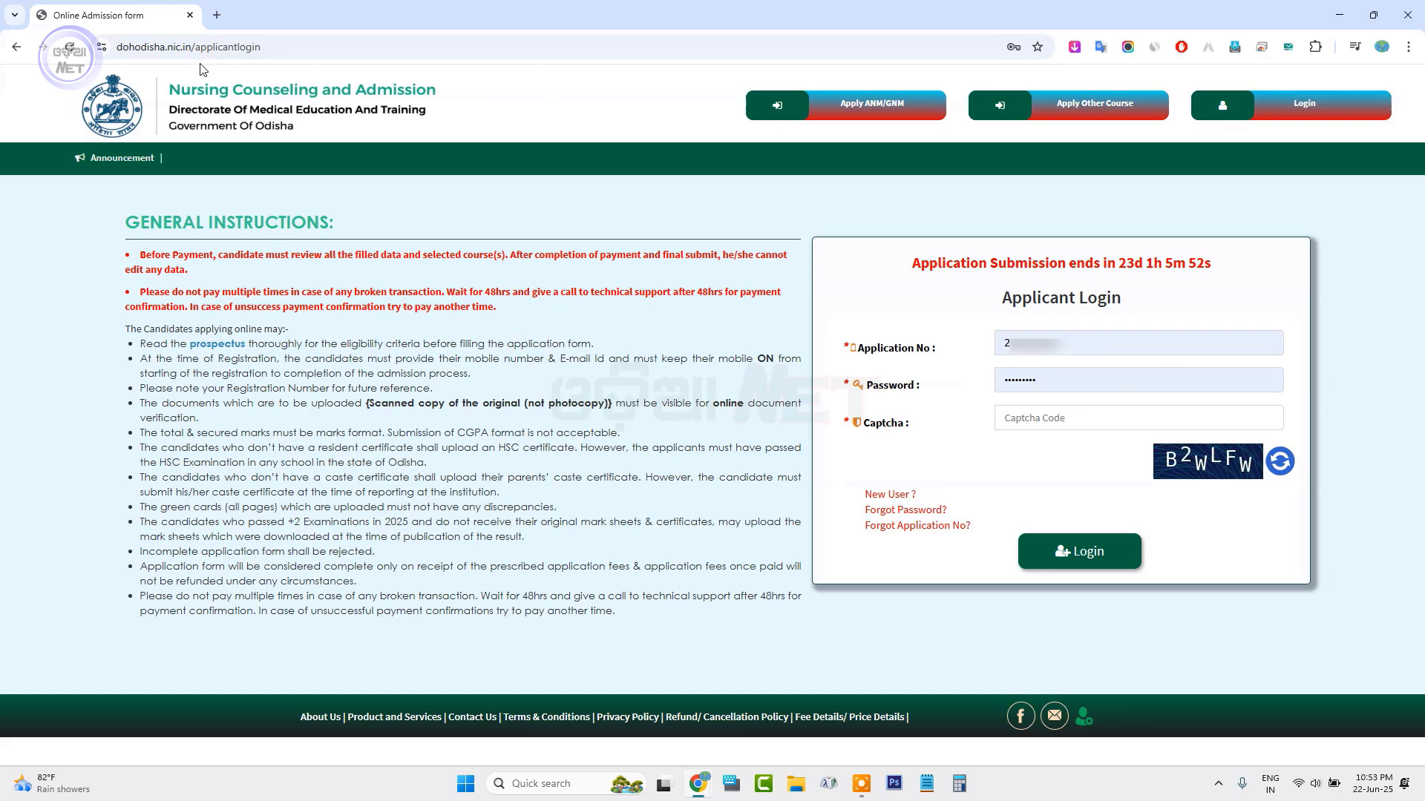
# Log in as the applicant with the saved application number, password and captcha code
pyautogui.click(242, 107)
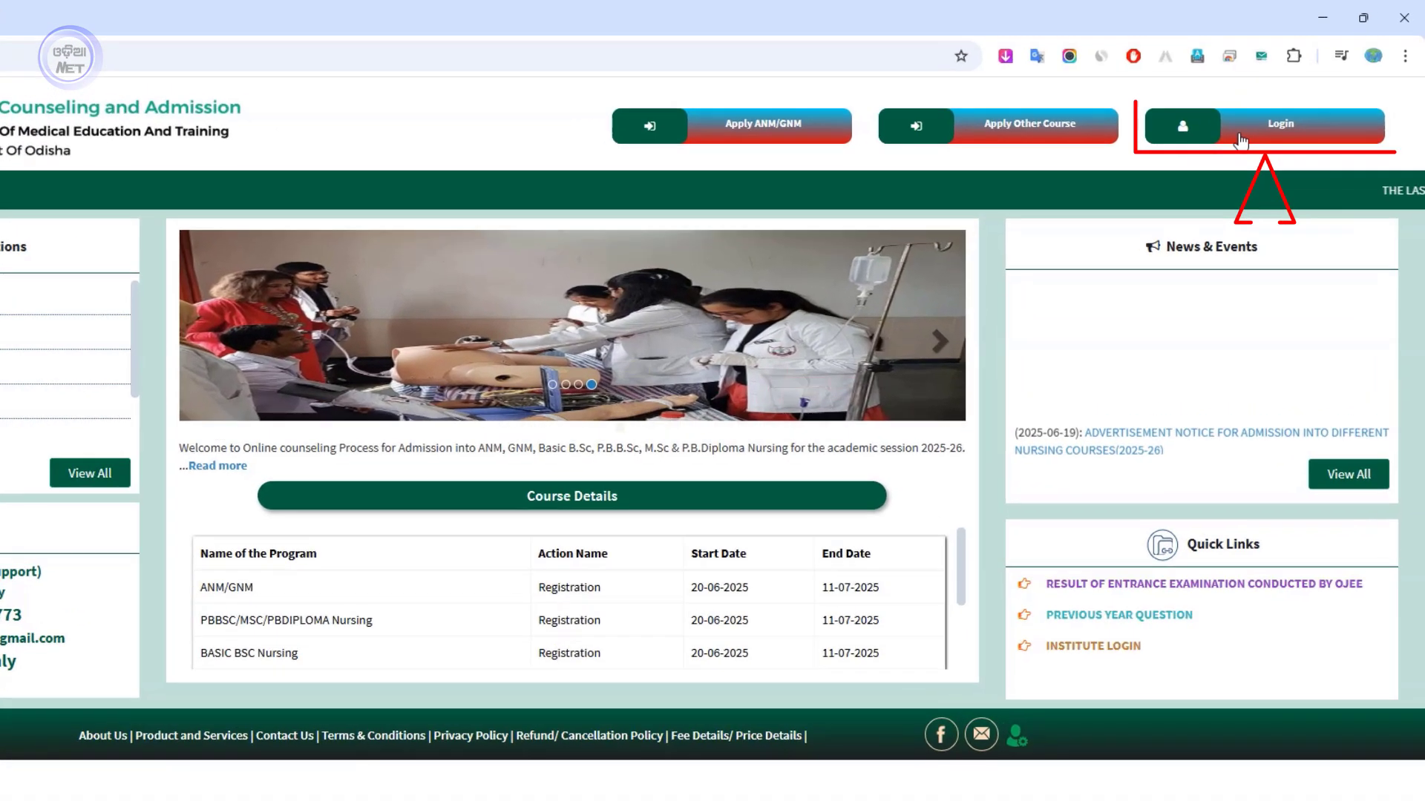
pyautogui.click(1241, 140)
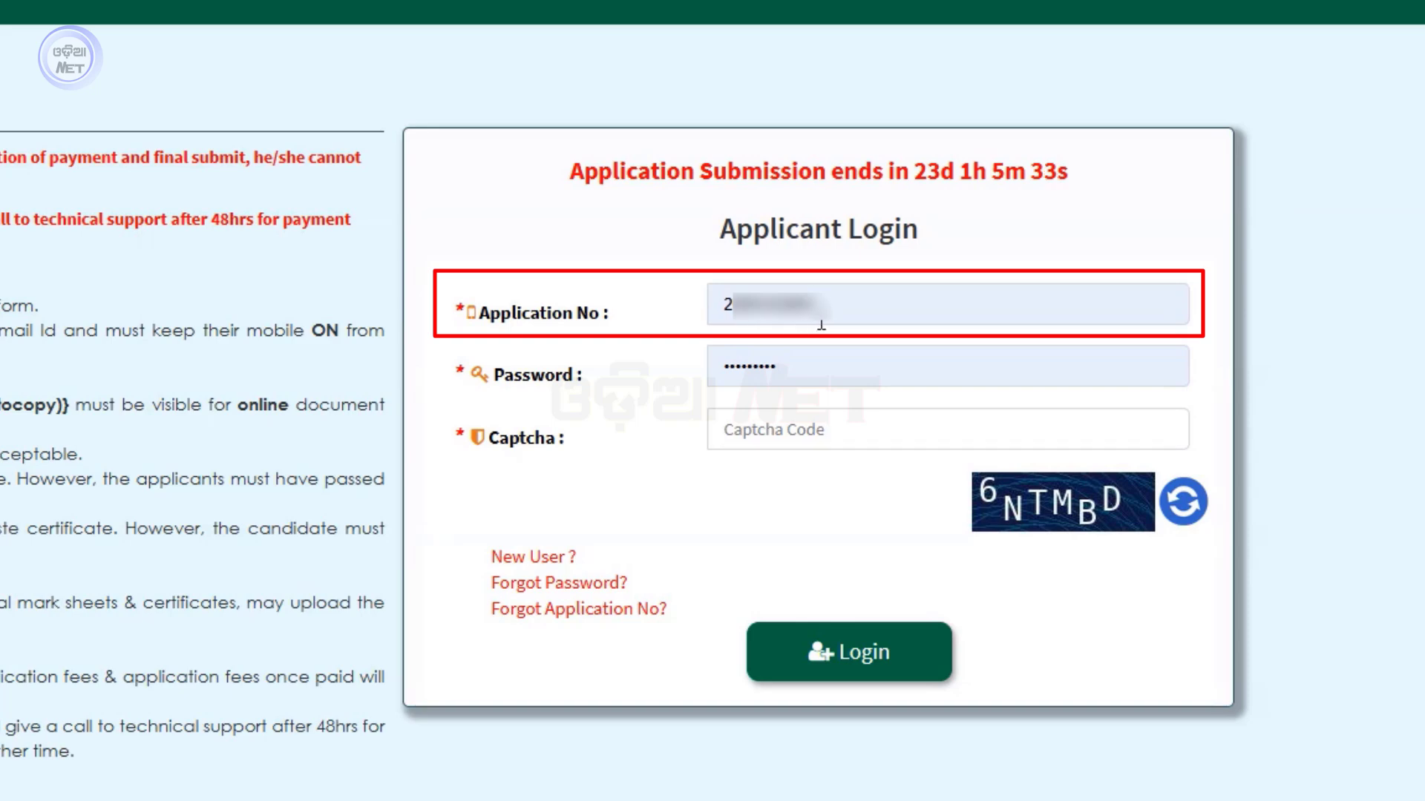
pyautogui.click(860, 306)
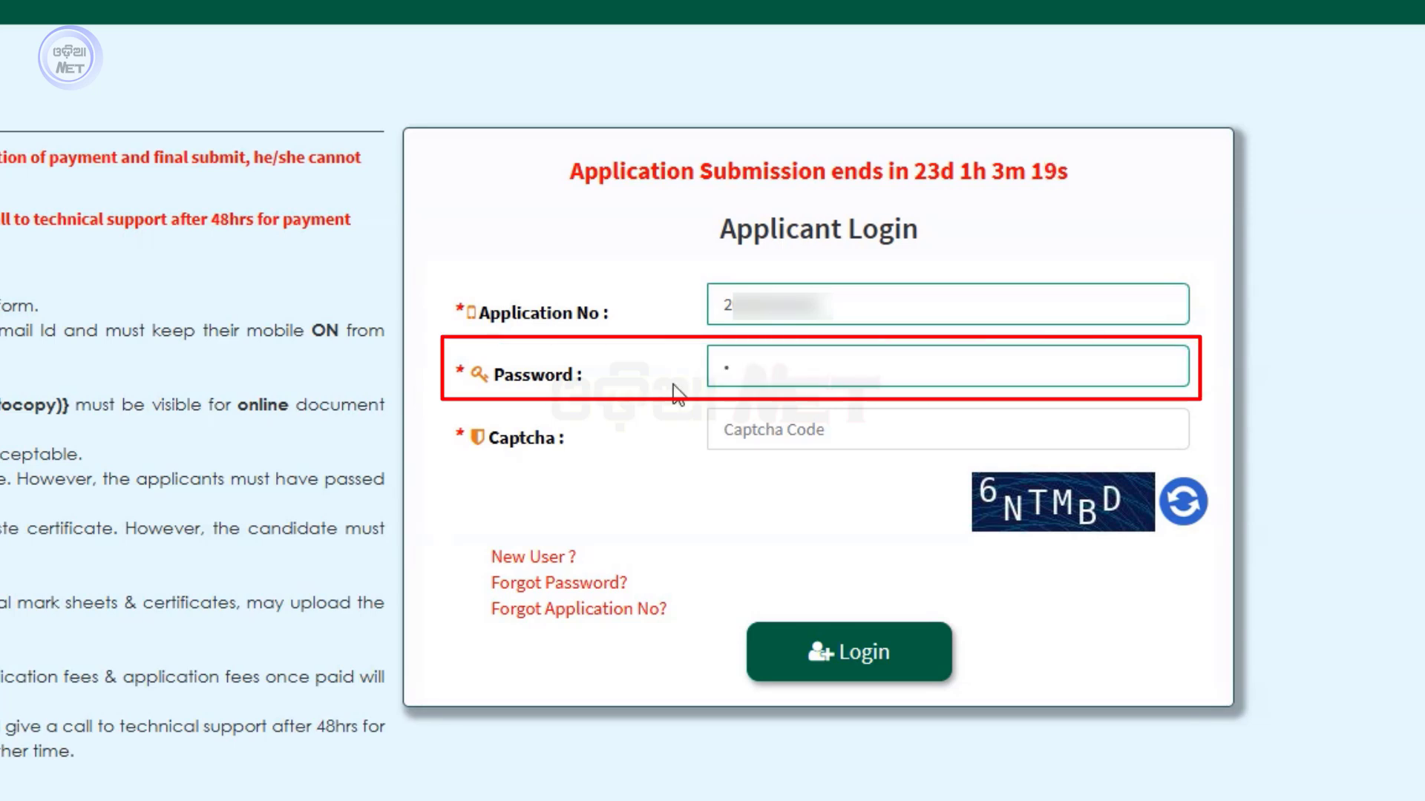
pyautogui.write('••')
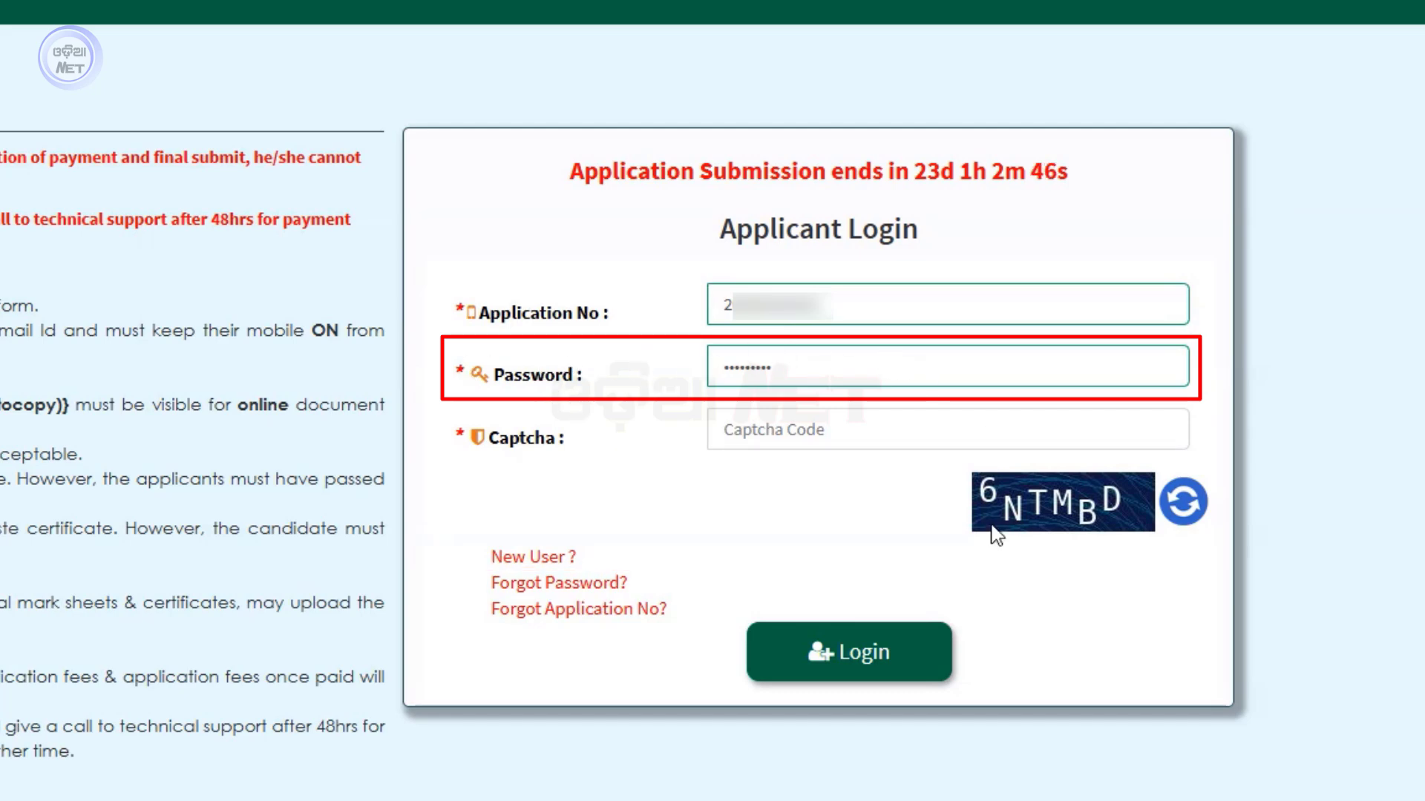
pyautogui.click(788, 429)
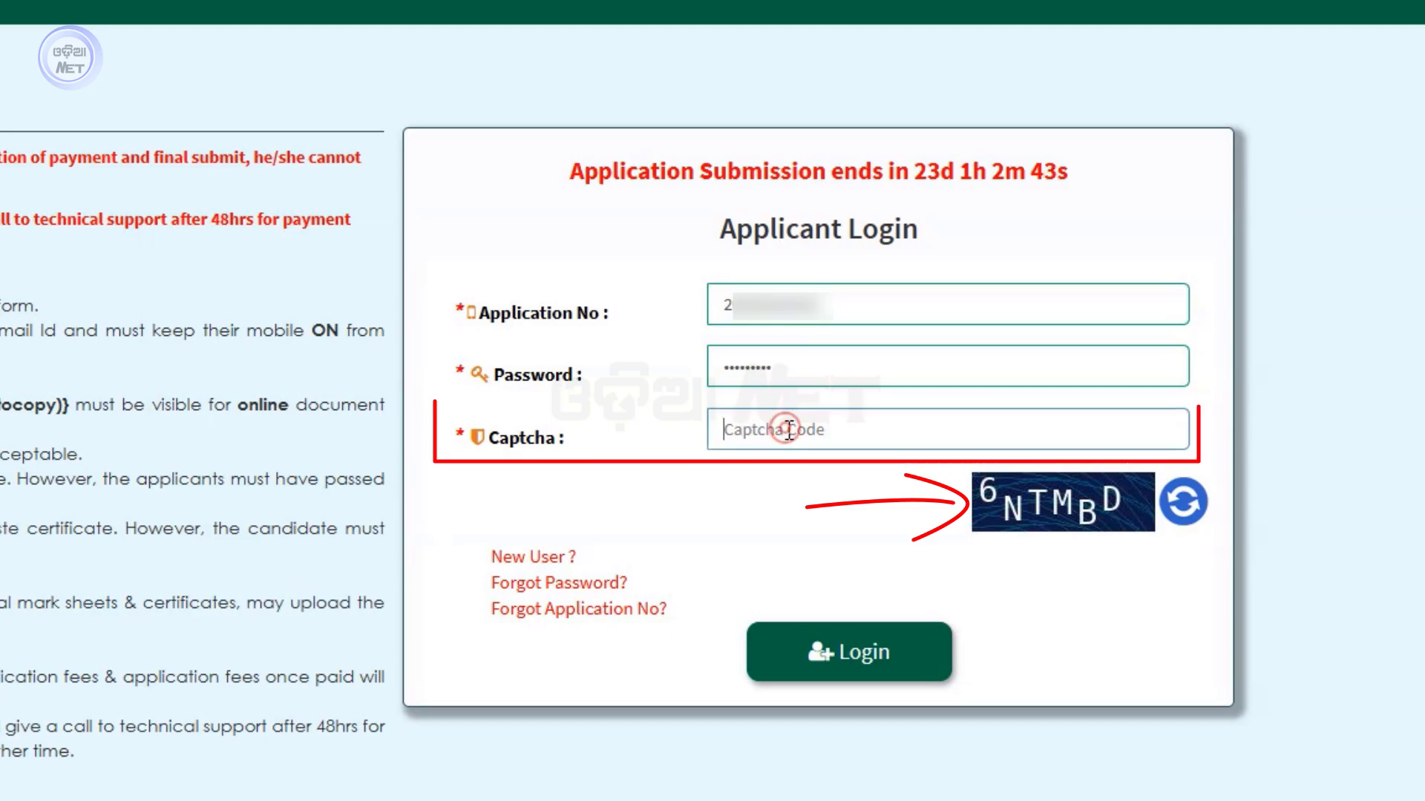
pyautogui.write('6NT')
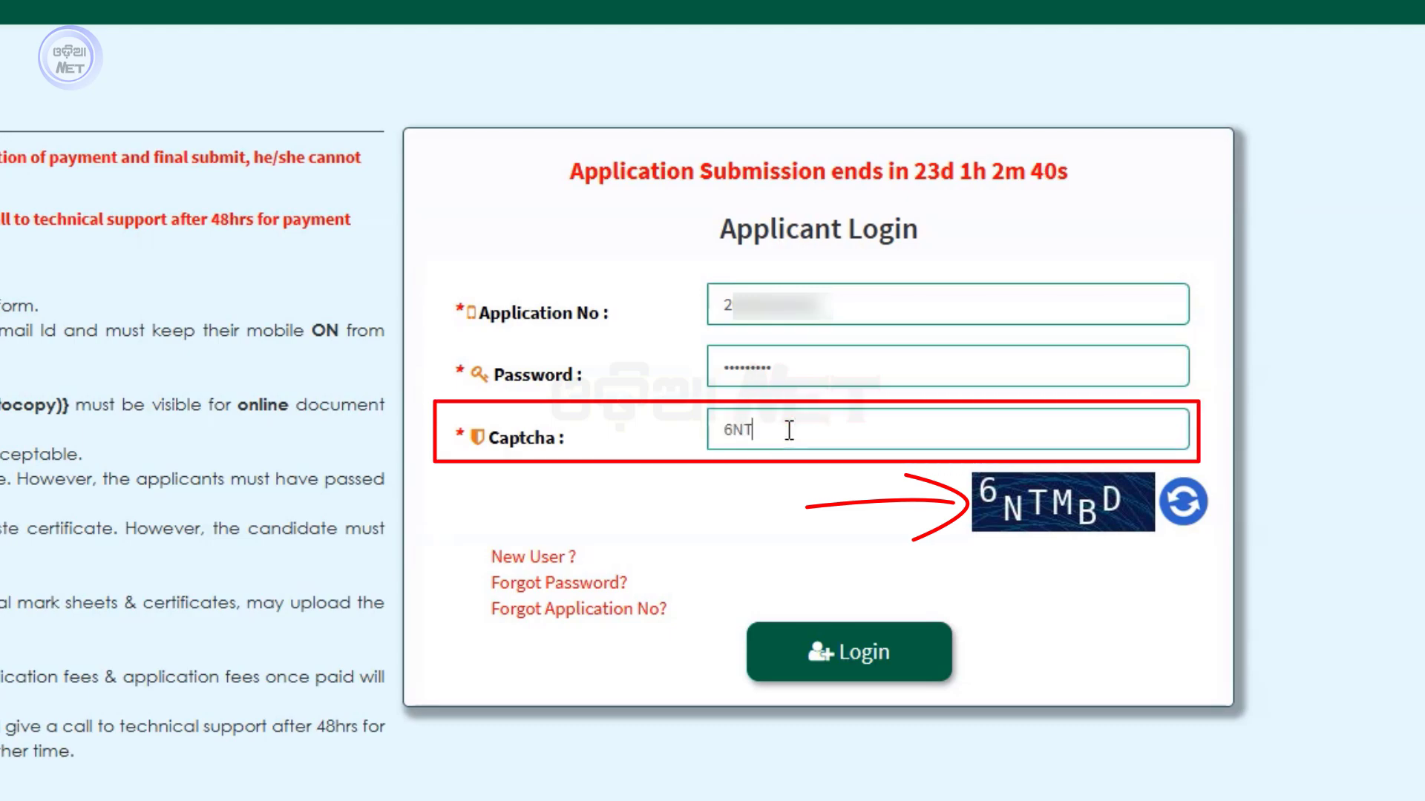
pyautogui.write('MBD')
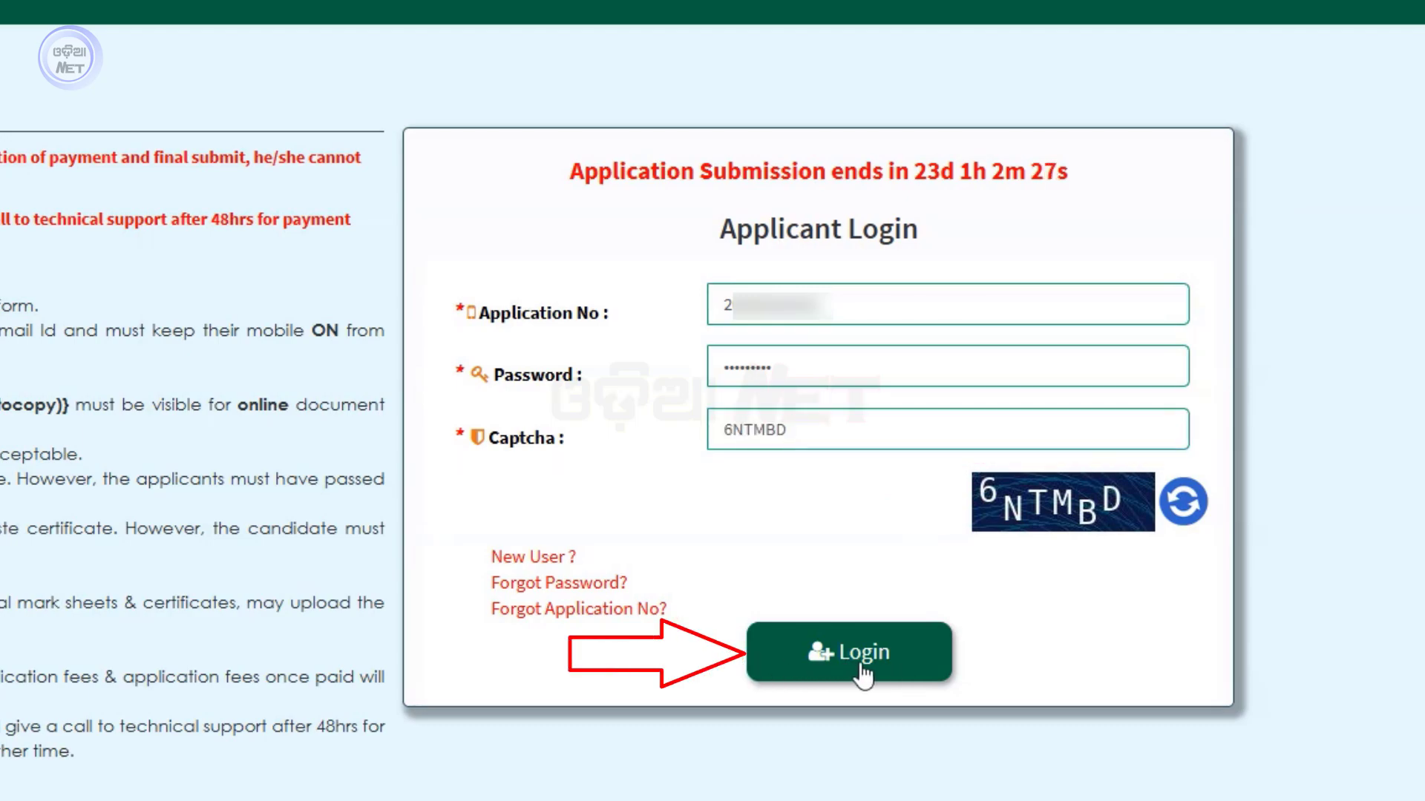
pyautogui.click(861, 657)
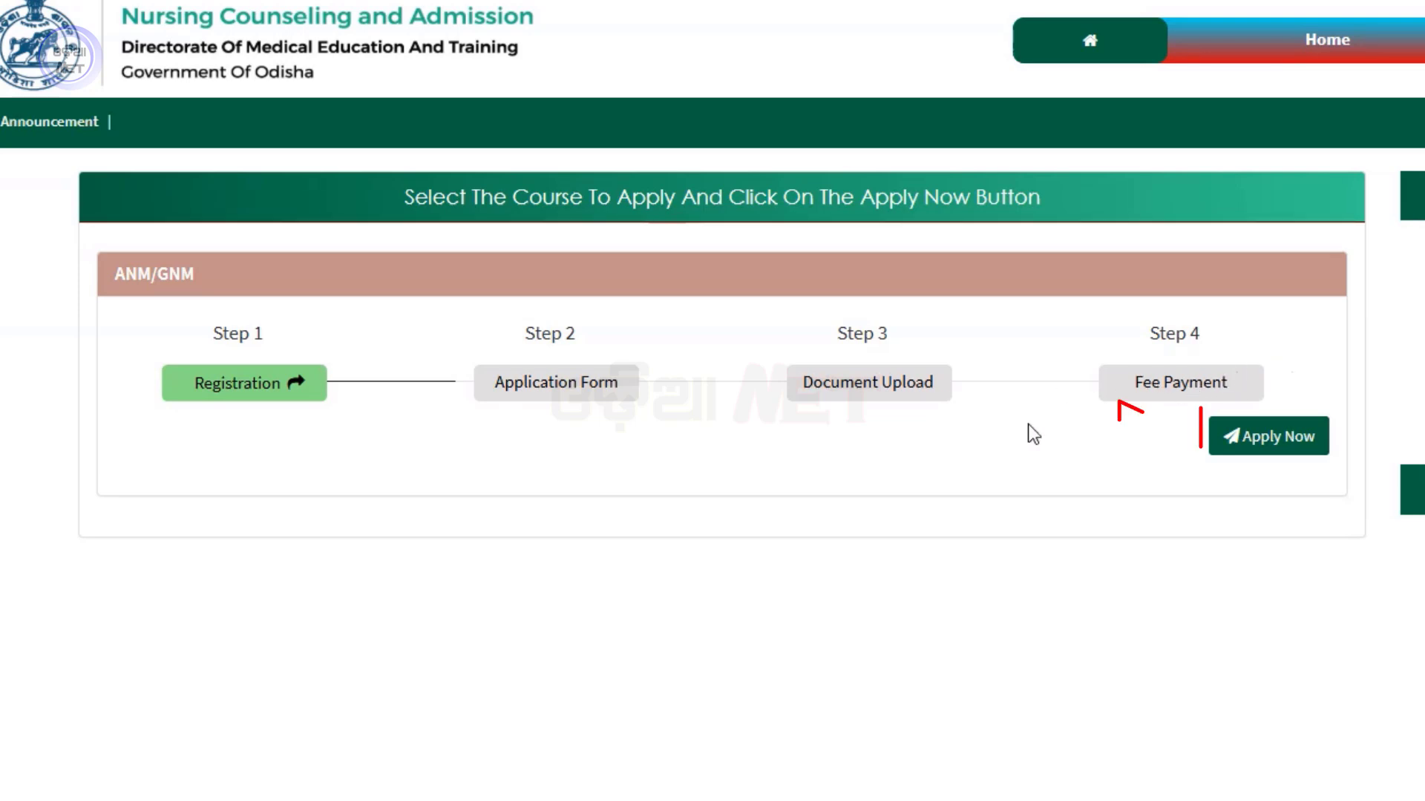
# Open the ANM/GNM application instructions via Apply Now and read through them
pyautogui.click(1266, 439)
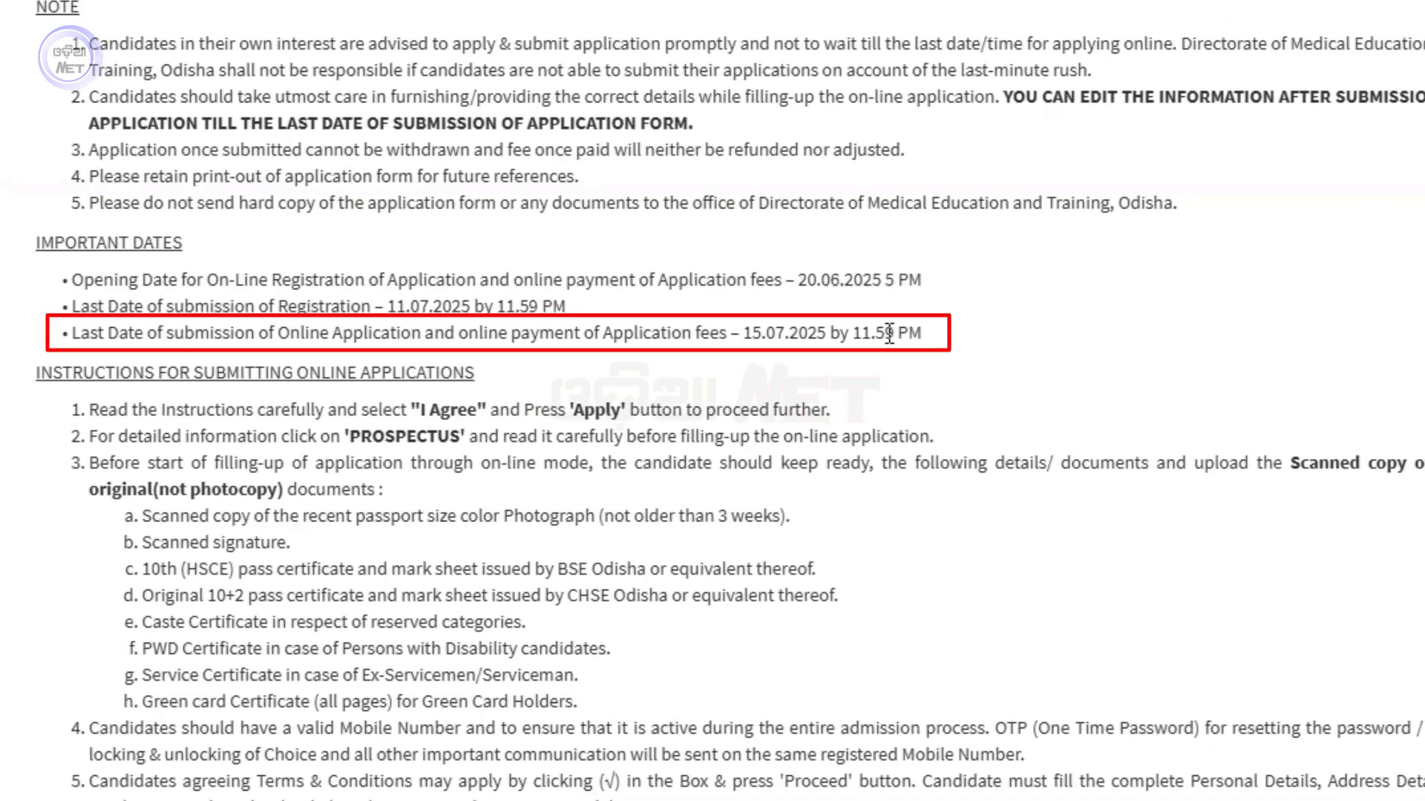
pyautogui.scroll(-2, 634, 251)
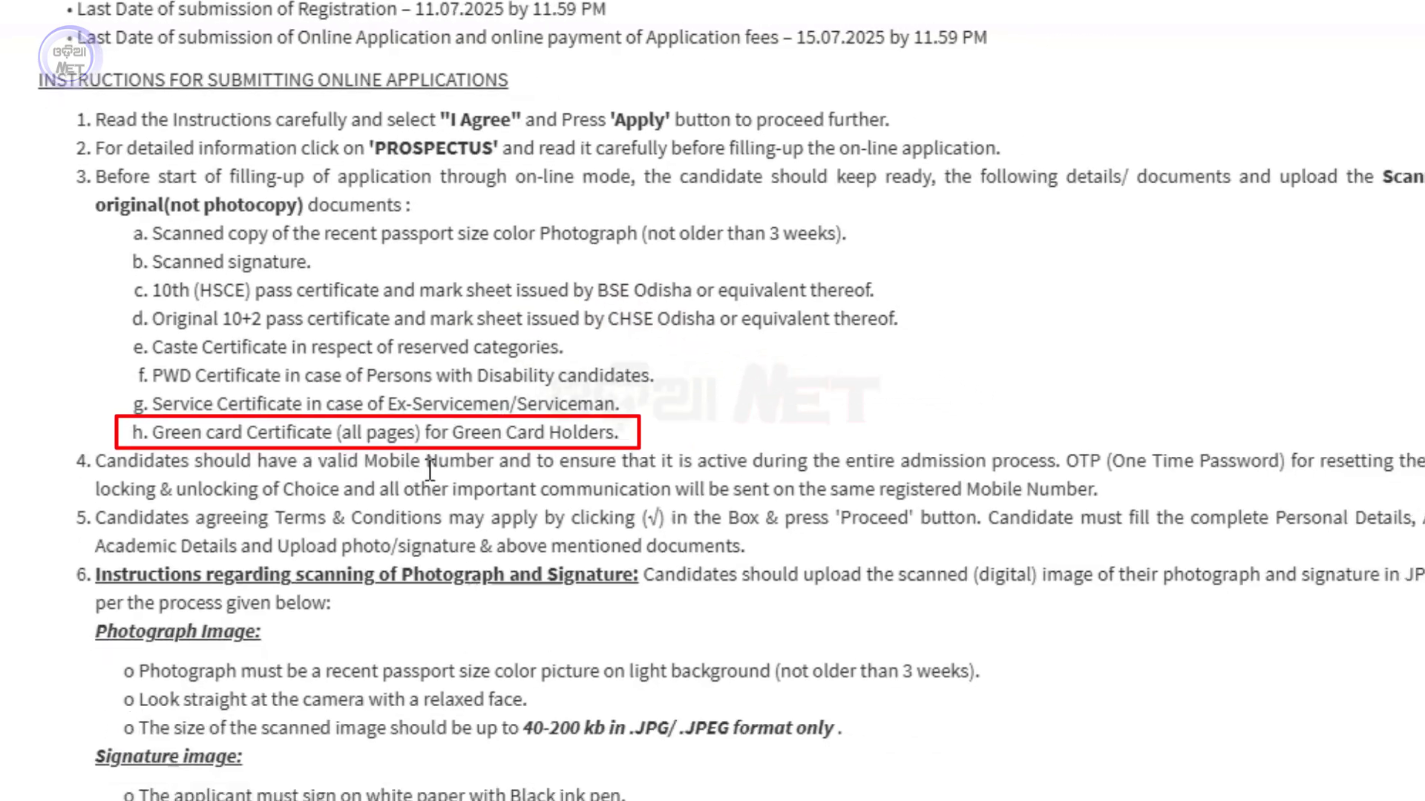
pyautogui.scroll(-3, 1052, 713)
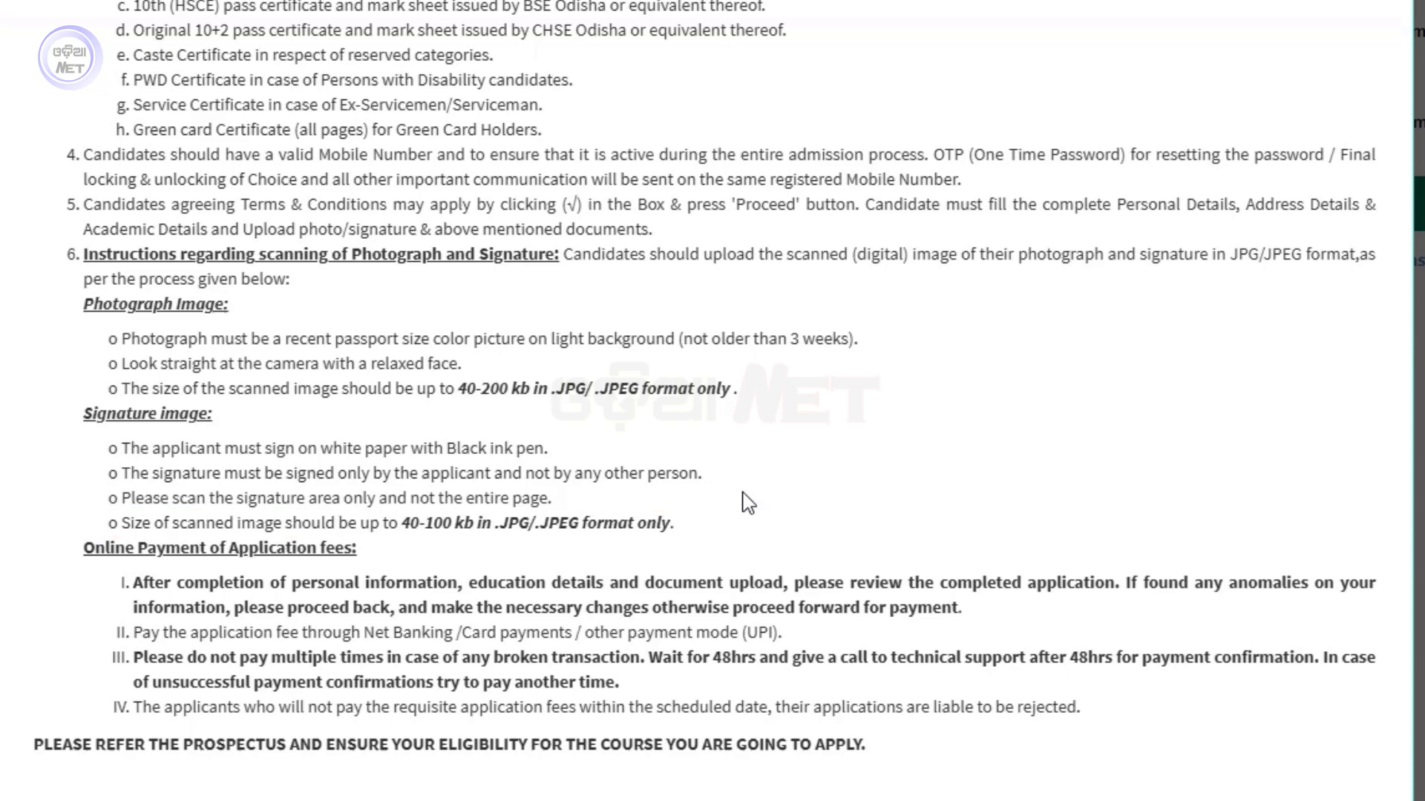
pyautogui.scroll(-3, 748, 502)
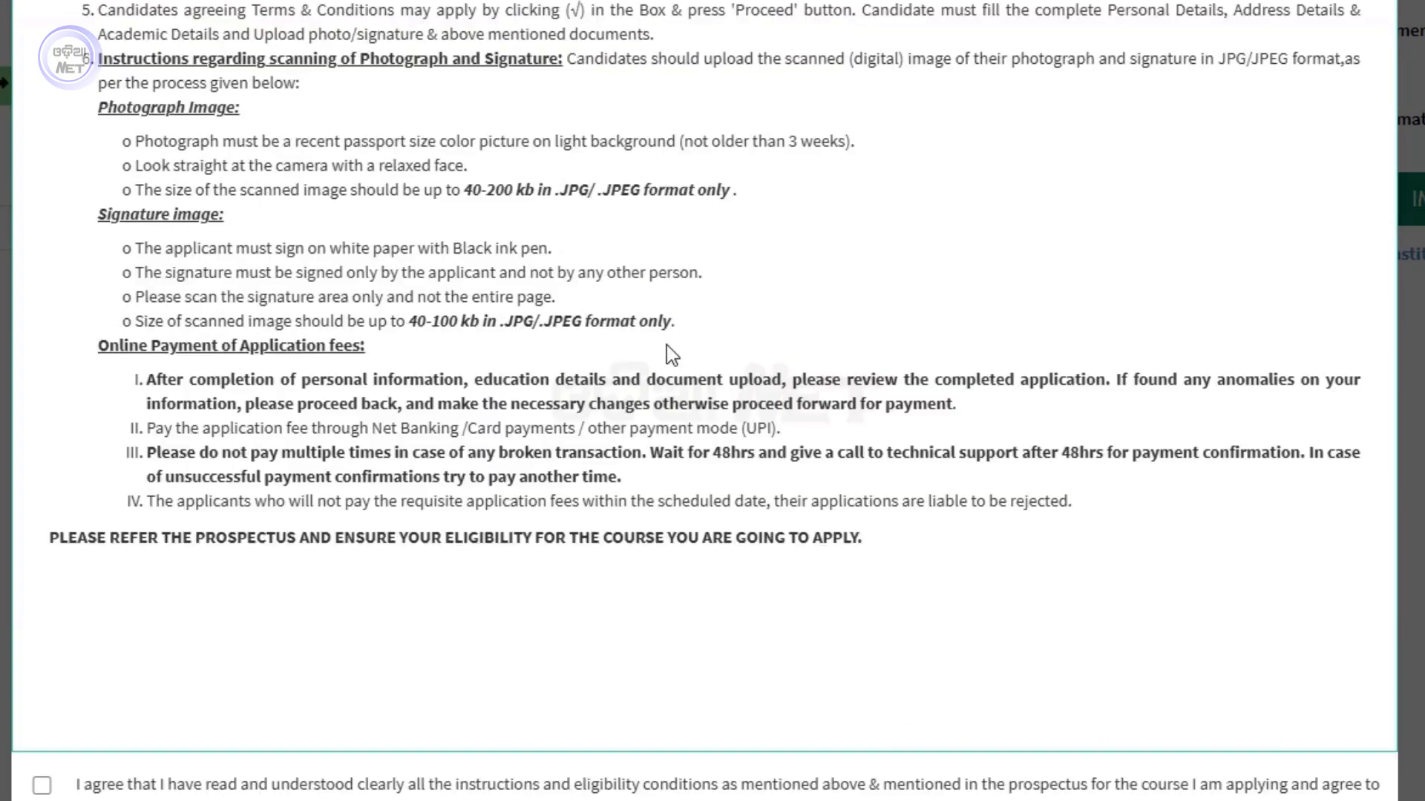
pyautogui.scroll(-2, 666, 345)
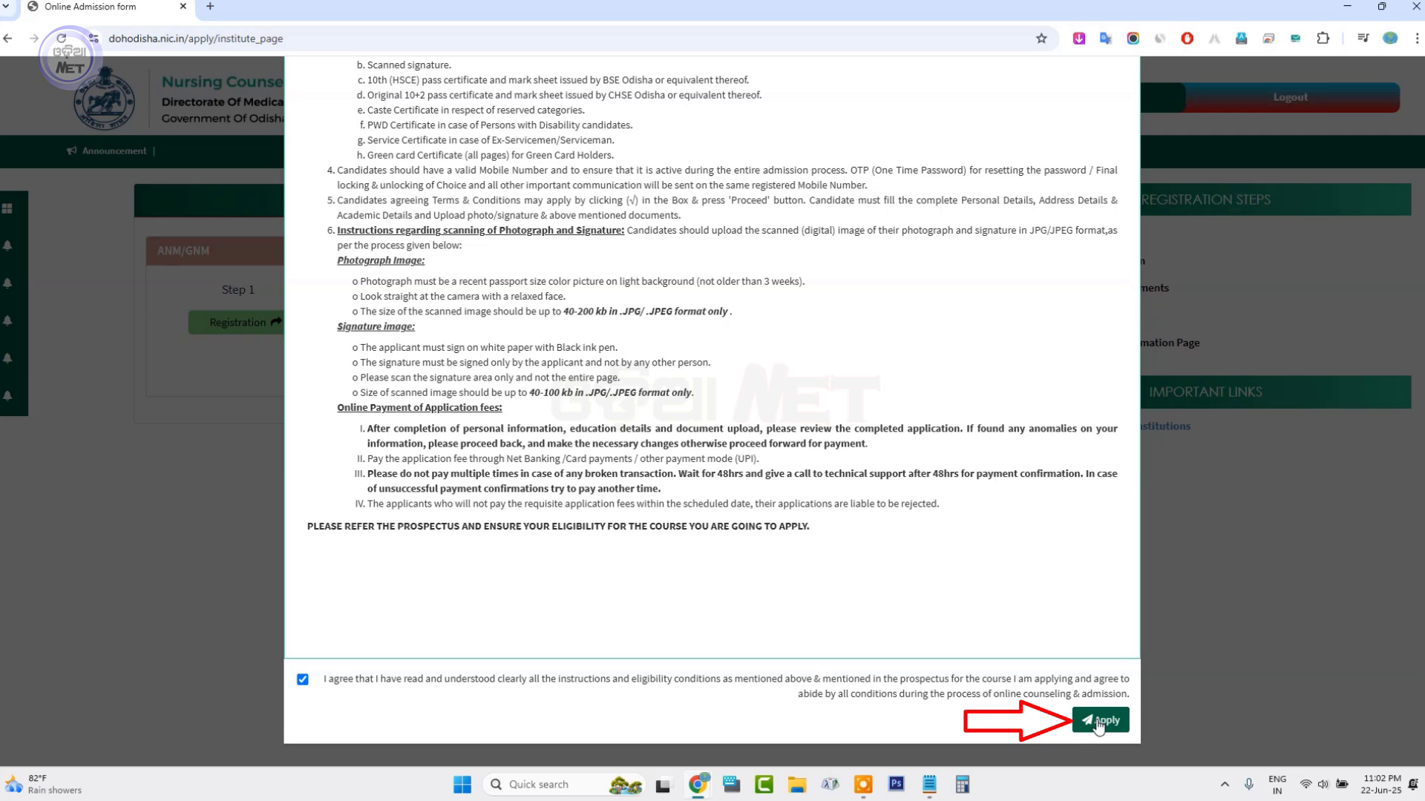
# Proceed past the instructions and review the blank form from Save & Next back up to Personal Details
pyautogui.click(1099, 722)
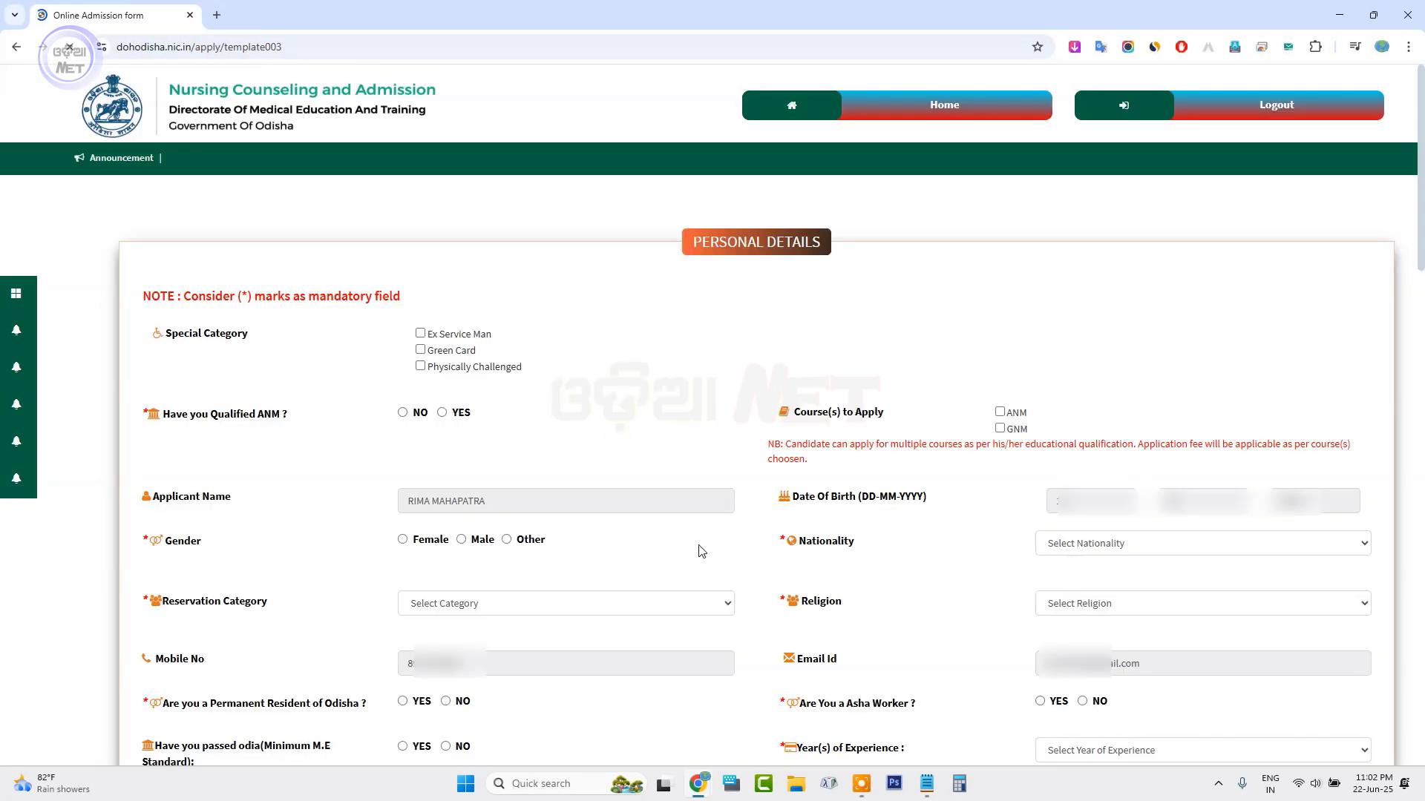
pyautogui.scroll(-7, 701, 552)
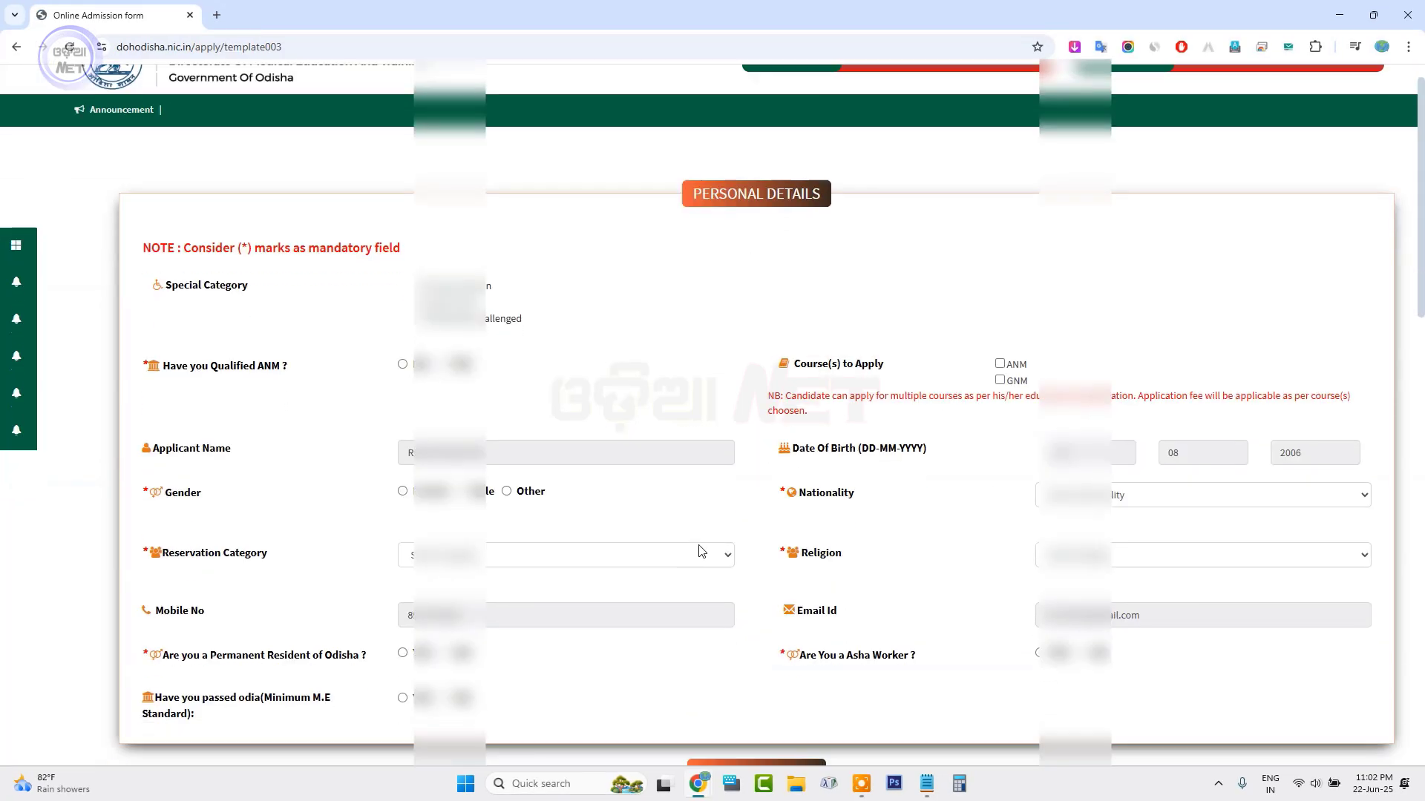
pyautogui.scroll(-12, 701, 551)
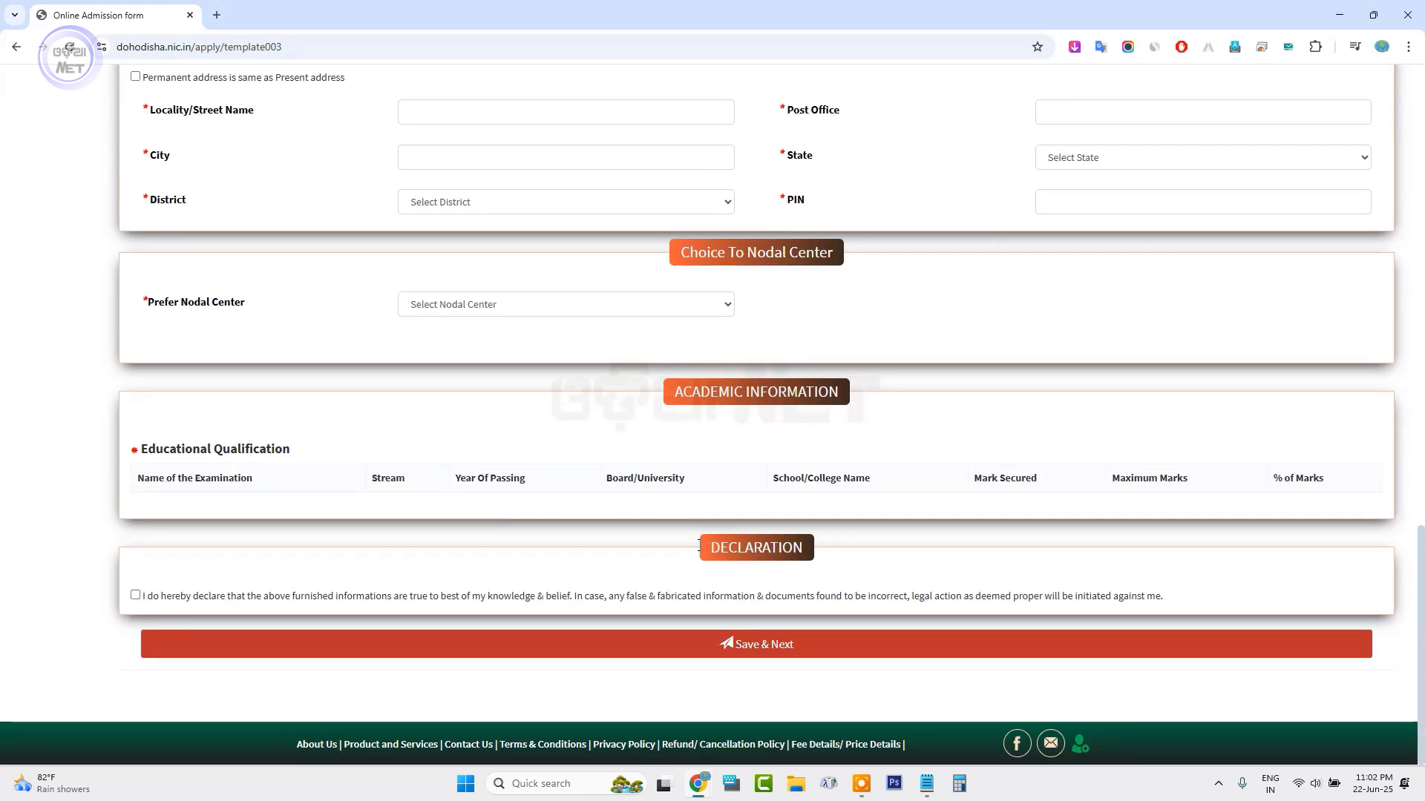
pyautogui.scroll(19, 699, 546)
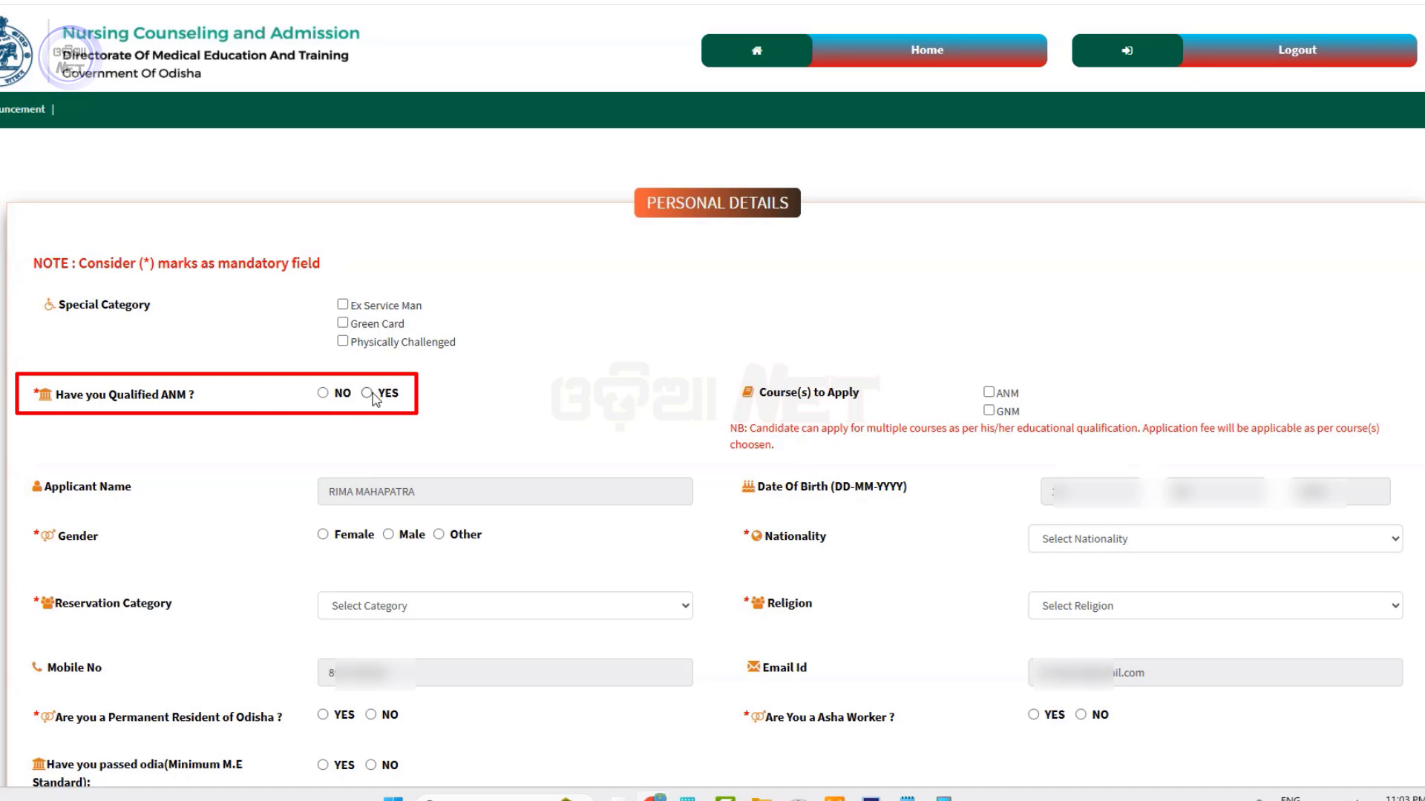
# Answer No to ANM-qualified, choose the ANM course, Female gender and Indian nationality
pyautogui.click(367, 394)
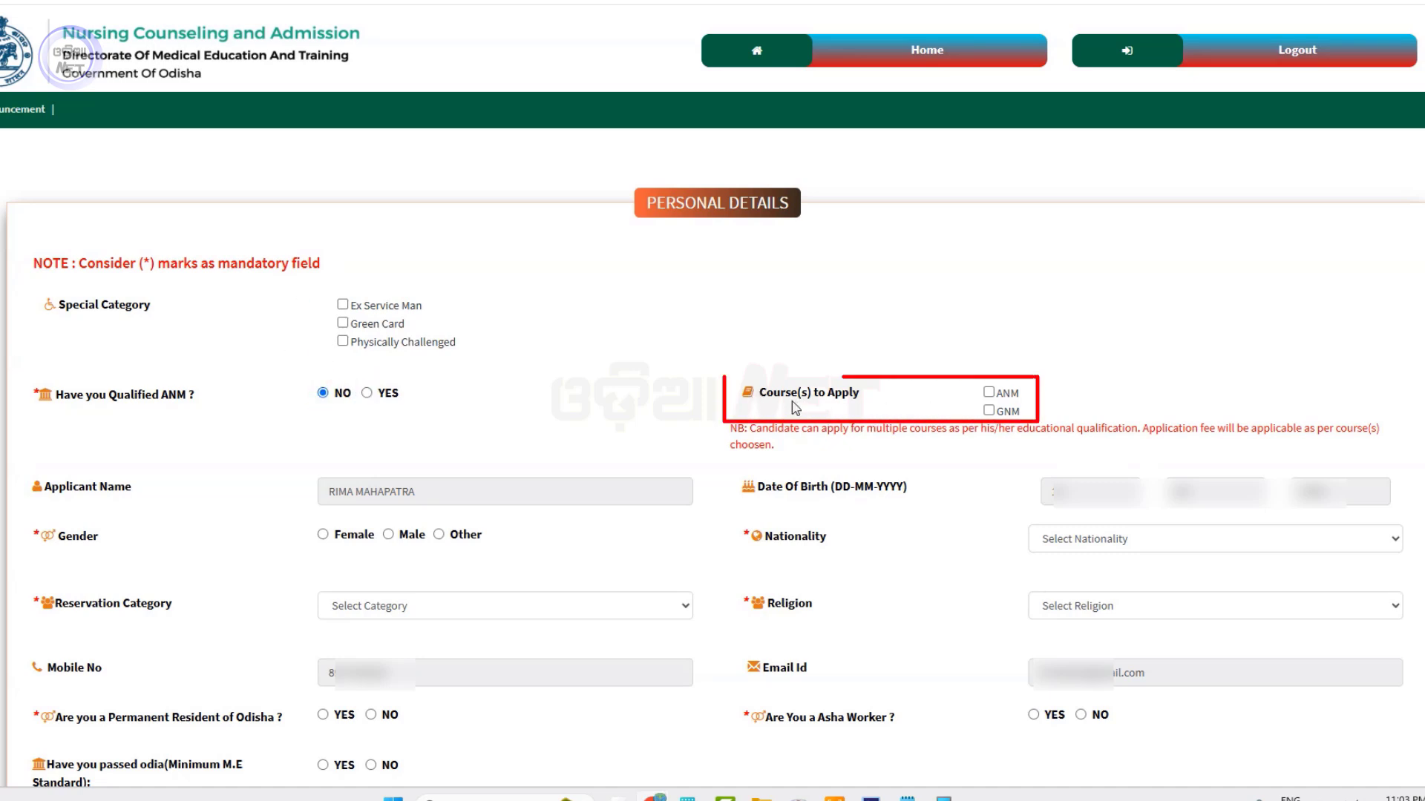
pyautogui.click(989, 394)
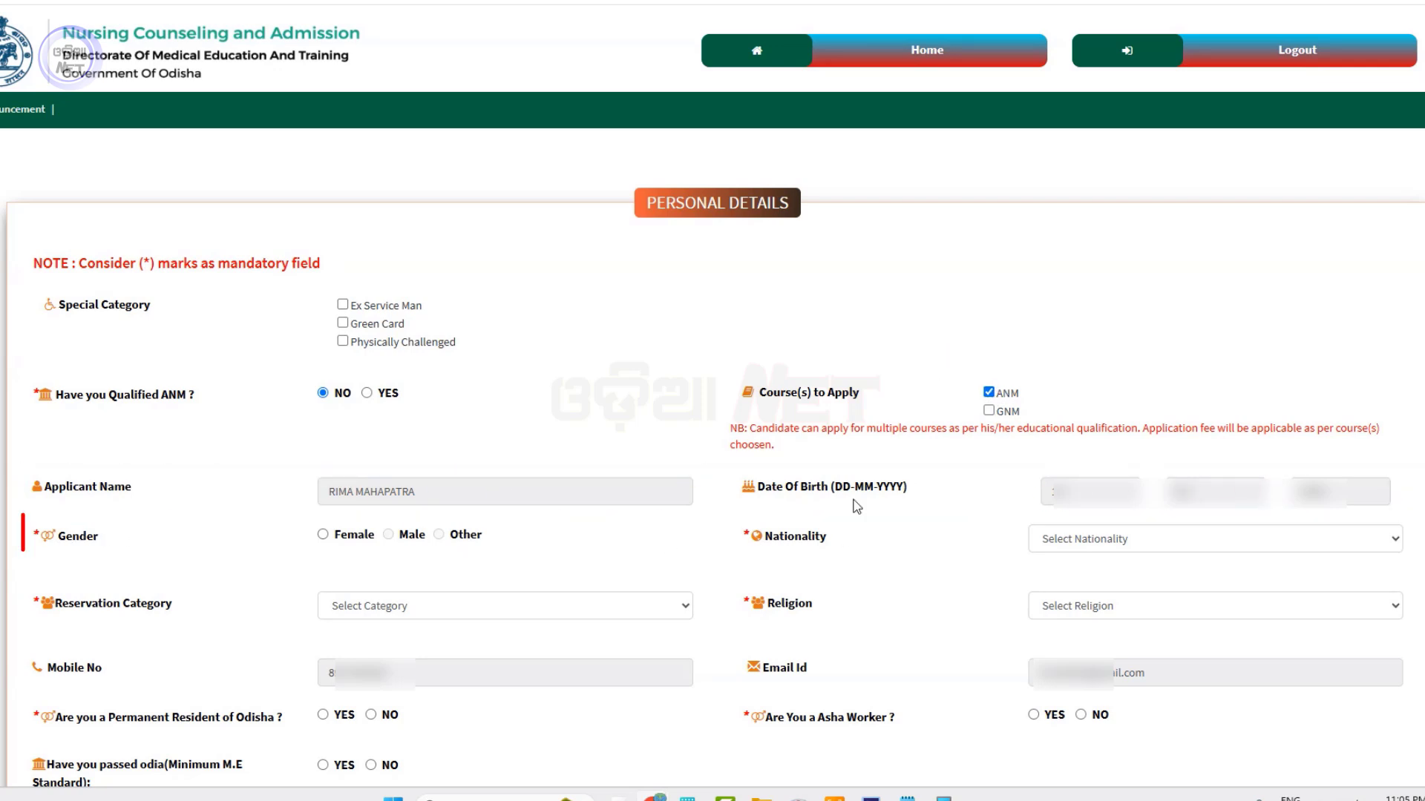
pyautogui.click(323, 535)
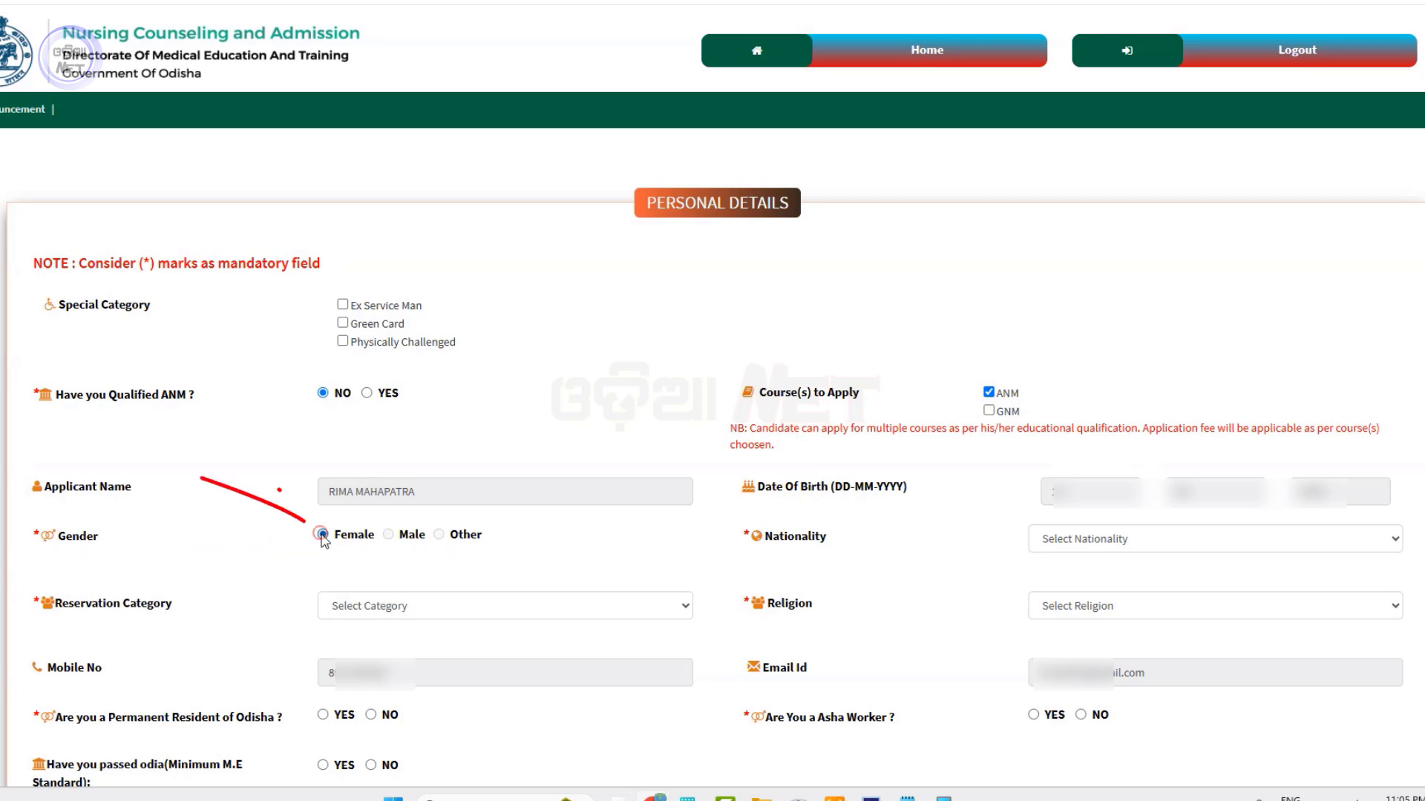
pyautogui.click(1079, 540)
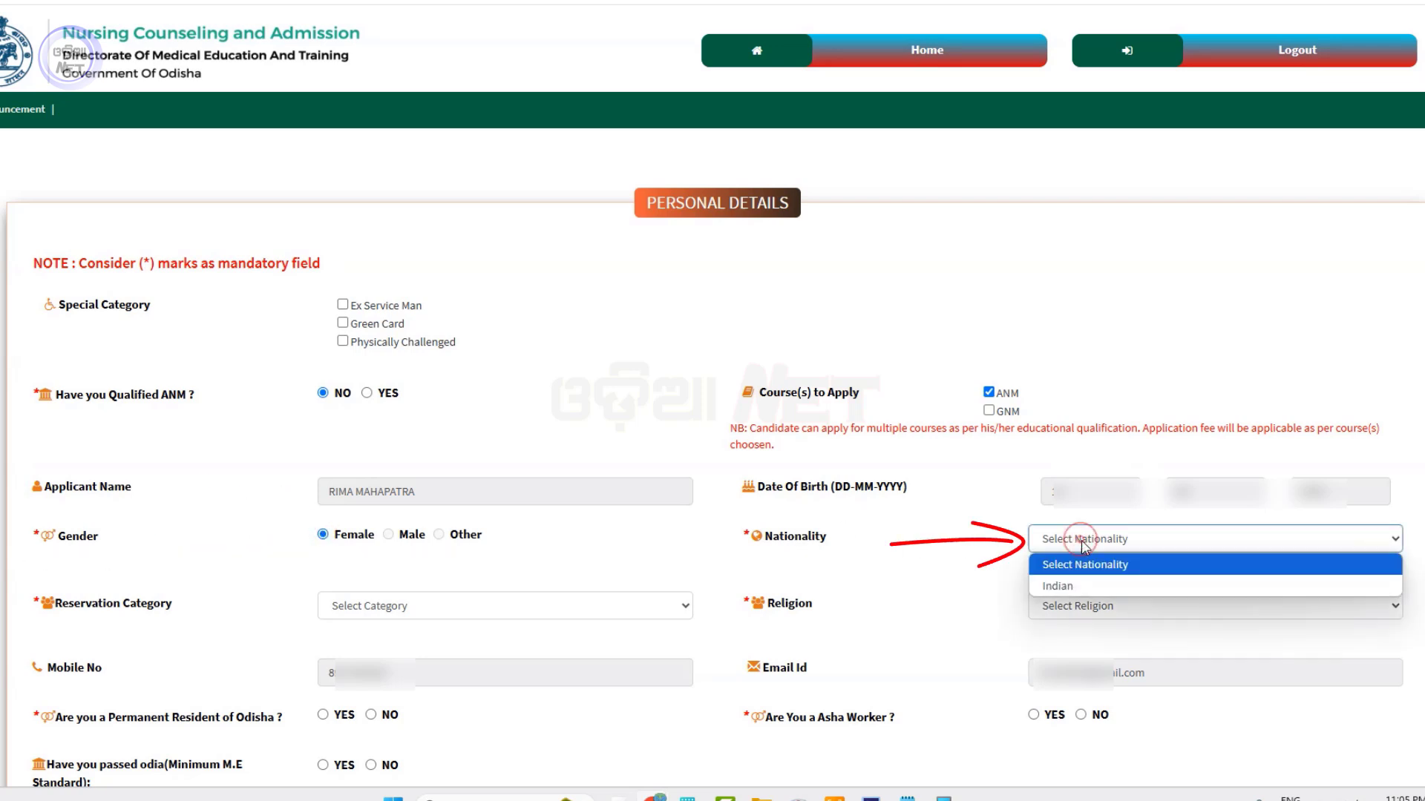
pyautogui.click(1057, 584)
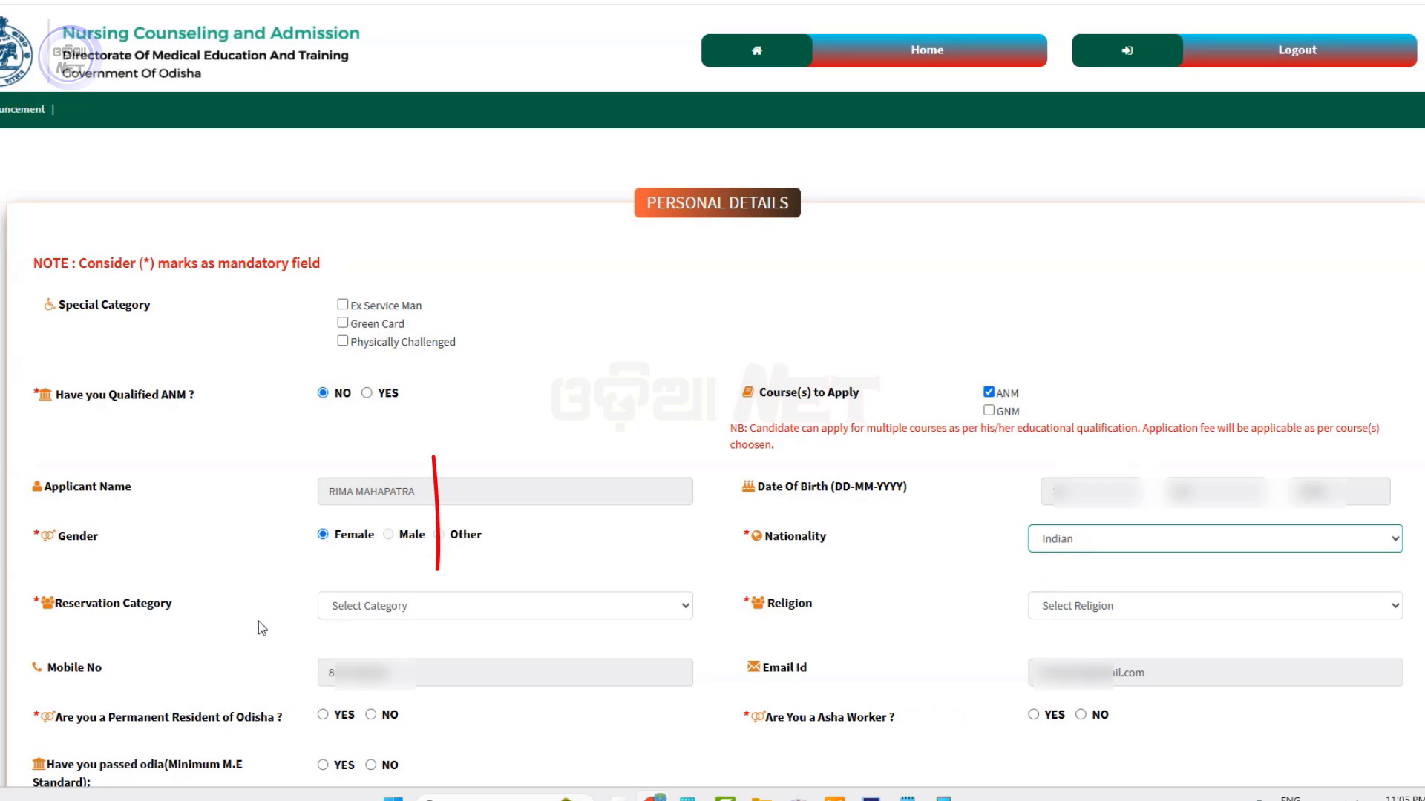
# Set the reservation category to General and the religion to Hindu
pyautogui.click(494, 609)
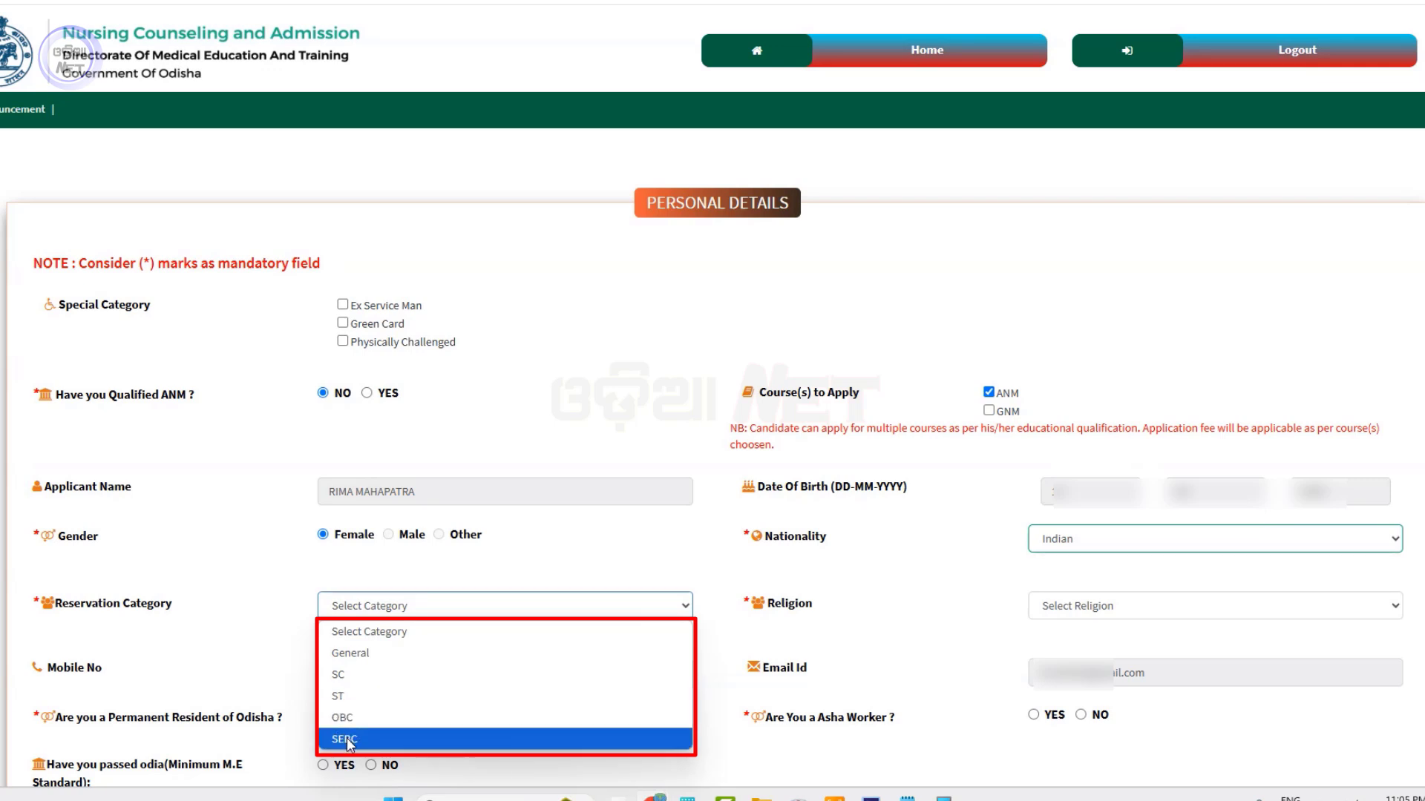
pyautogui.click(404, 655)
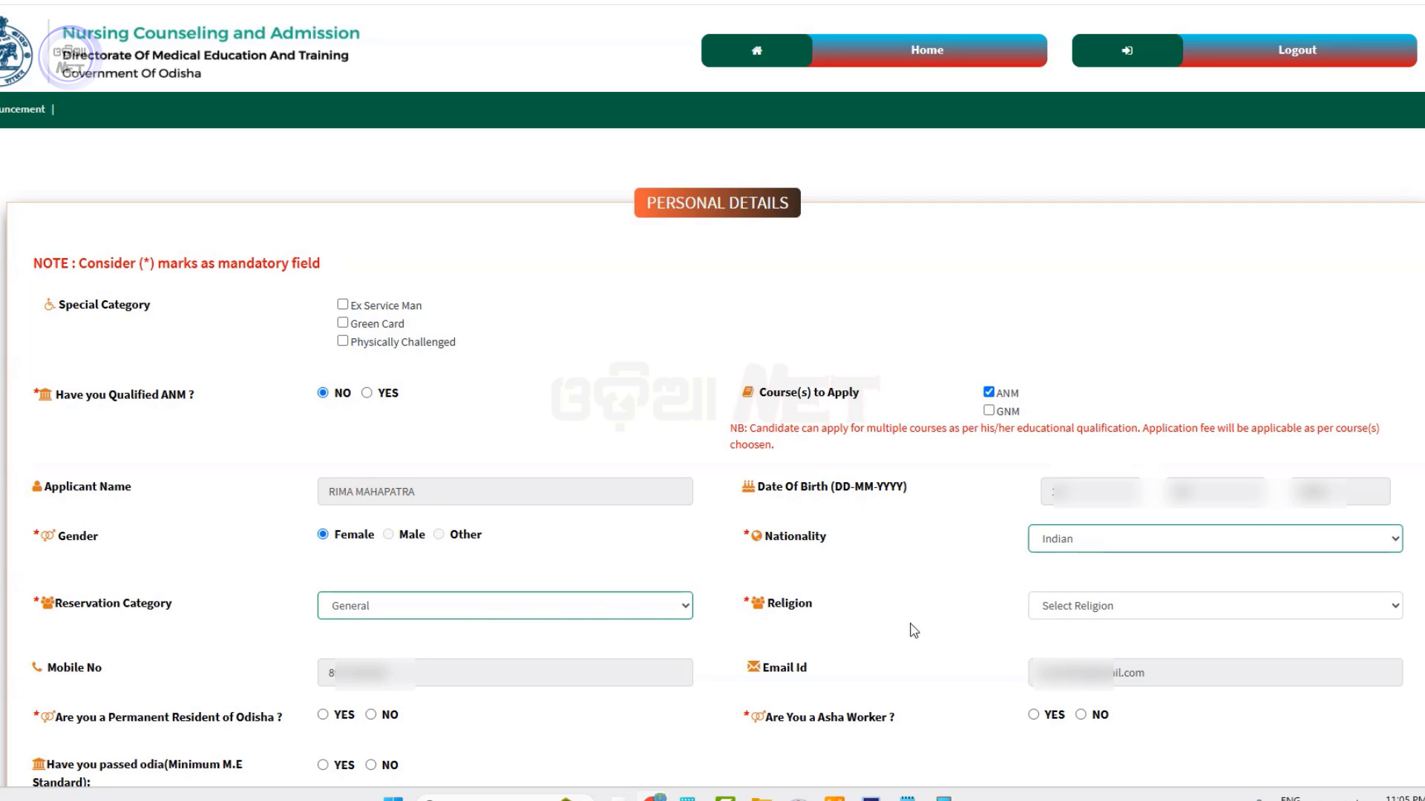
pyautogui.click(1065, 604)
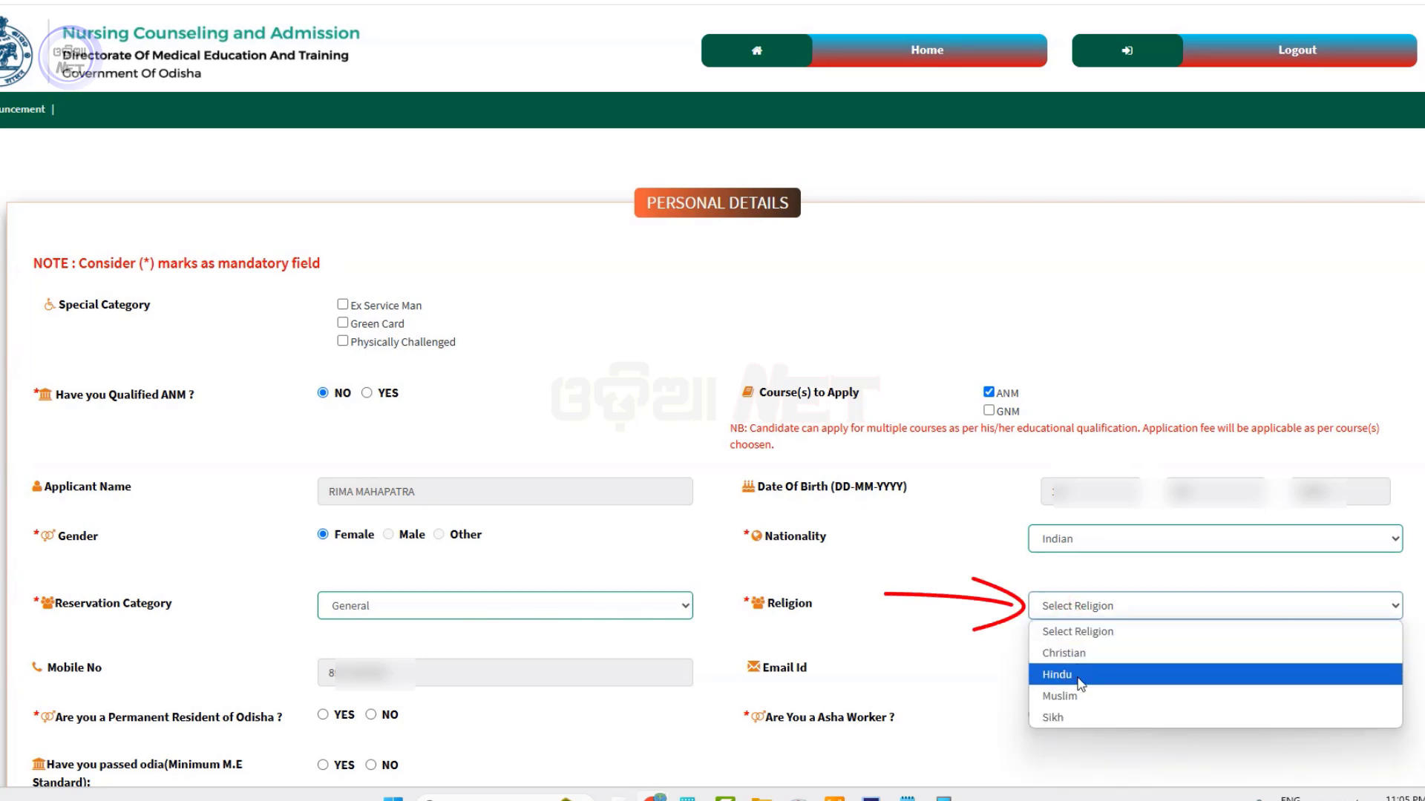
pyautogui.click(1075, 674)
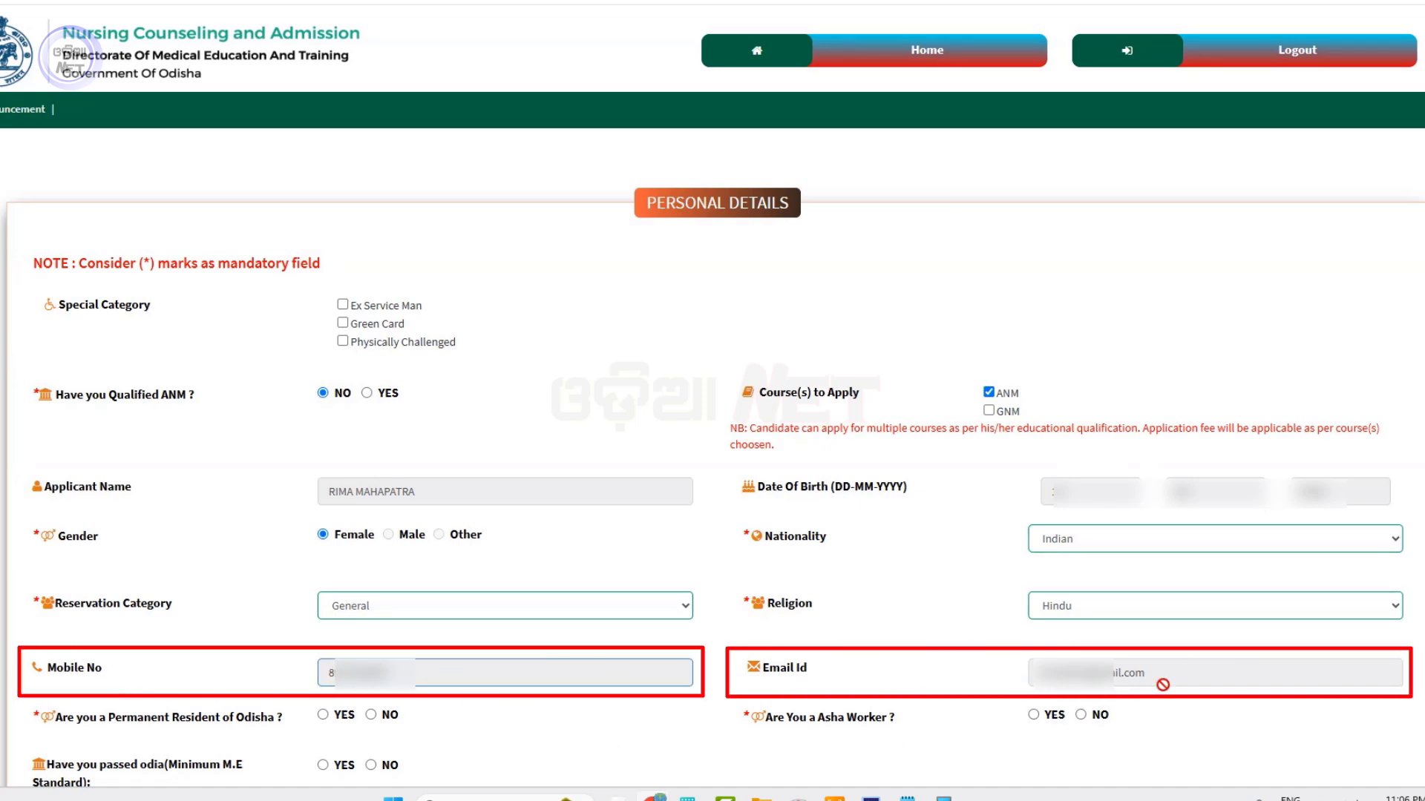
# Mark Yes for permanent Odisha residency and for having passed Odia, then move down to Parents Details
pyautogui.scroll(-3, 1151, 681)
pyautogui.scroll(-1, 199, 570)
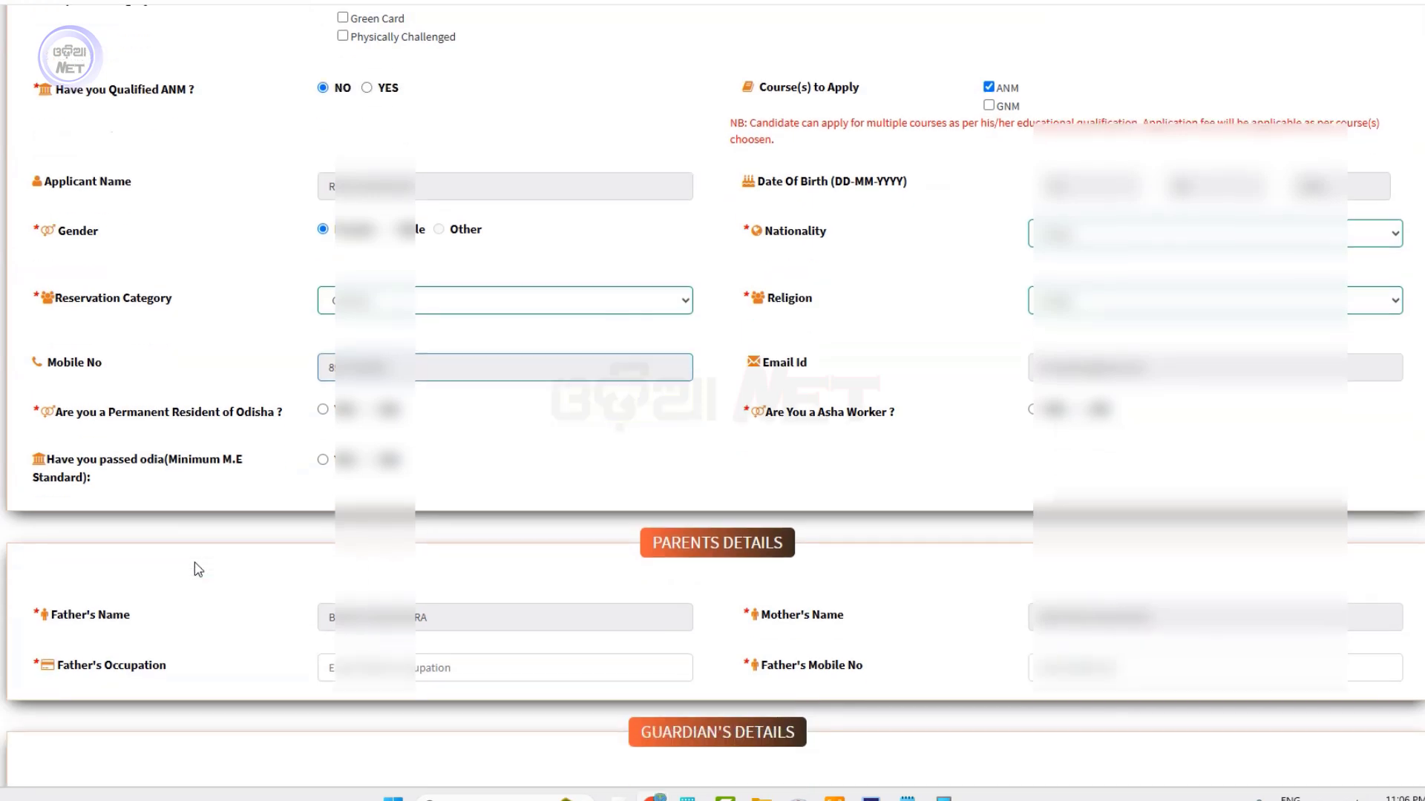
pyautogui.scroll(-2, 198, 570)
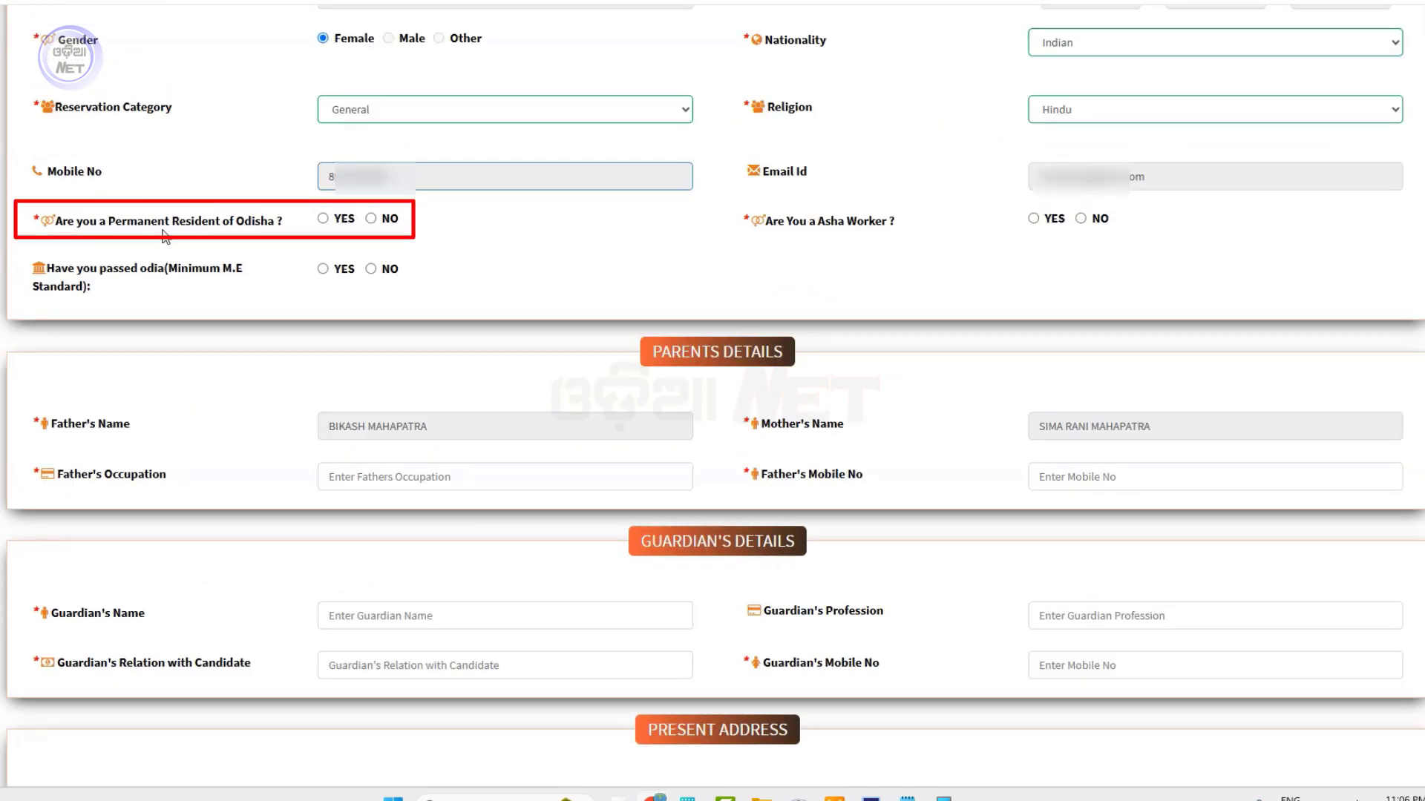
pyautogui.click(324, 219)
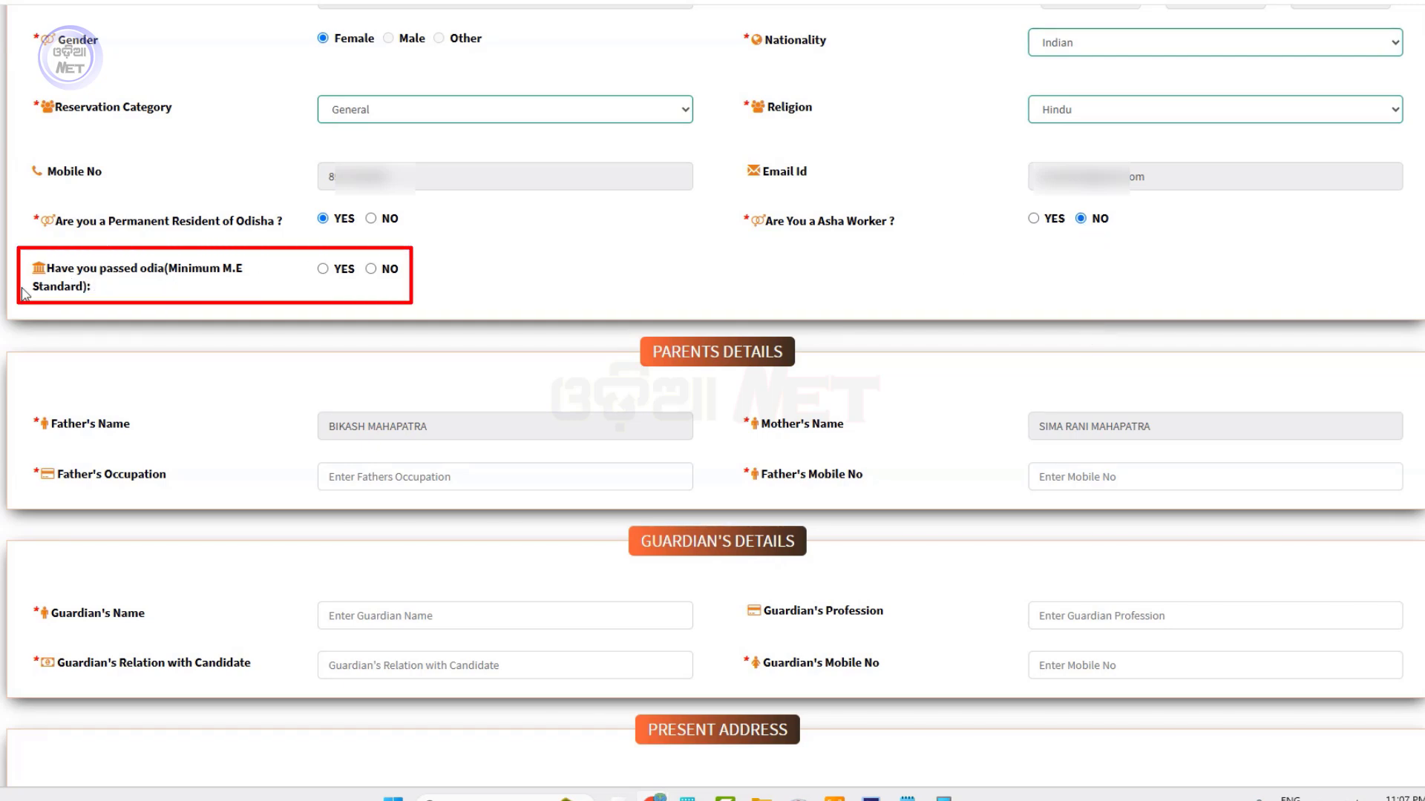
pyautogui.click(323, 268)
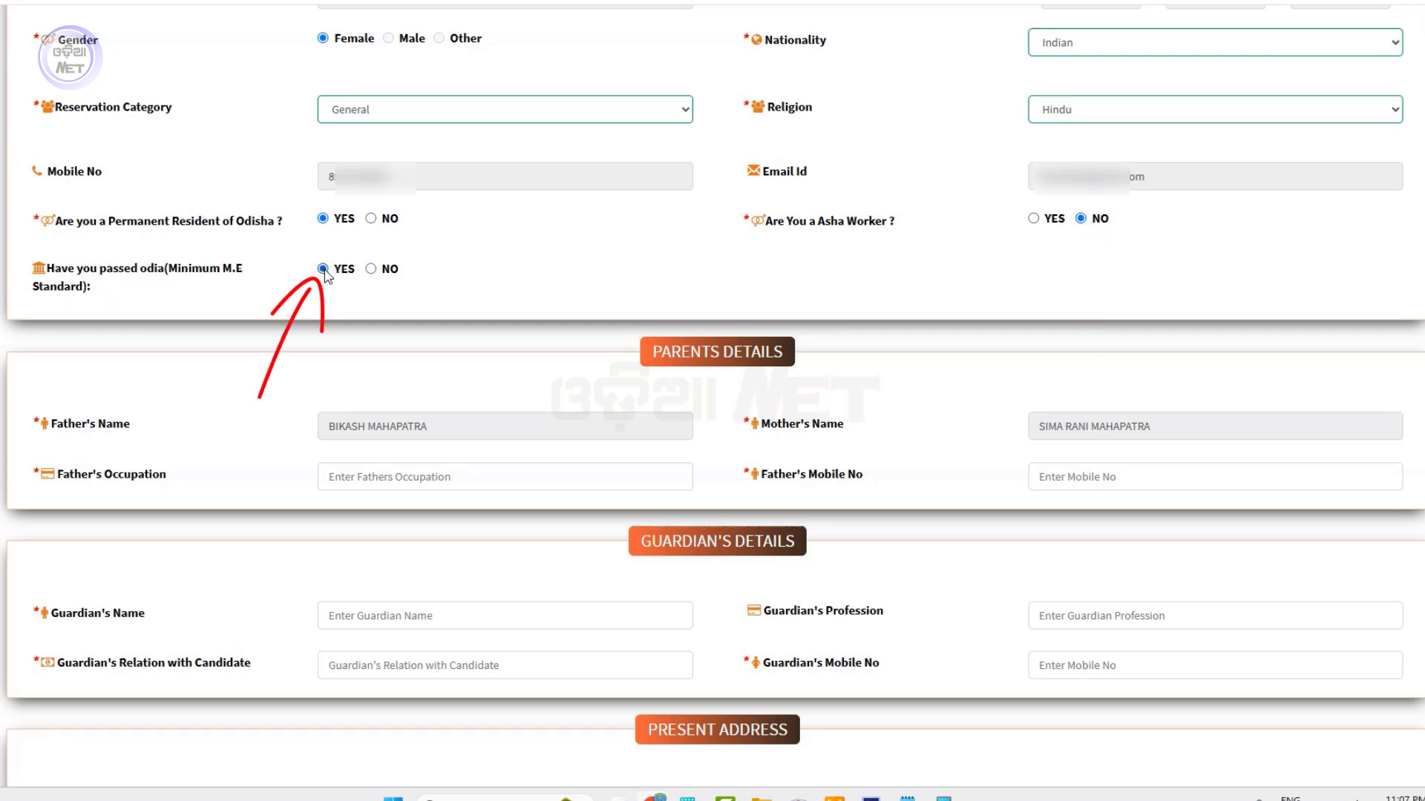
pyautogui.scroll(-2, 843, 324)
pyautogui.scroll(-2, 843, 325)
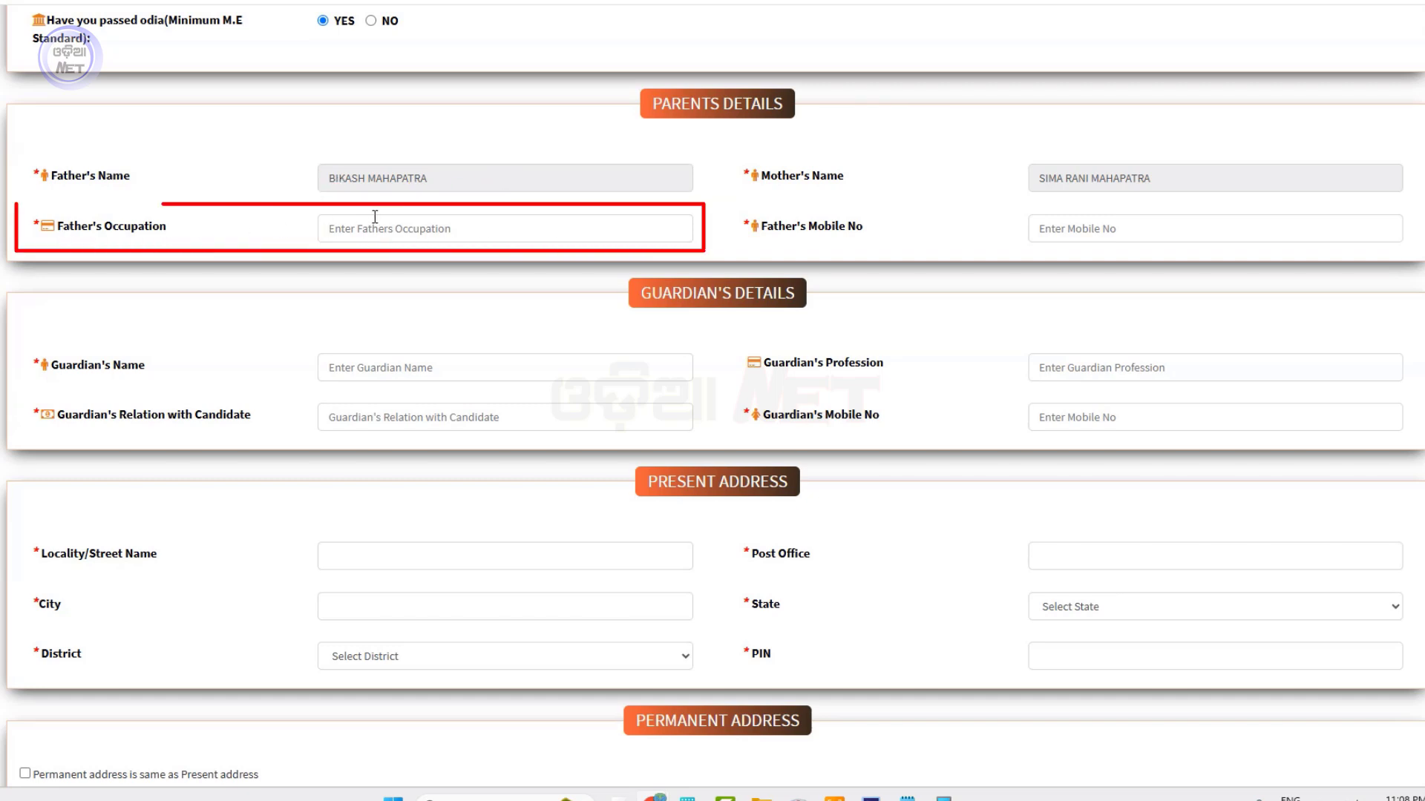
# Enter FARMER as the father's occupation and fill in the father's mobile number
pyautogui.click(401, 228)
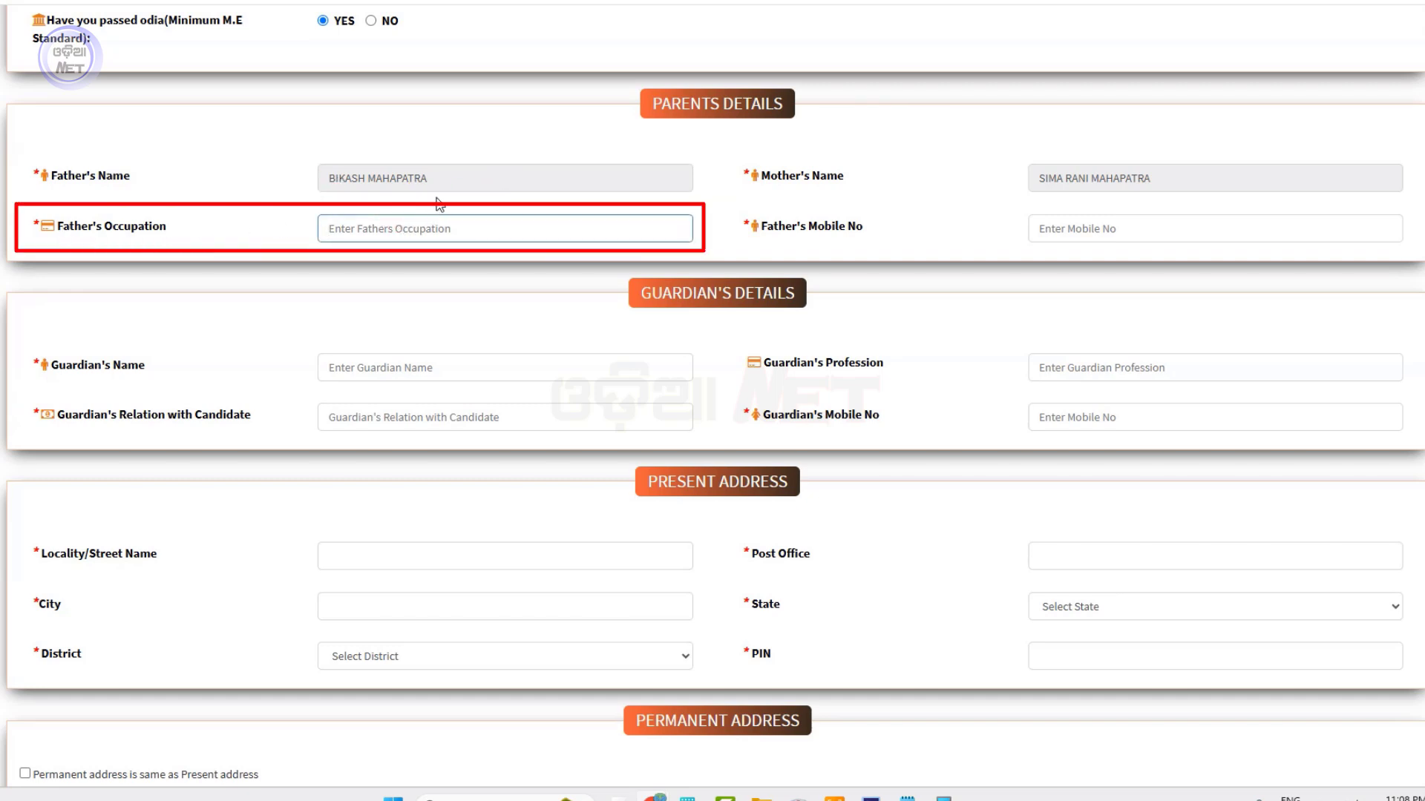
pyautogui.write('FARMER')
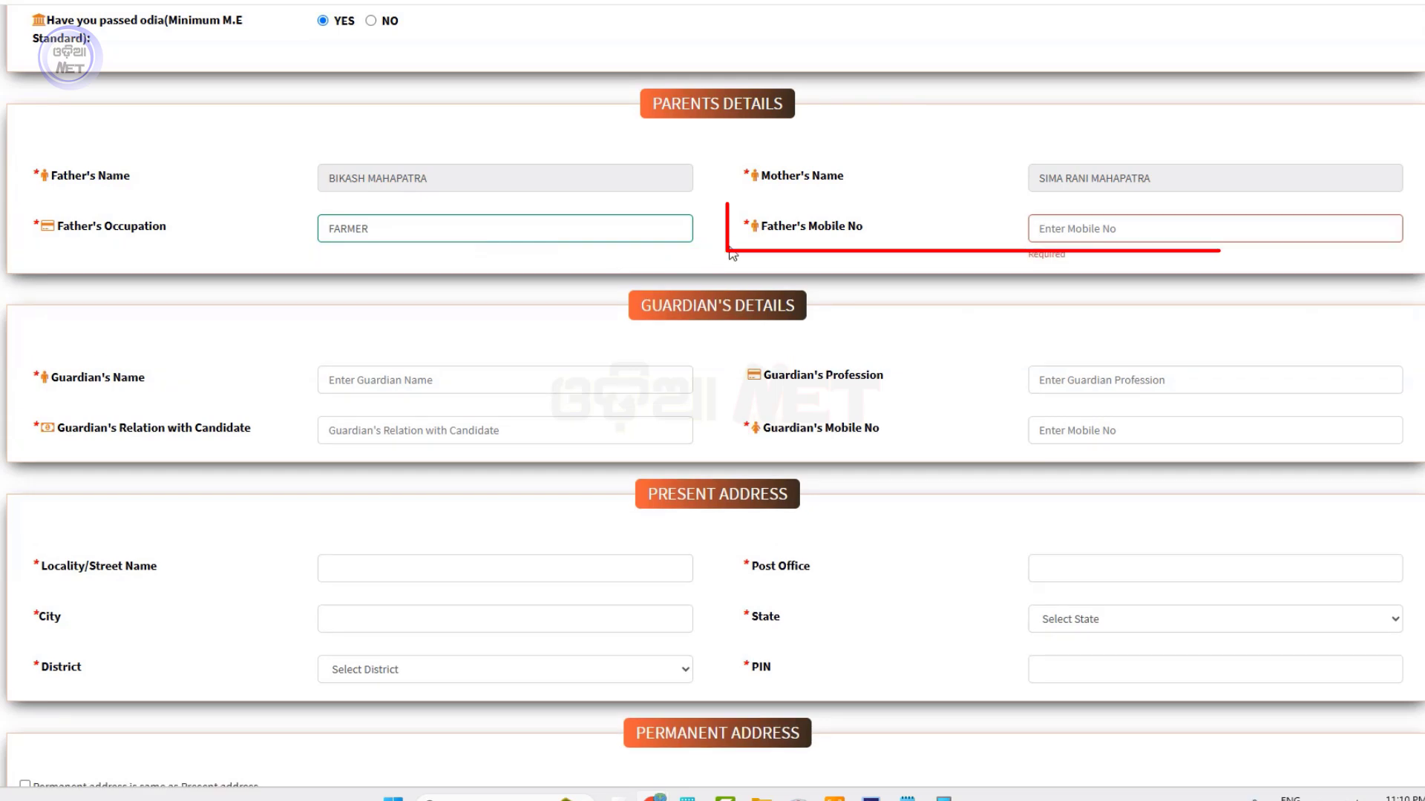
pyautogui.click(1135, 231)
pyautogui.write('89')
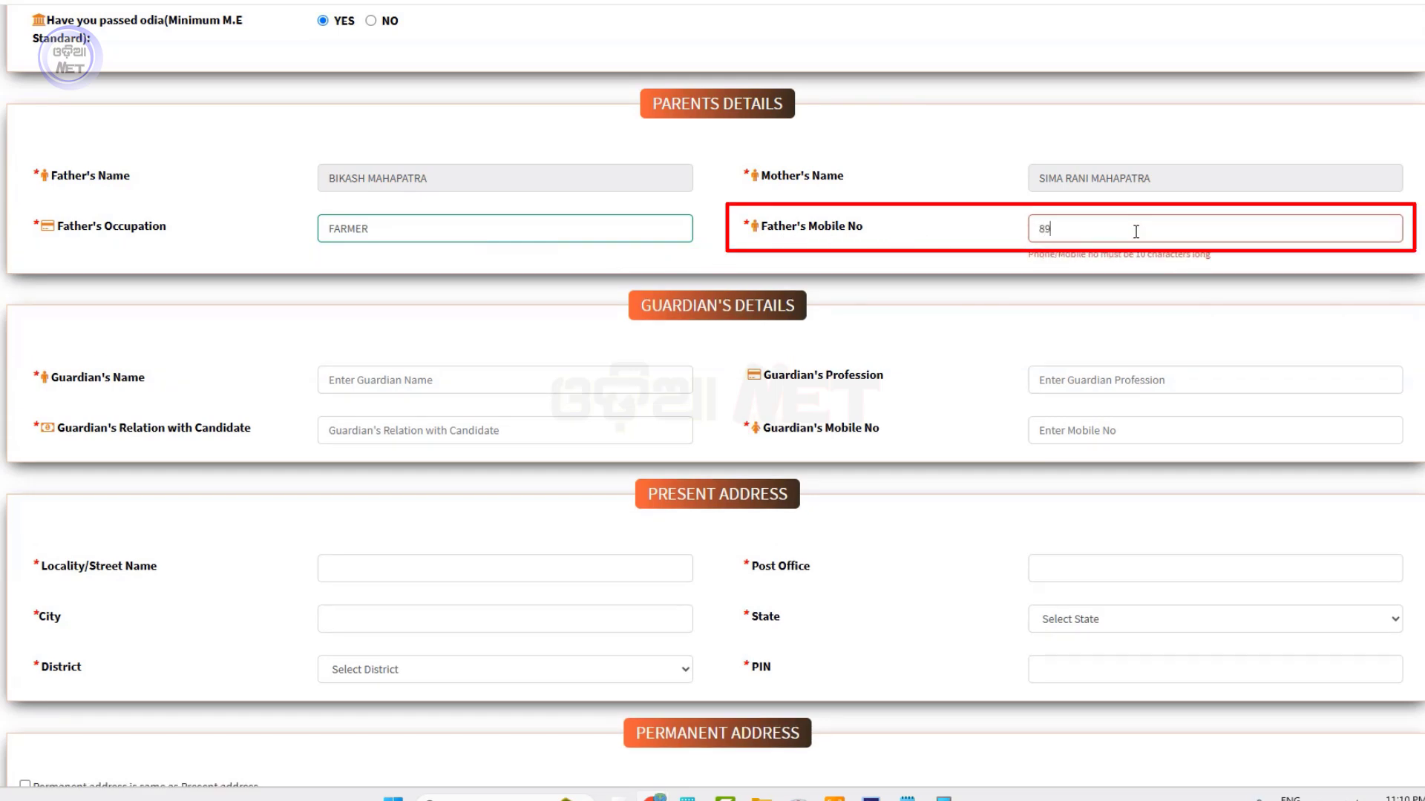
pyautogui.write('17??????')
# Fill in the guardian's name, relation FATHER, profession FARMER, and start the guardian's mobile number
pyautogui.press('Tab')
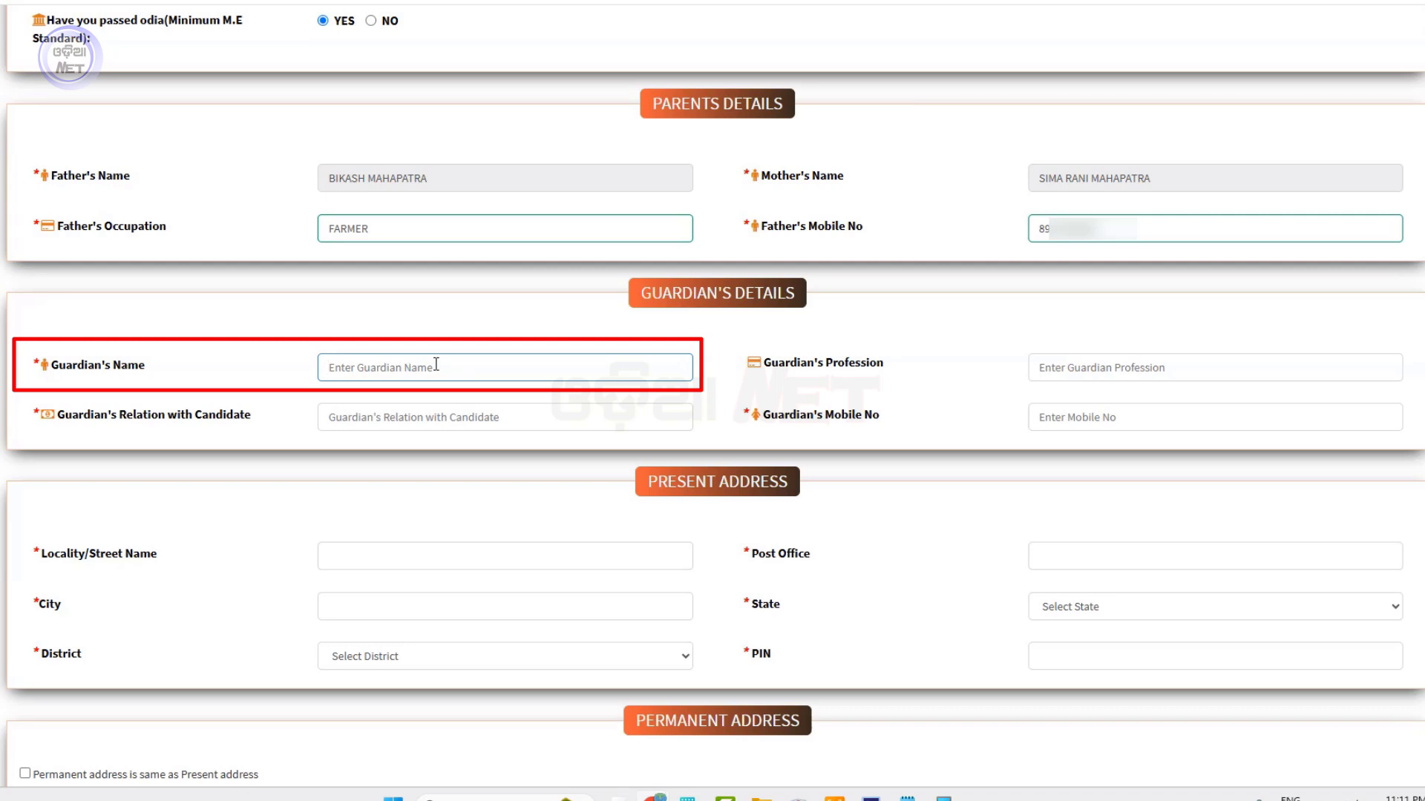
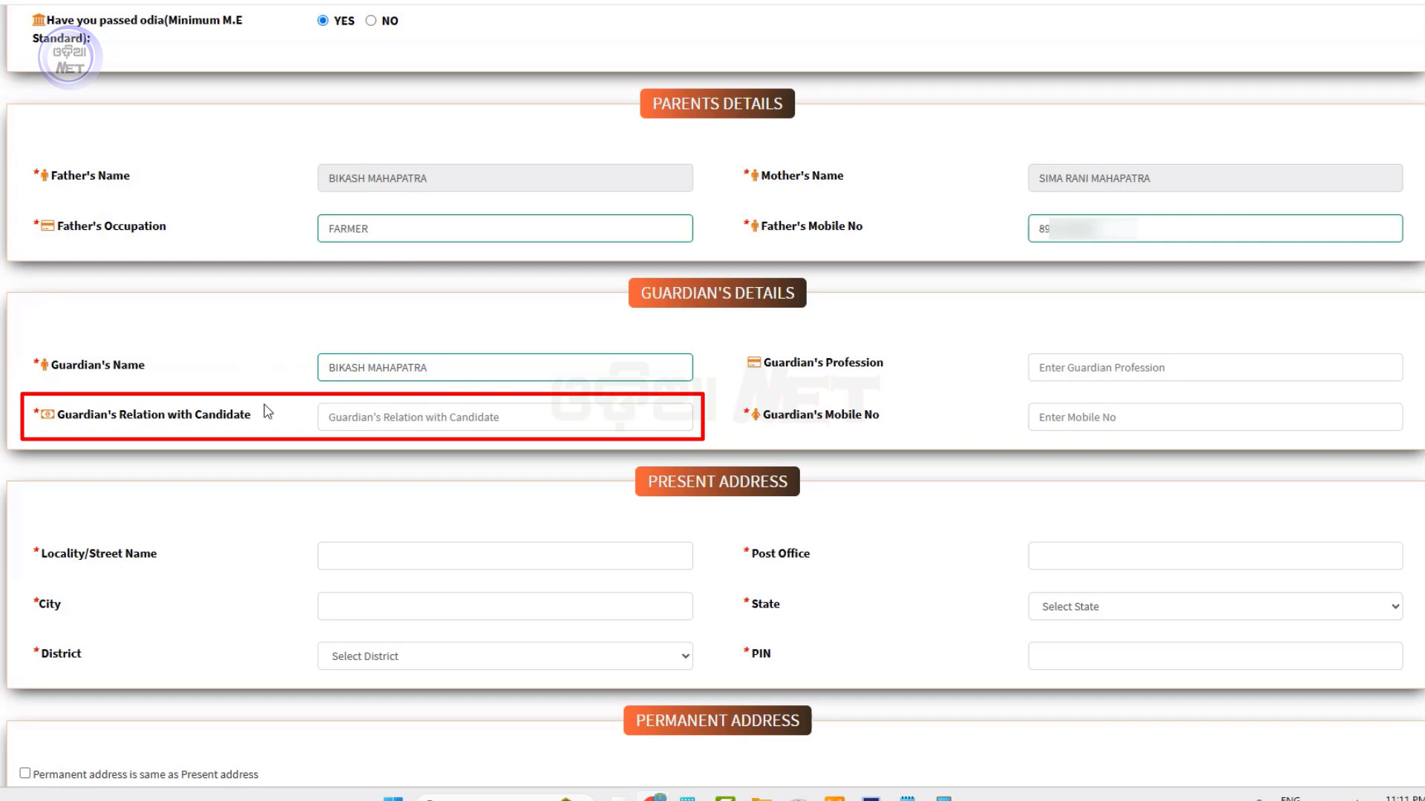
pyautogui.click(399, 415)
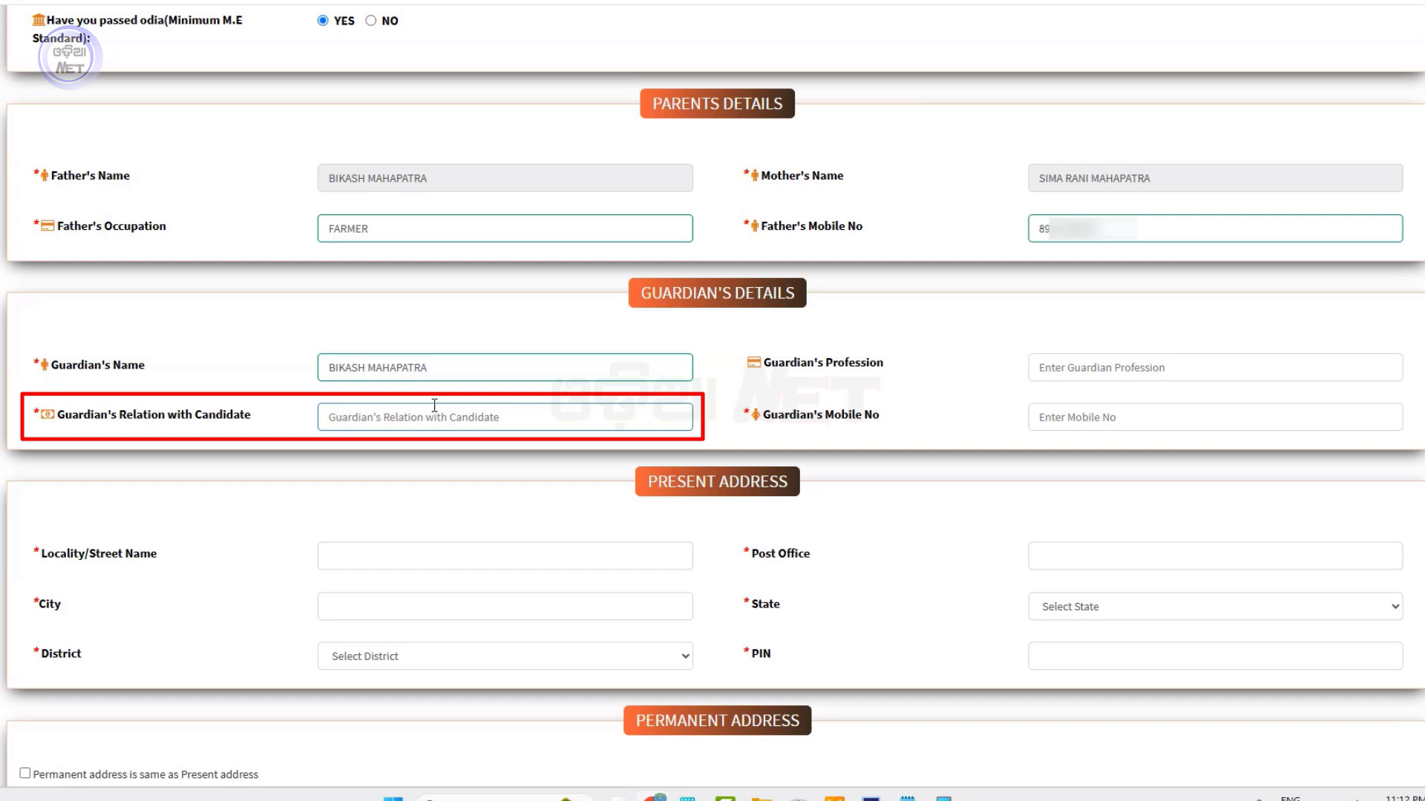
pyautogui.write('FATHER')
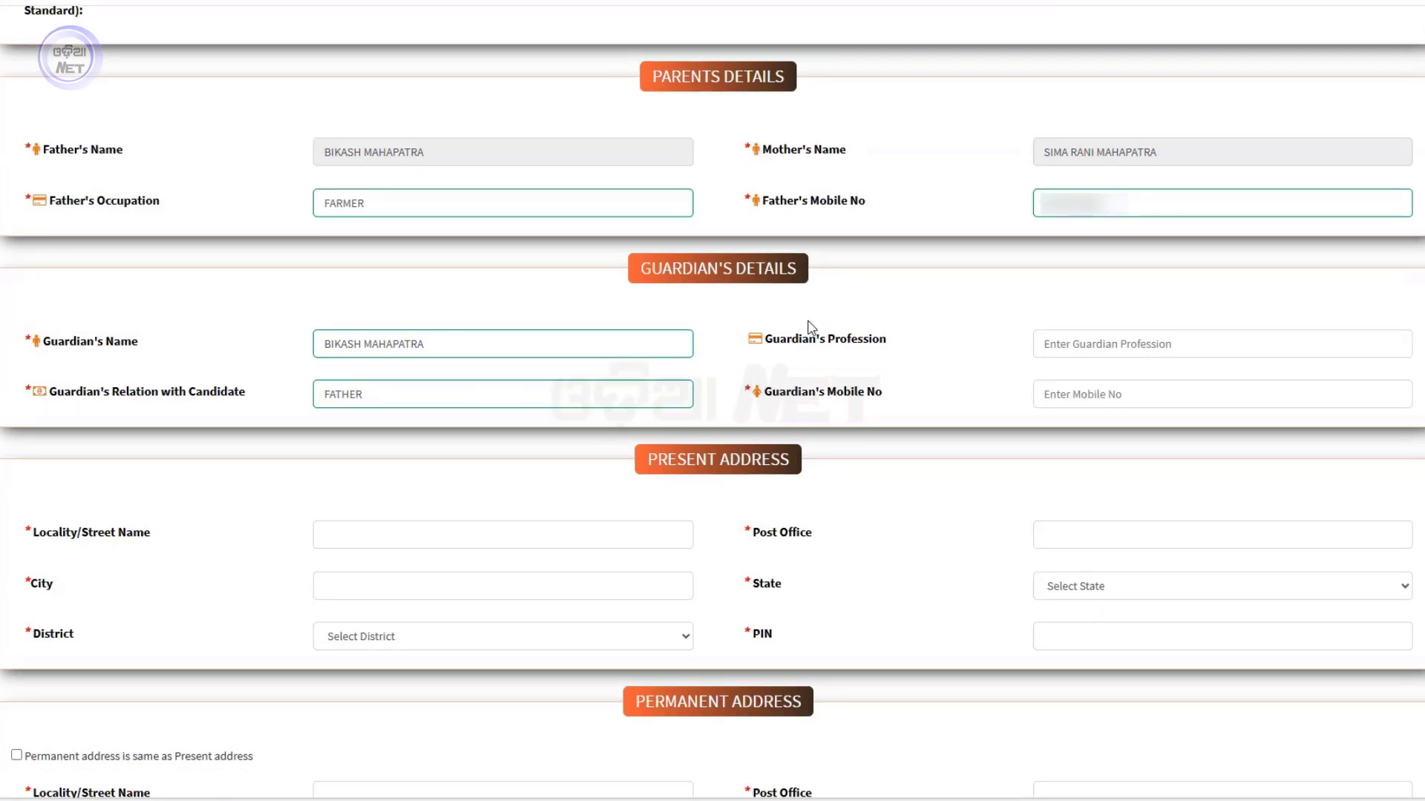
pyautogui.click(1105, 342)
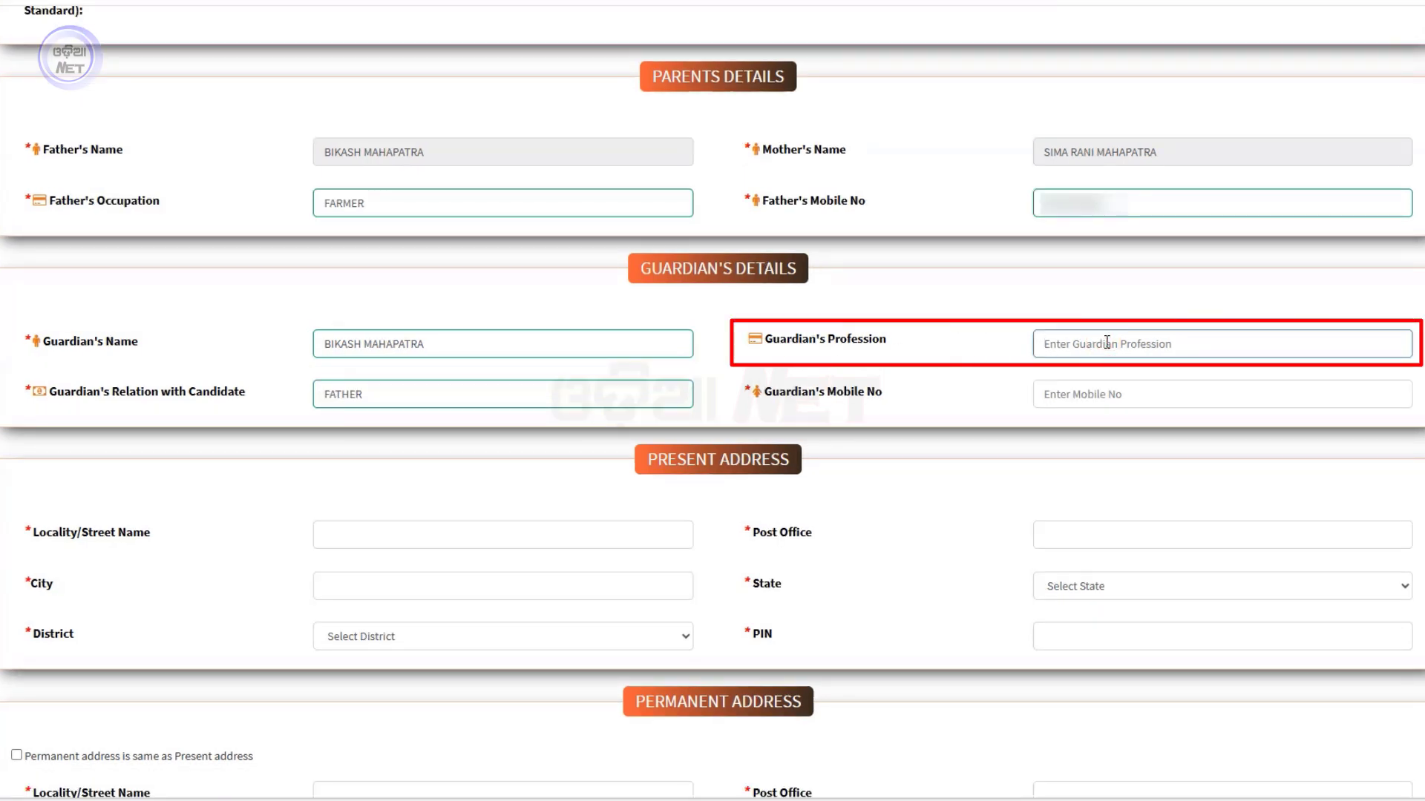
pyautogui.write('F')
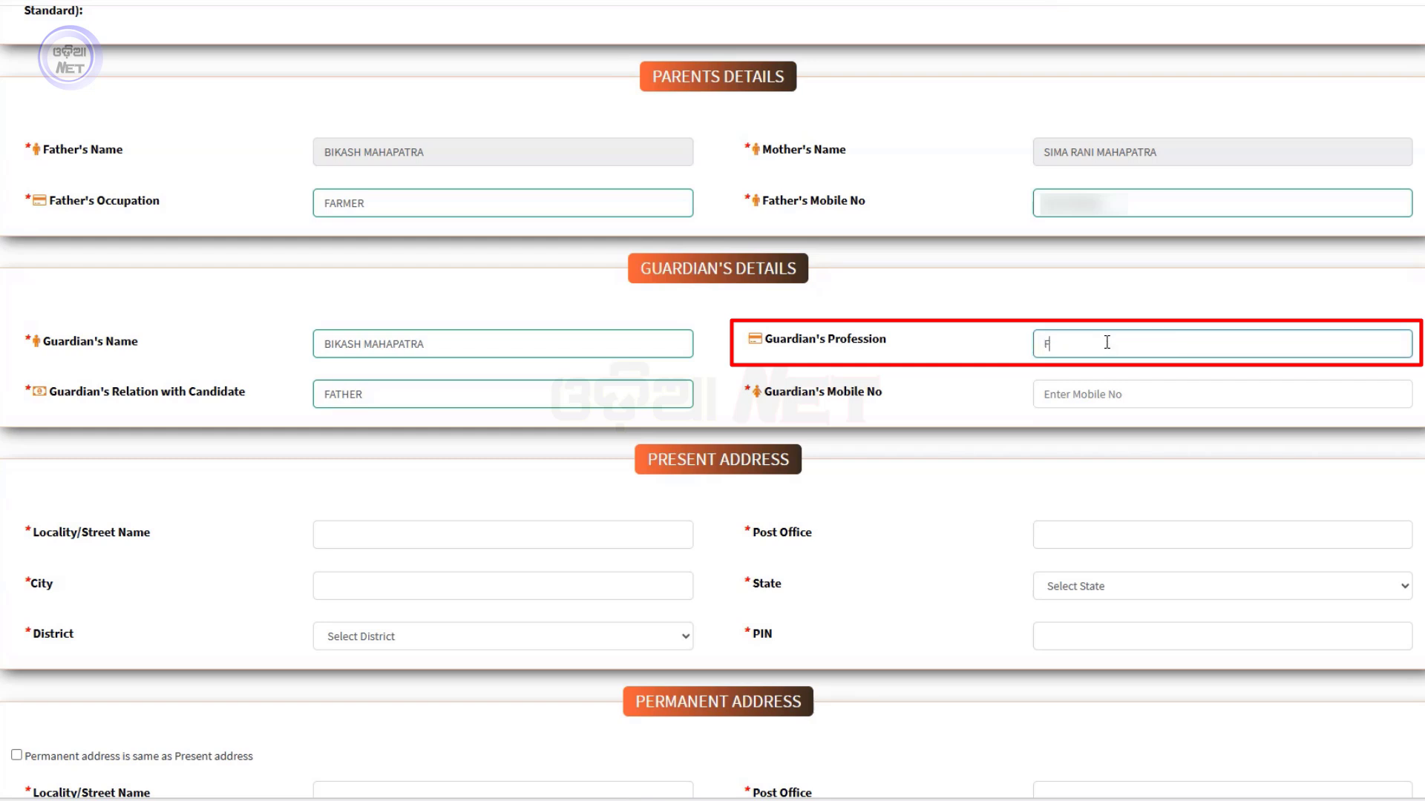
pyautogui.write('ARMER')
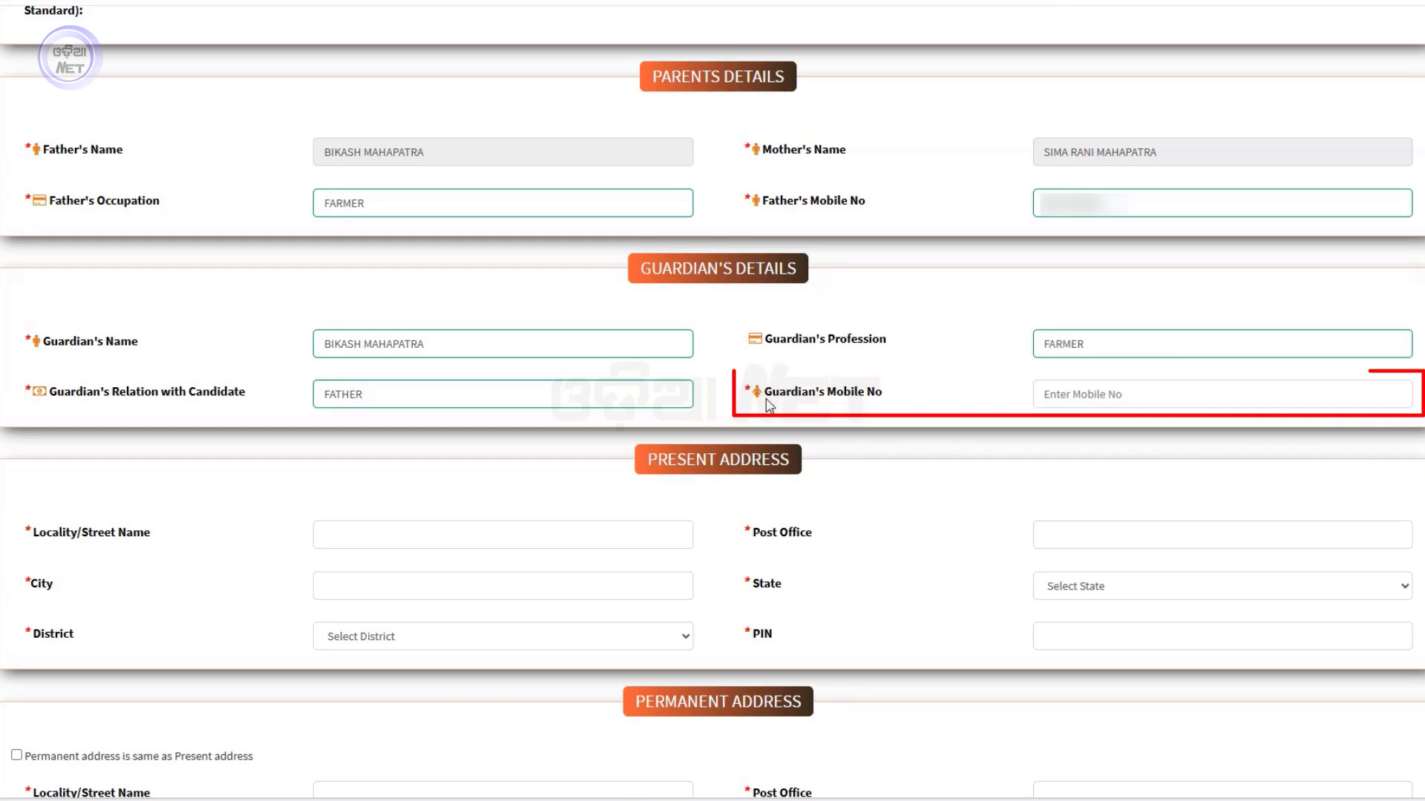
pyautogui.click(1085, 386)
# Finish the guardian's mobile number and enter present-address locality nayapalli, with post office and city JALESHWAR
pyautogui.write('8')
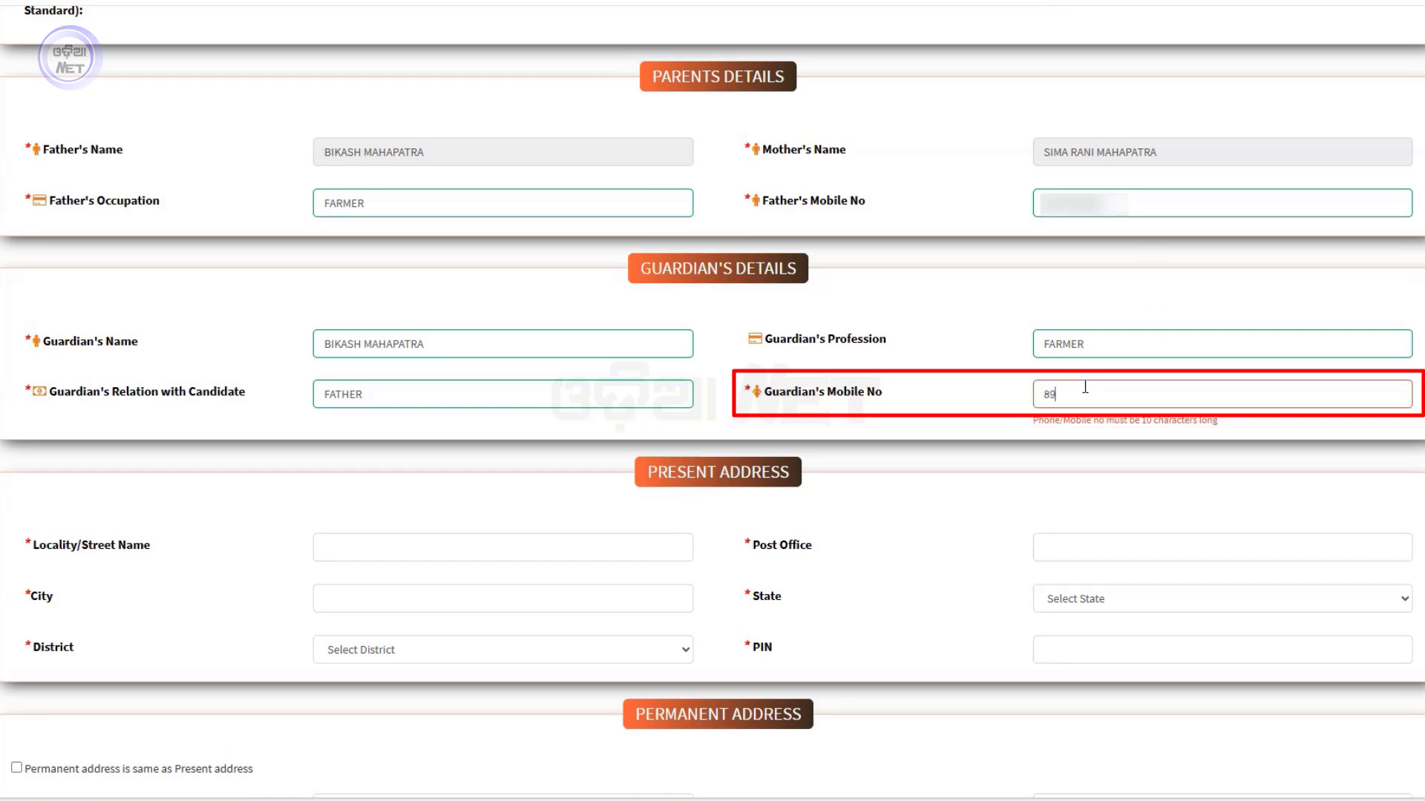
pyautogui.write('9')
pyautogui.scroll(-6, 929, 453)
pyautogui.scroll(3, 929, 455)
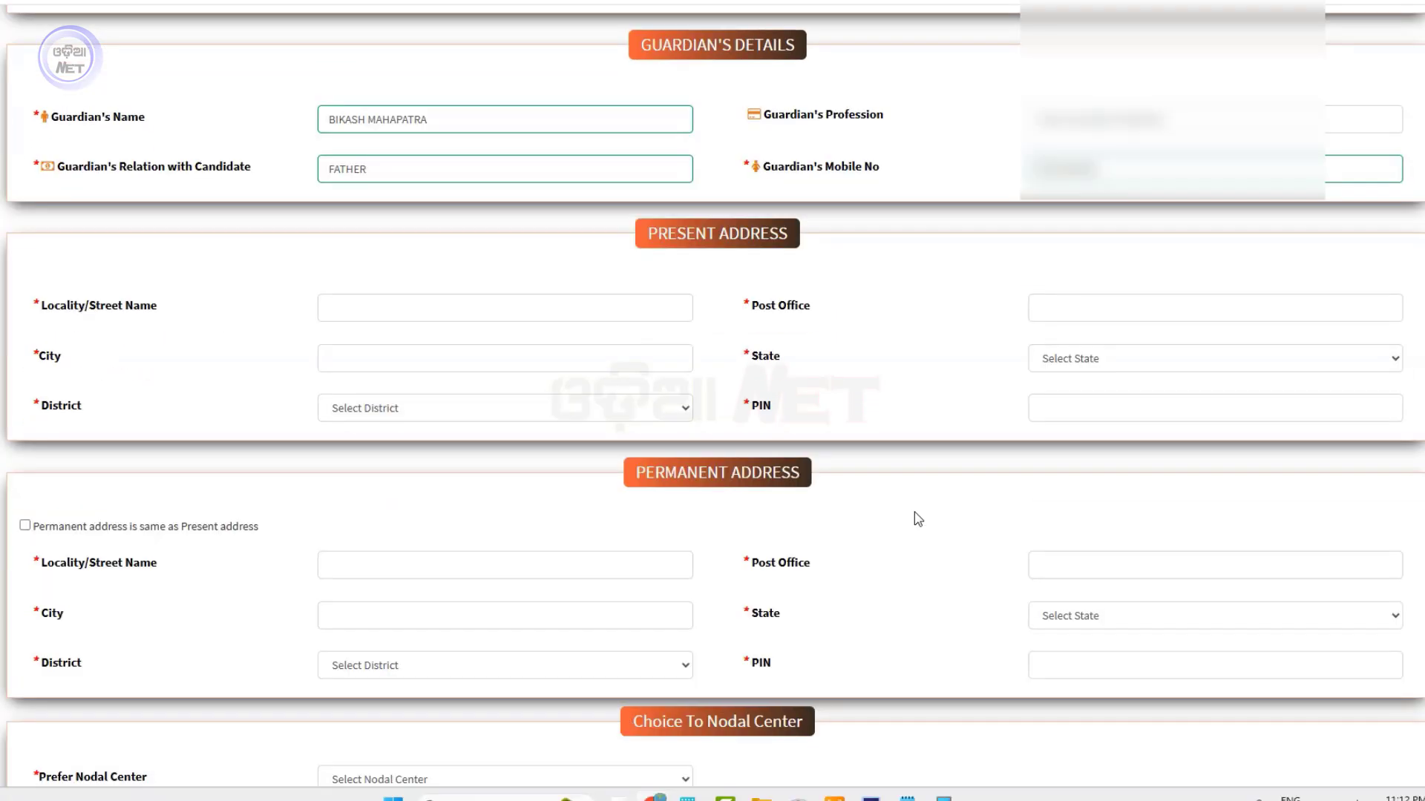
pyautogui.scroll(-1, 918, 520)
pyautogui.click(396, 216)
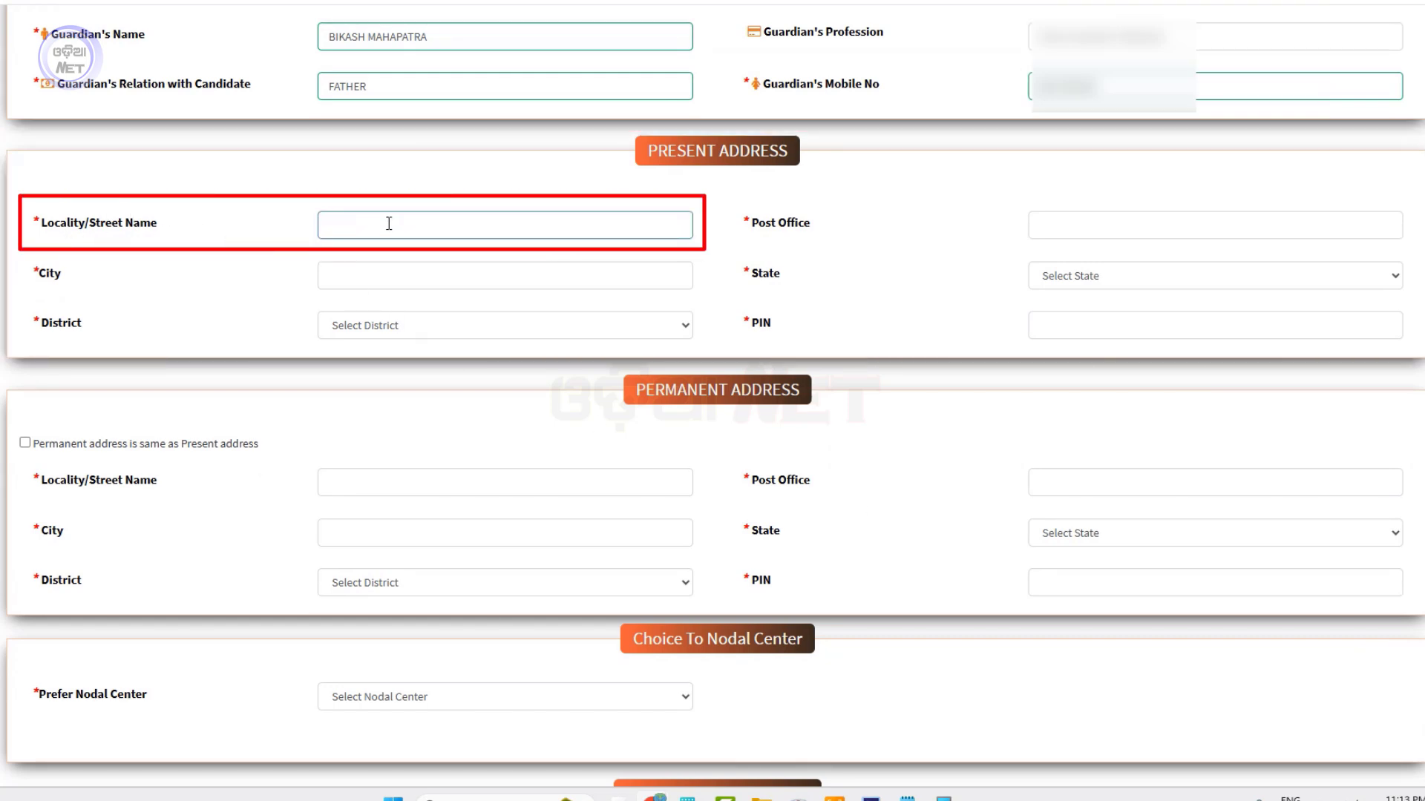
pyautogui.write('nayapalli')
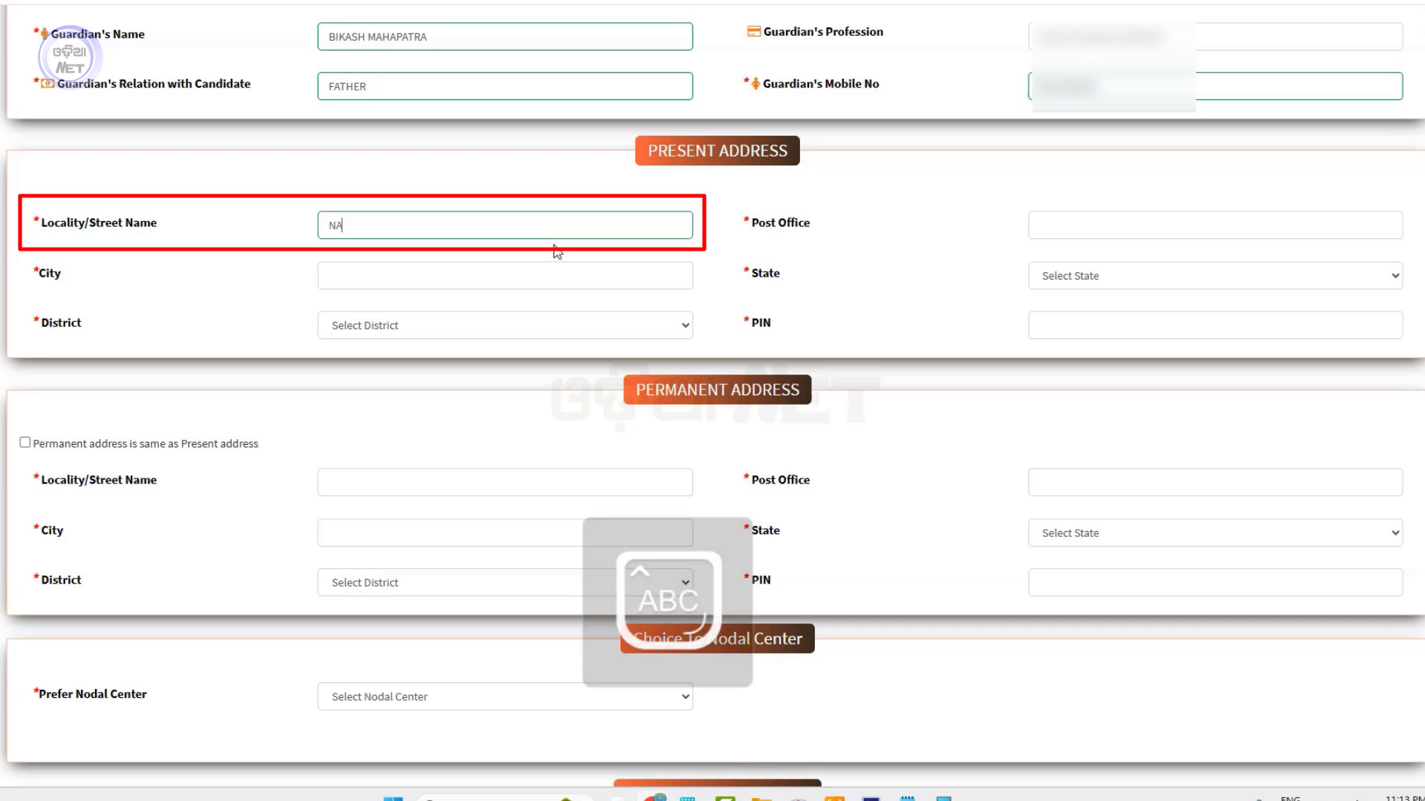
pyautogui.press('Tab')
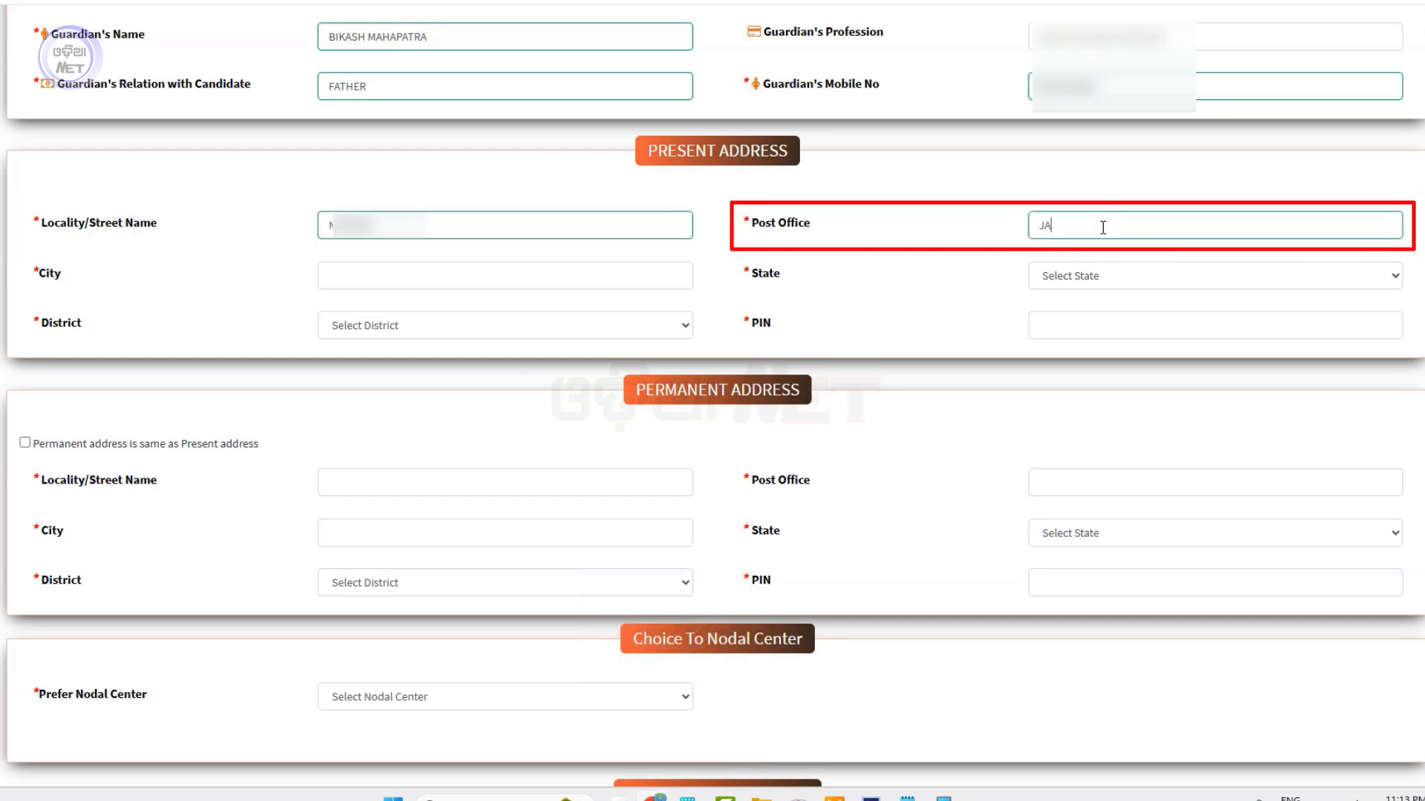
pyautogui.write('JALESHWAR')
pyautogui.press('Tab')
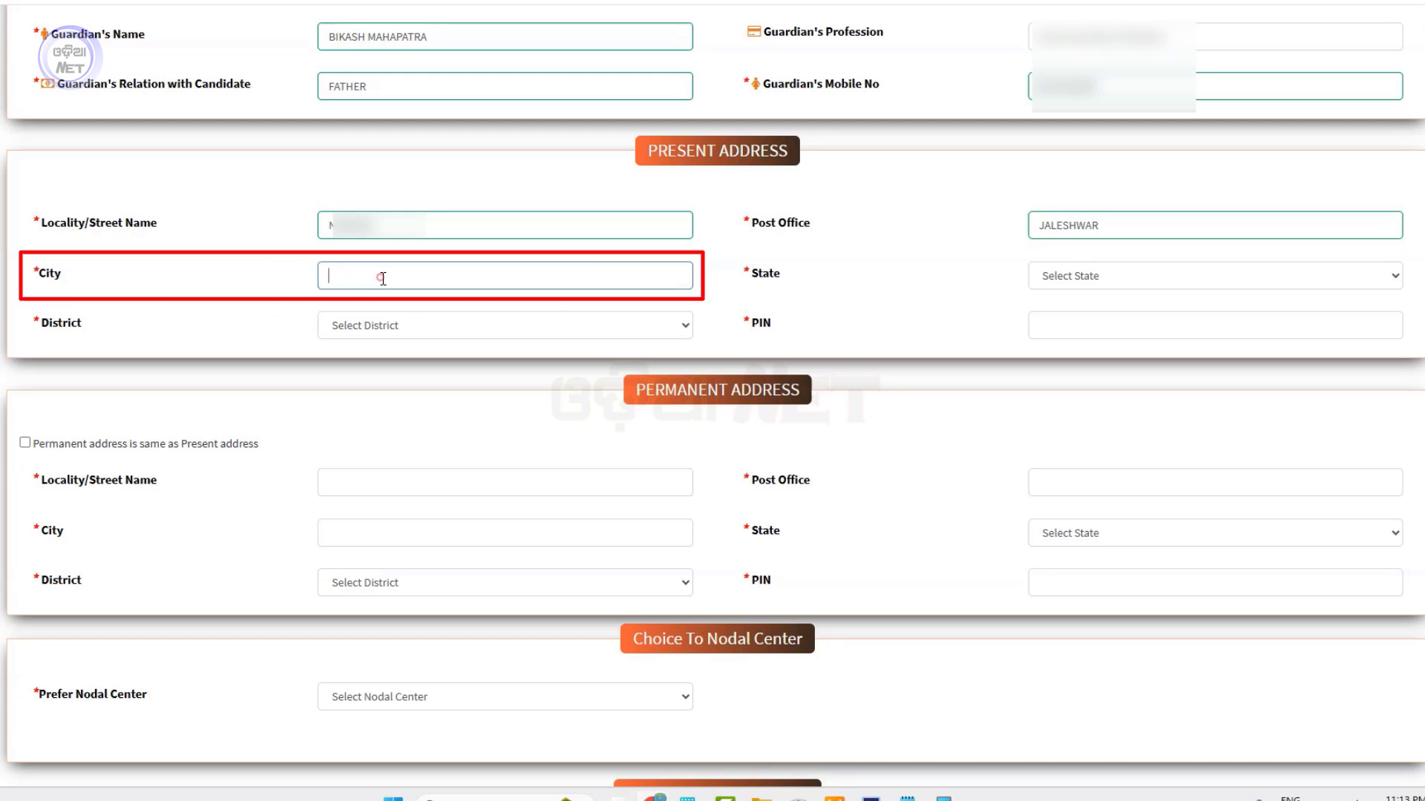
pyautogui.write('JALESHWAR')
# Select state ODISHA and district BALASORE, and enter PIN 756032
pyautogui.click(1081, 276)
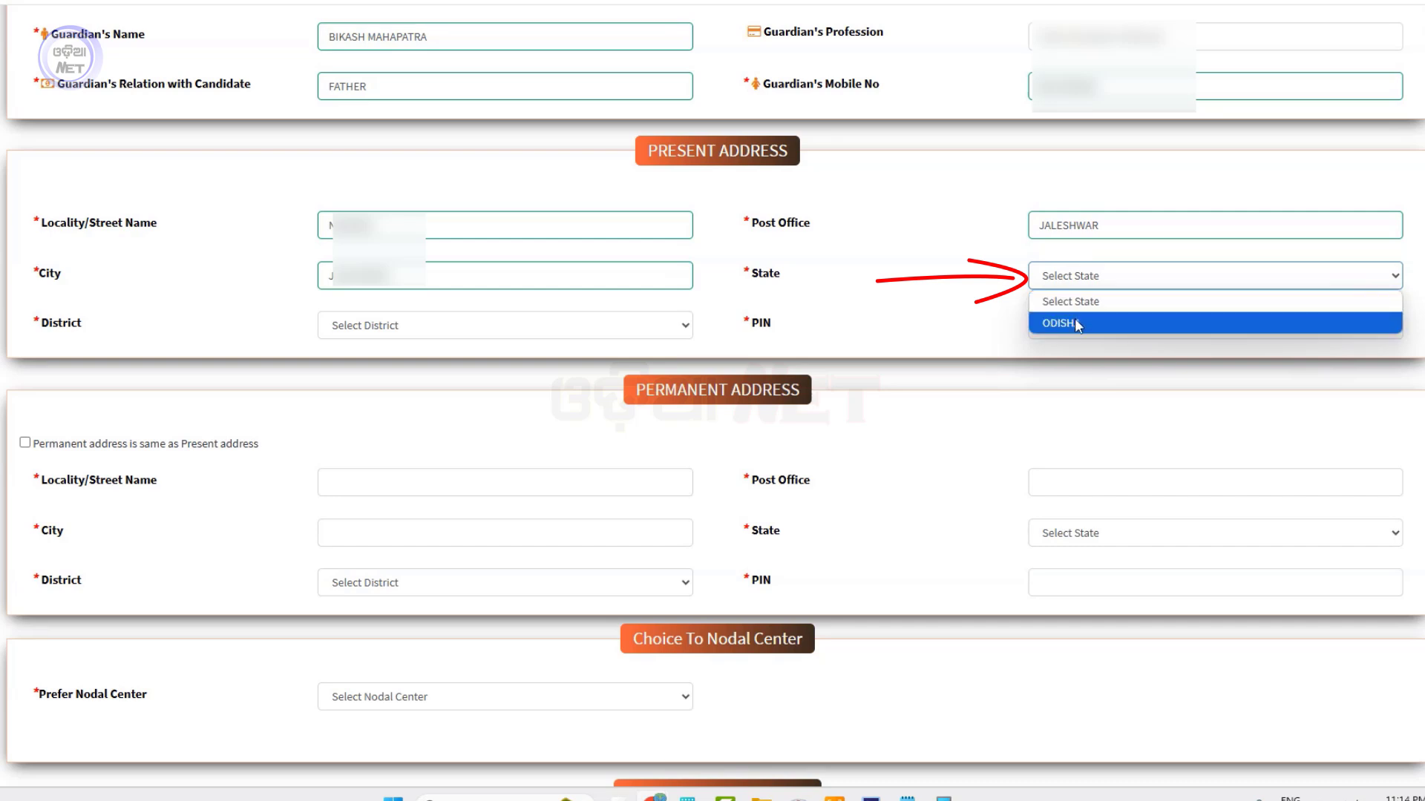
pyautogui.click(1068, 324)
pyautogui.click(400, 327)
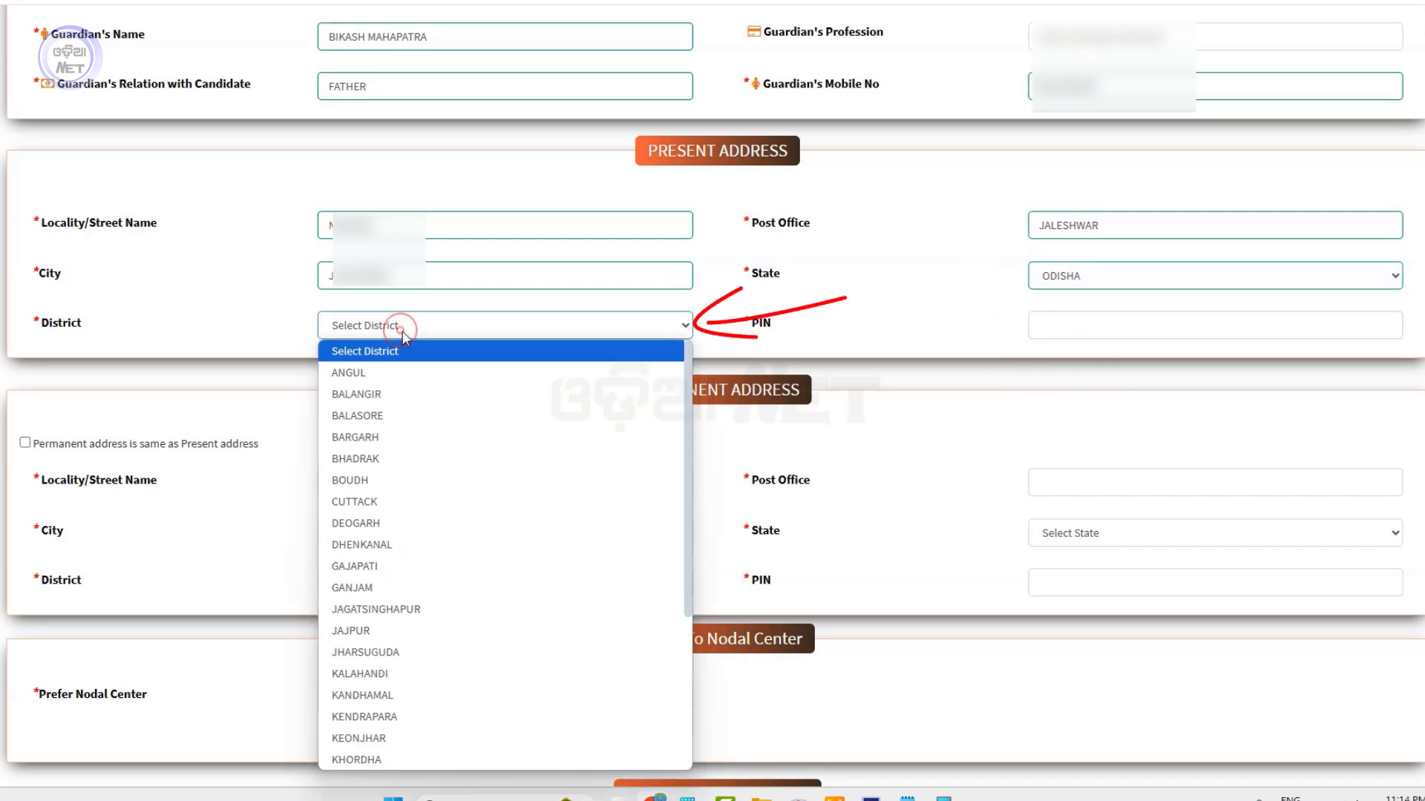
pyautogui.click(428, 413)
pyautogui.press('Tab')
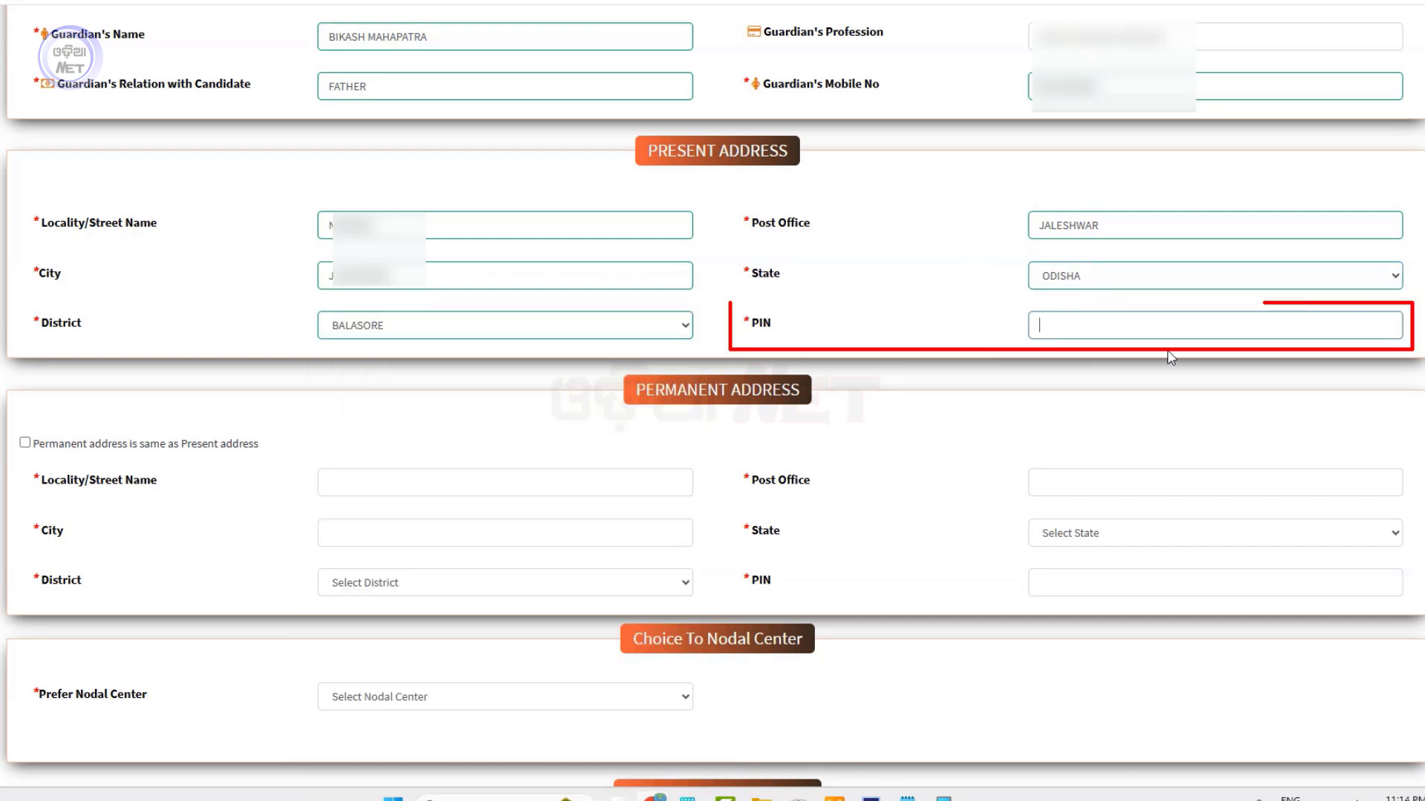
pyautogui.write('756')
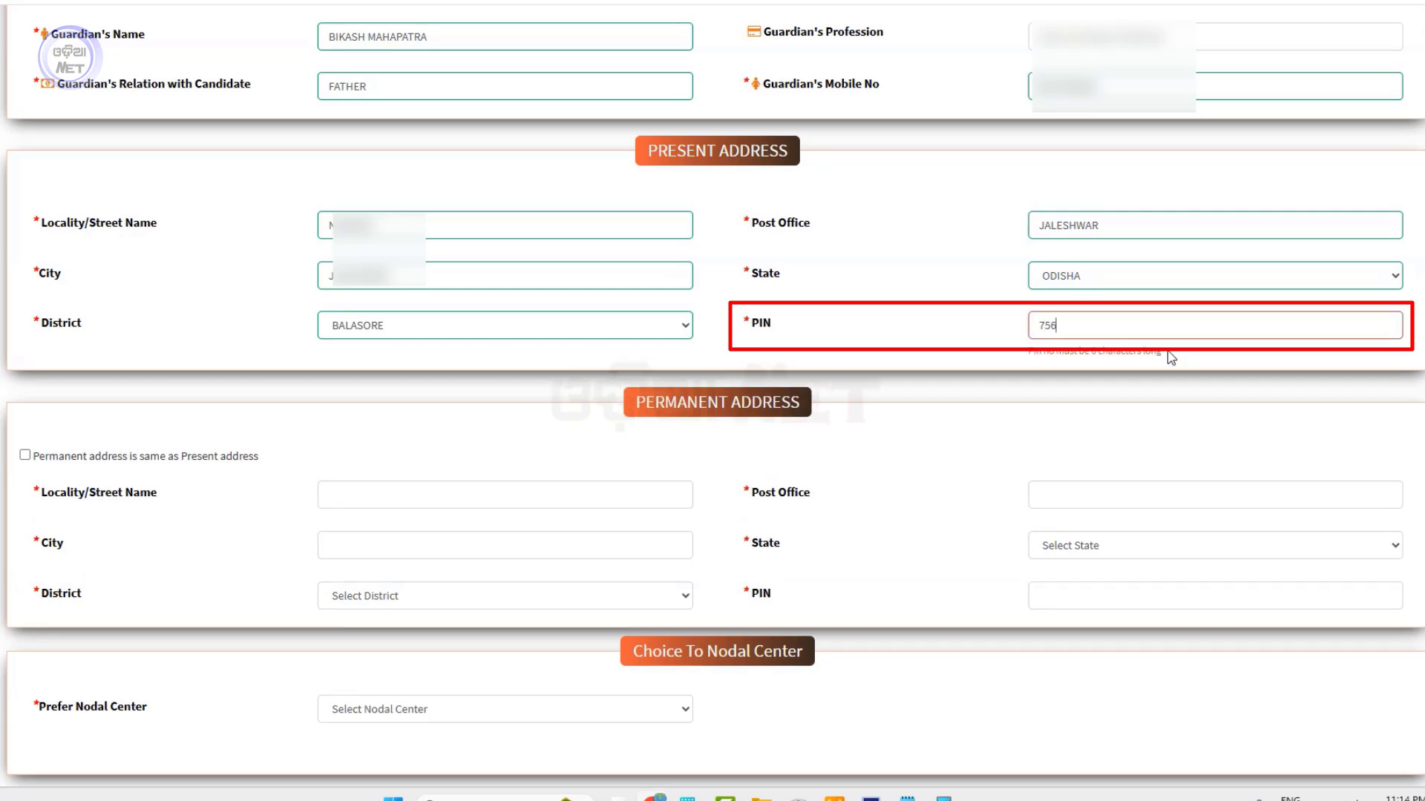
pyautogui.write('032')
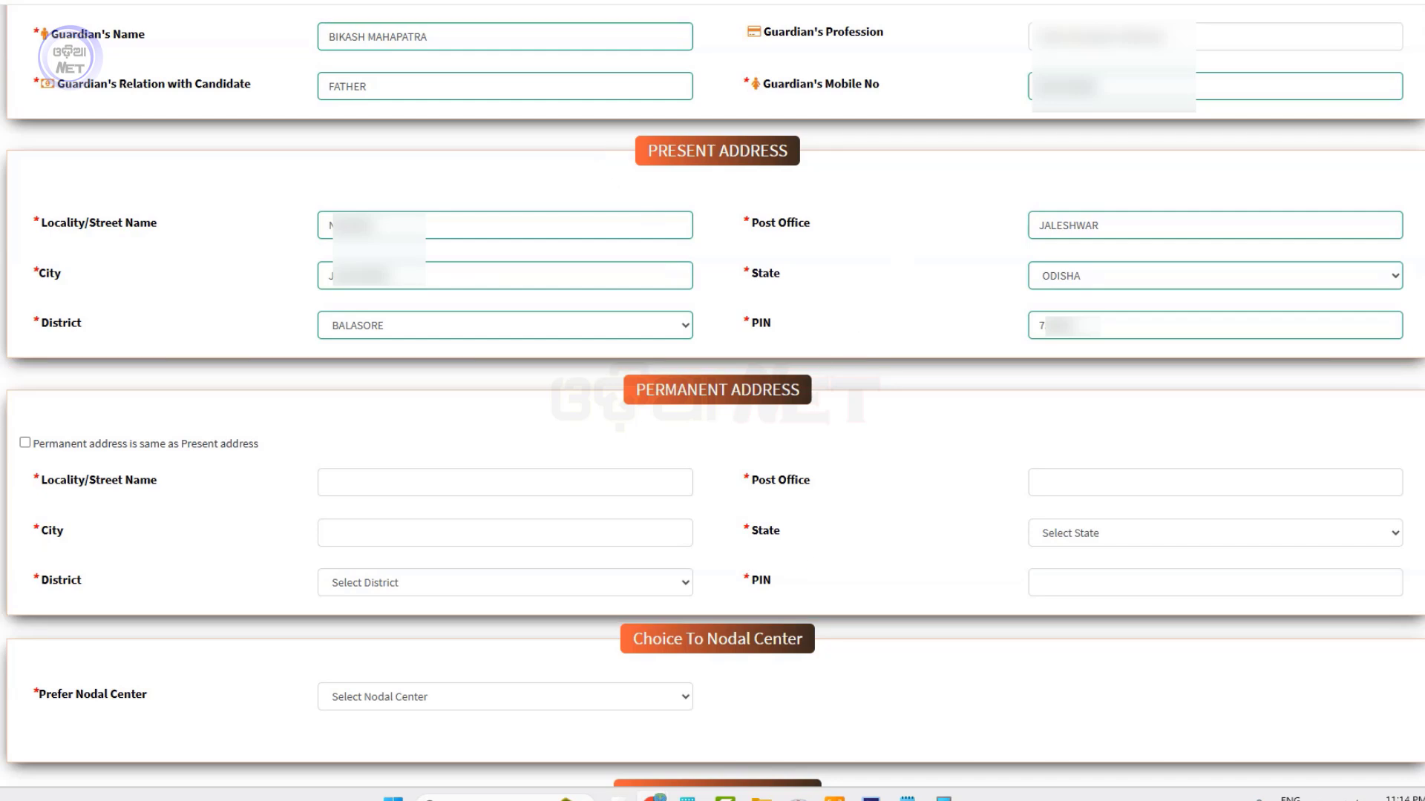
# Tick 'Permanent address is same as Present address' to copy the present address
pyautogui.click(24, 443)
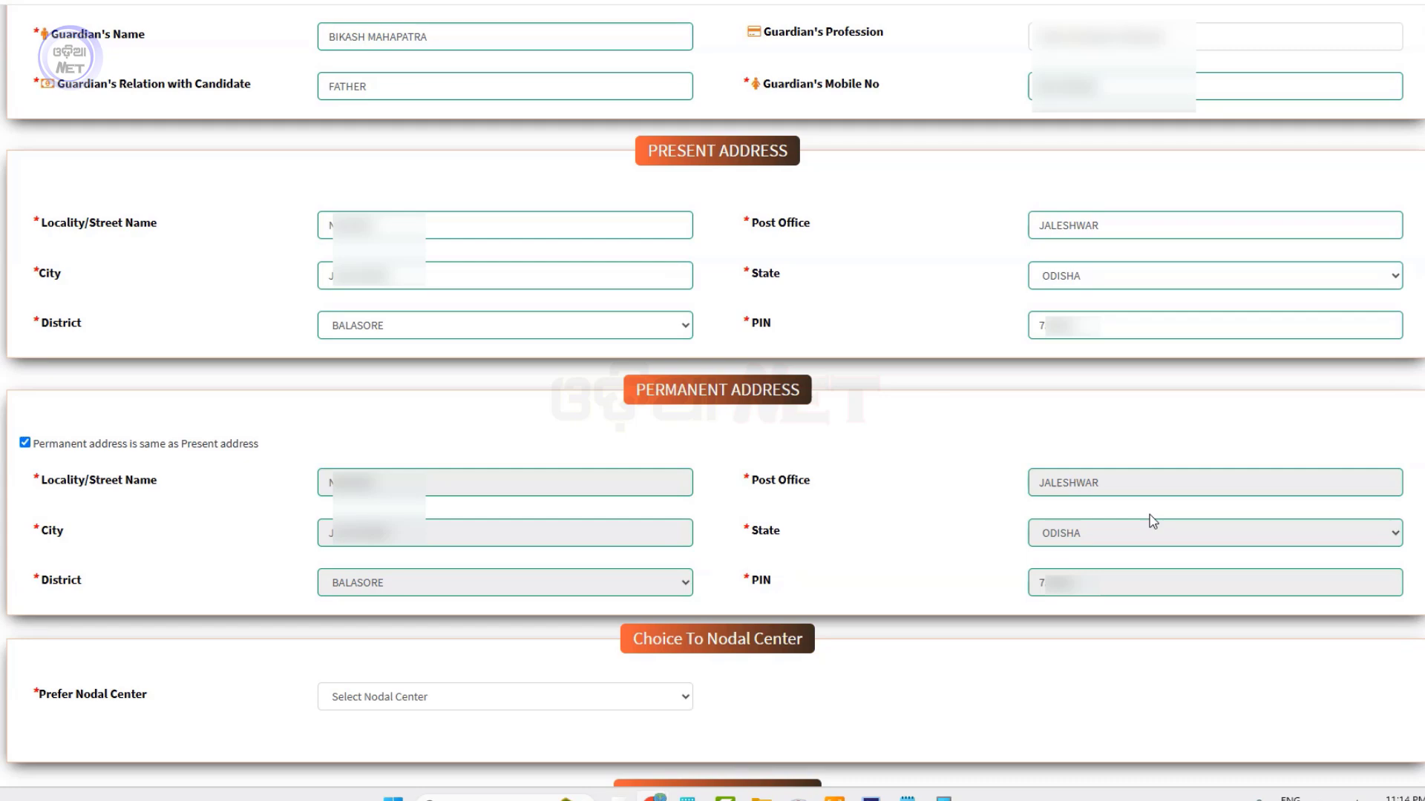
pyautogui.scroll(-5, 994, 616)
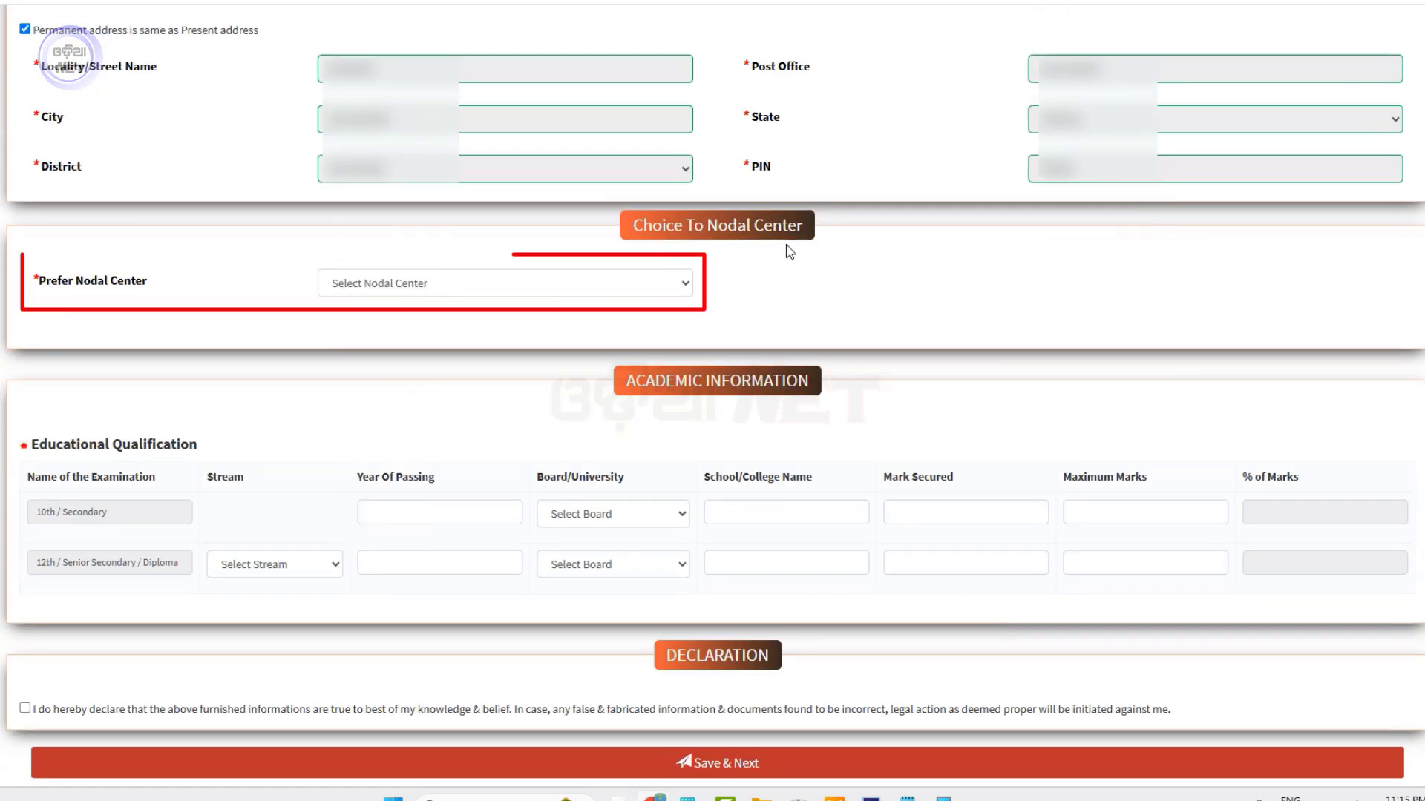
# Choose 'ANM Training Centre, Balasore' from the Prefer Nodal Center dropdown
pyautogui.click(533, 286)
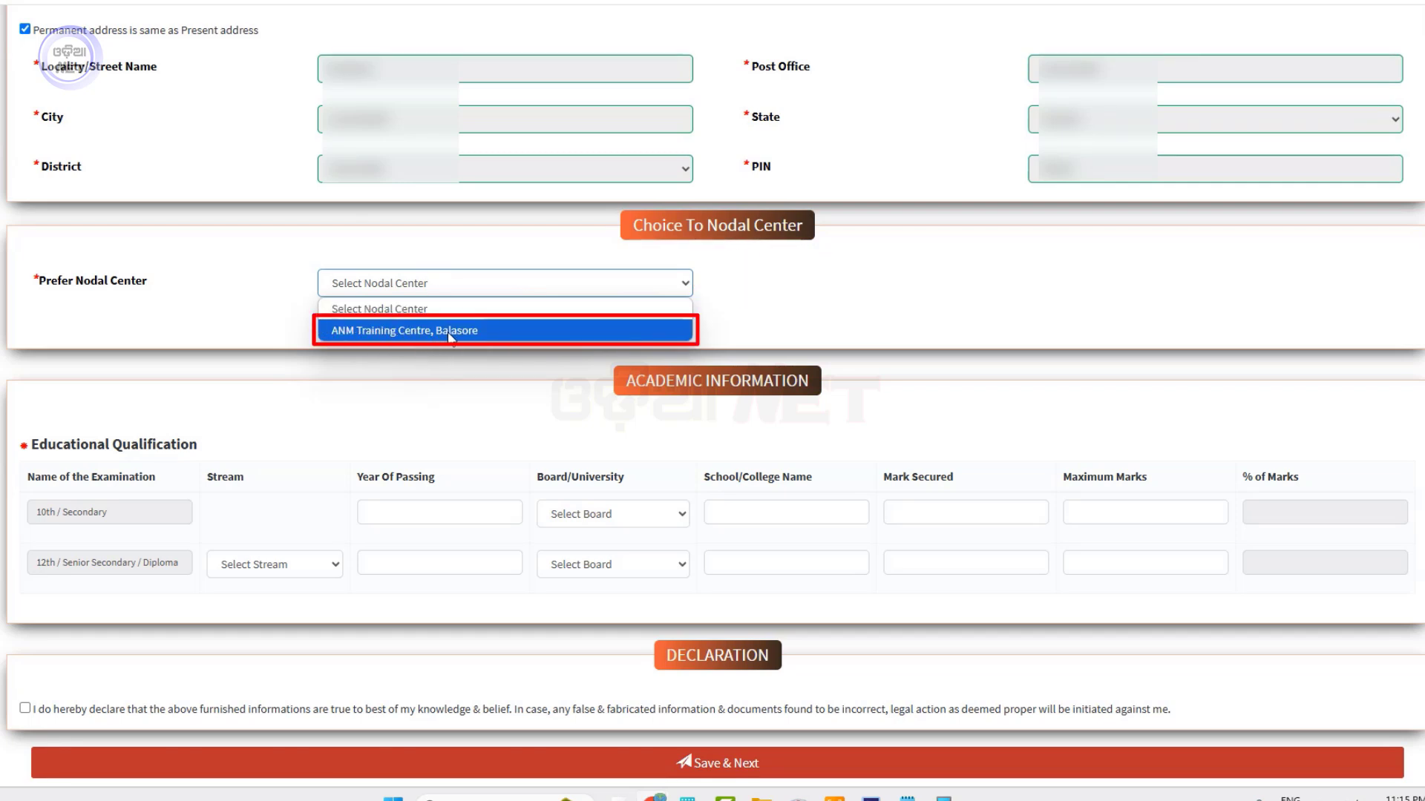
pyautogui.click(468, 331)
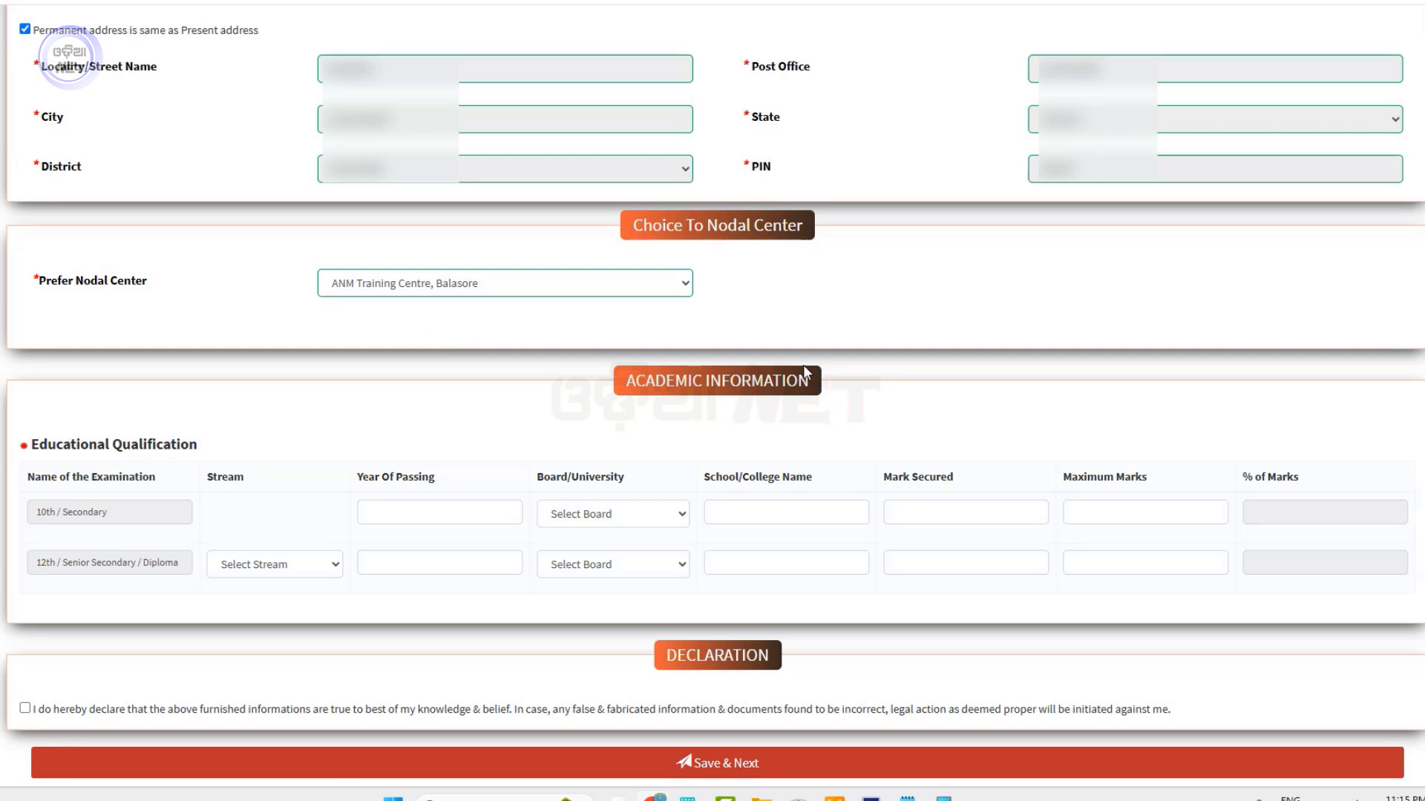
pyautogui.scroll(-2, 805, 371)
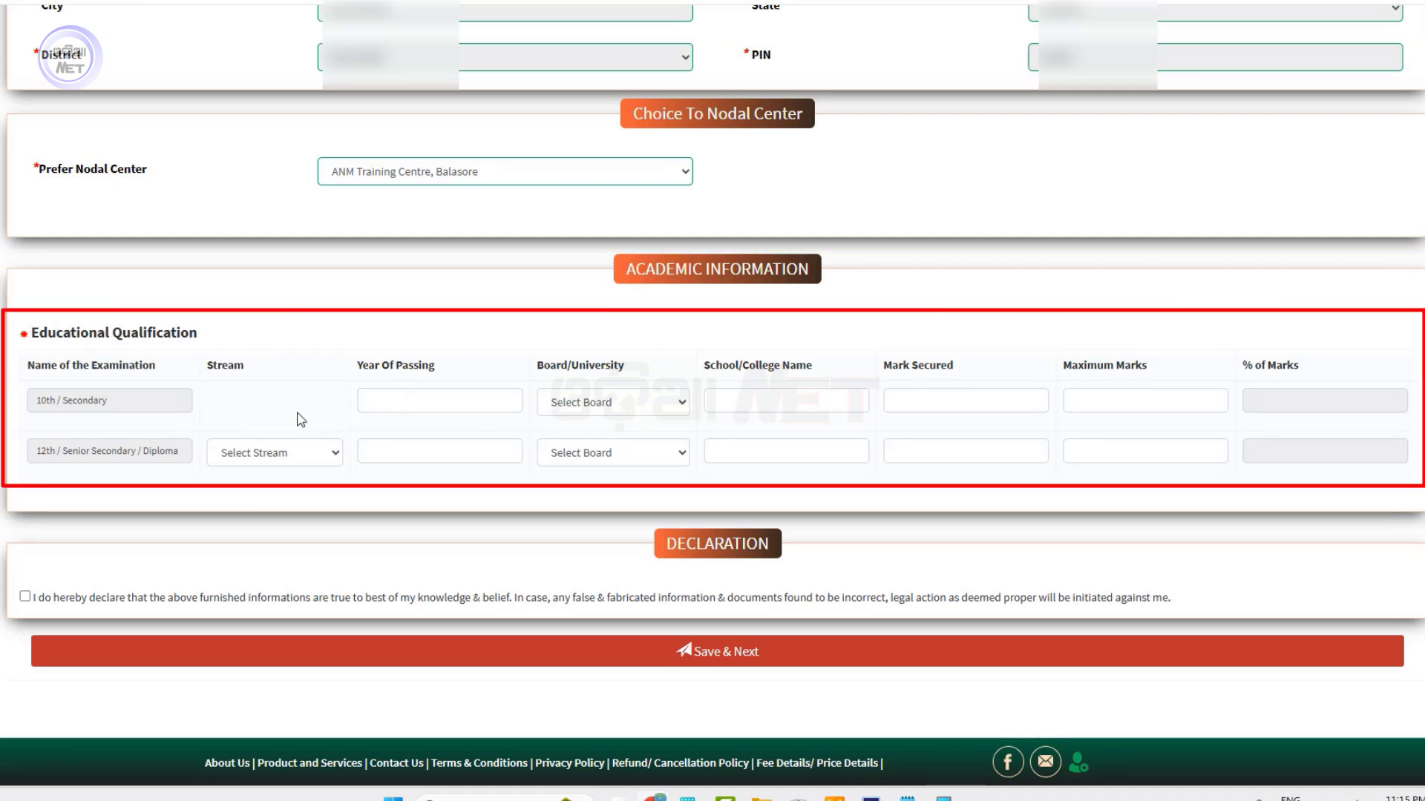
# Fill the 10th row with year 2018, board BSE, TOWN HIGH SCHOOL, and 480 of 600 marks
pyautogui.click(364, 401)
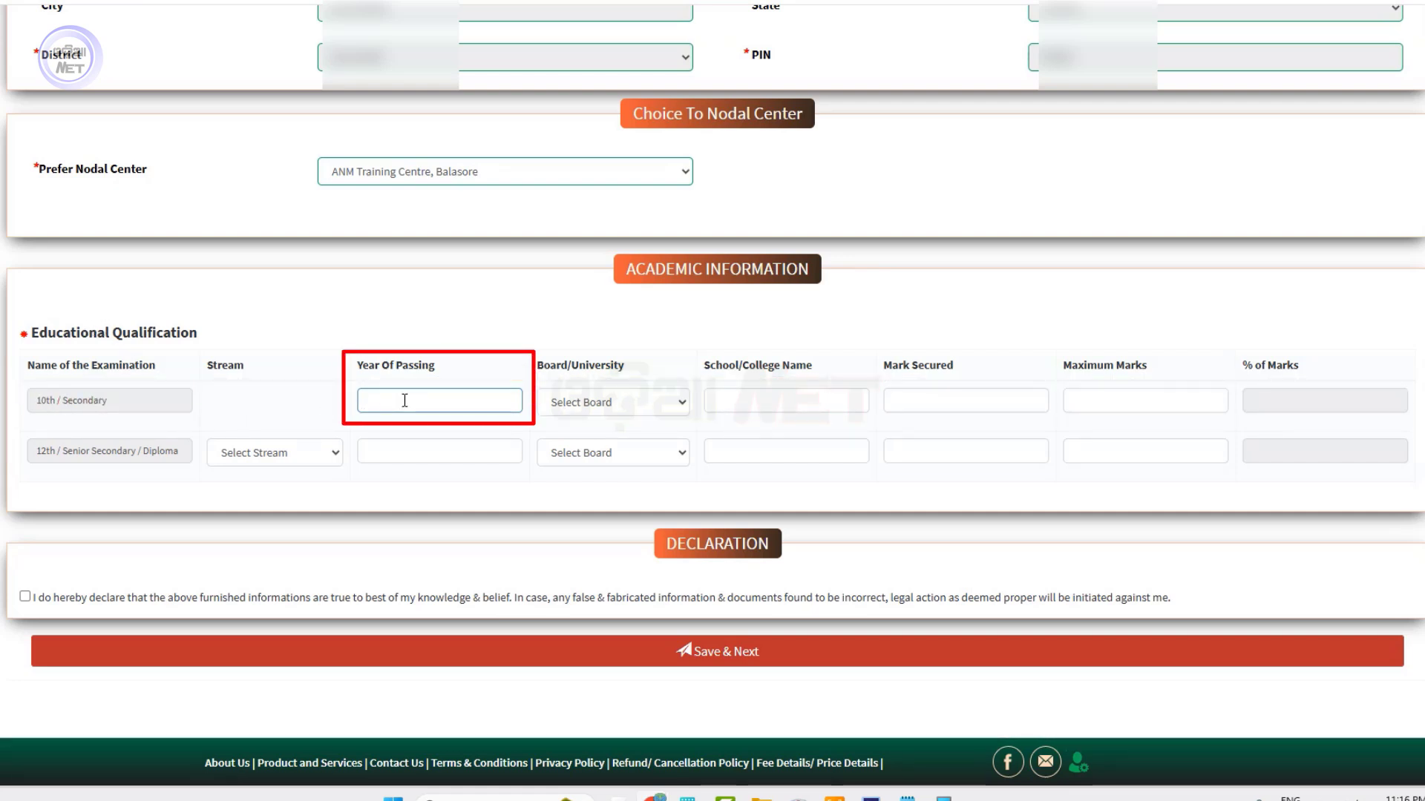
pyautogui.write('201')
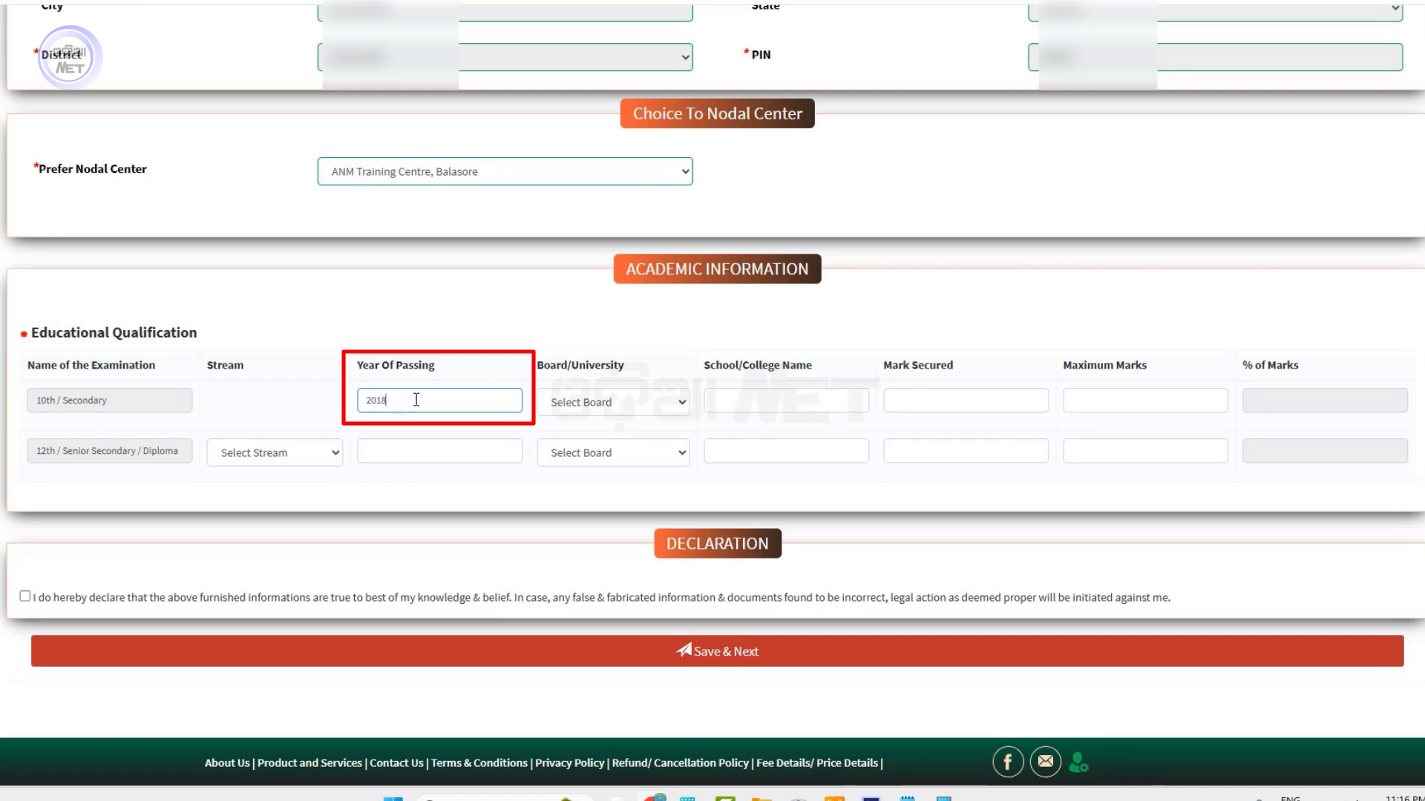
pyautogui.write('8')
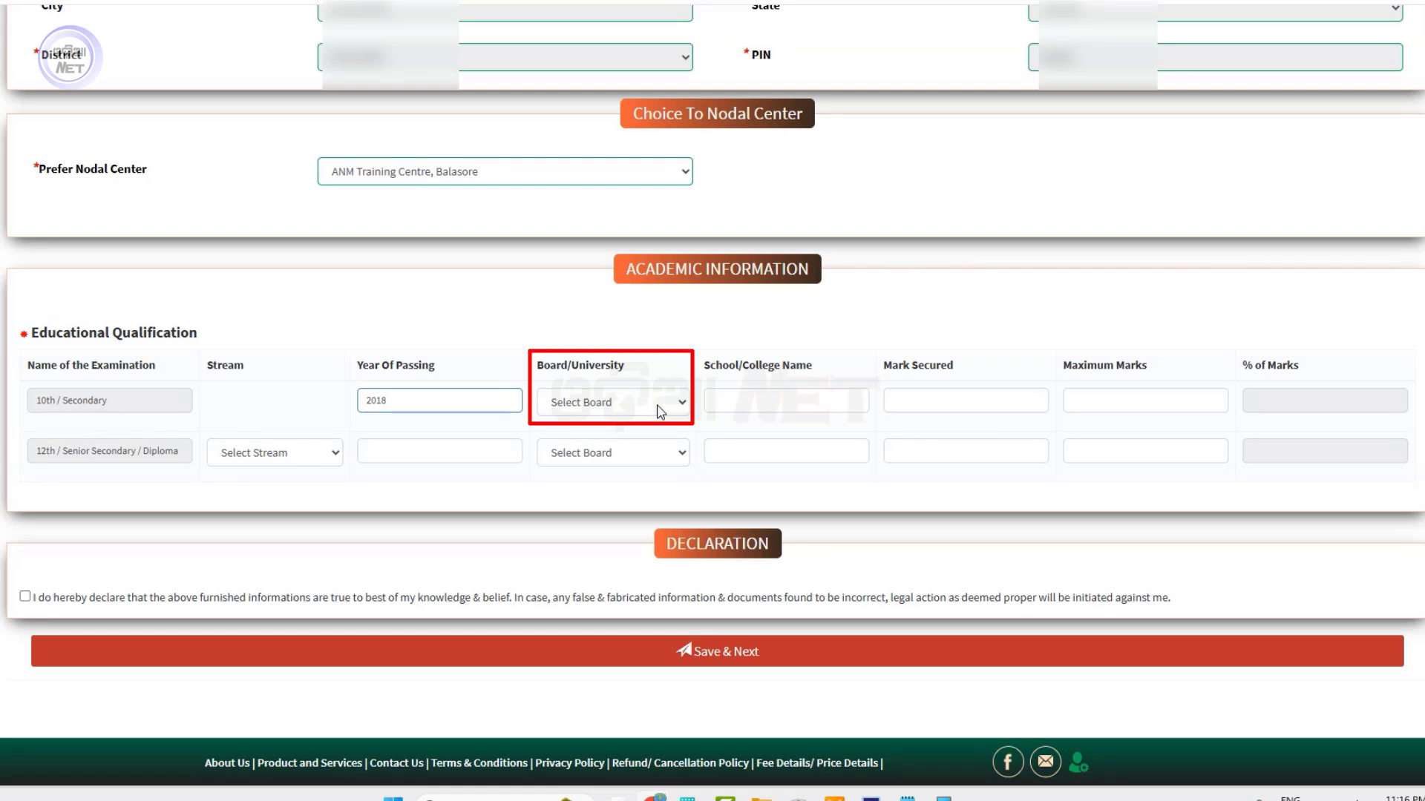
pyautogui.click(659, 405)
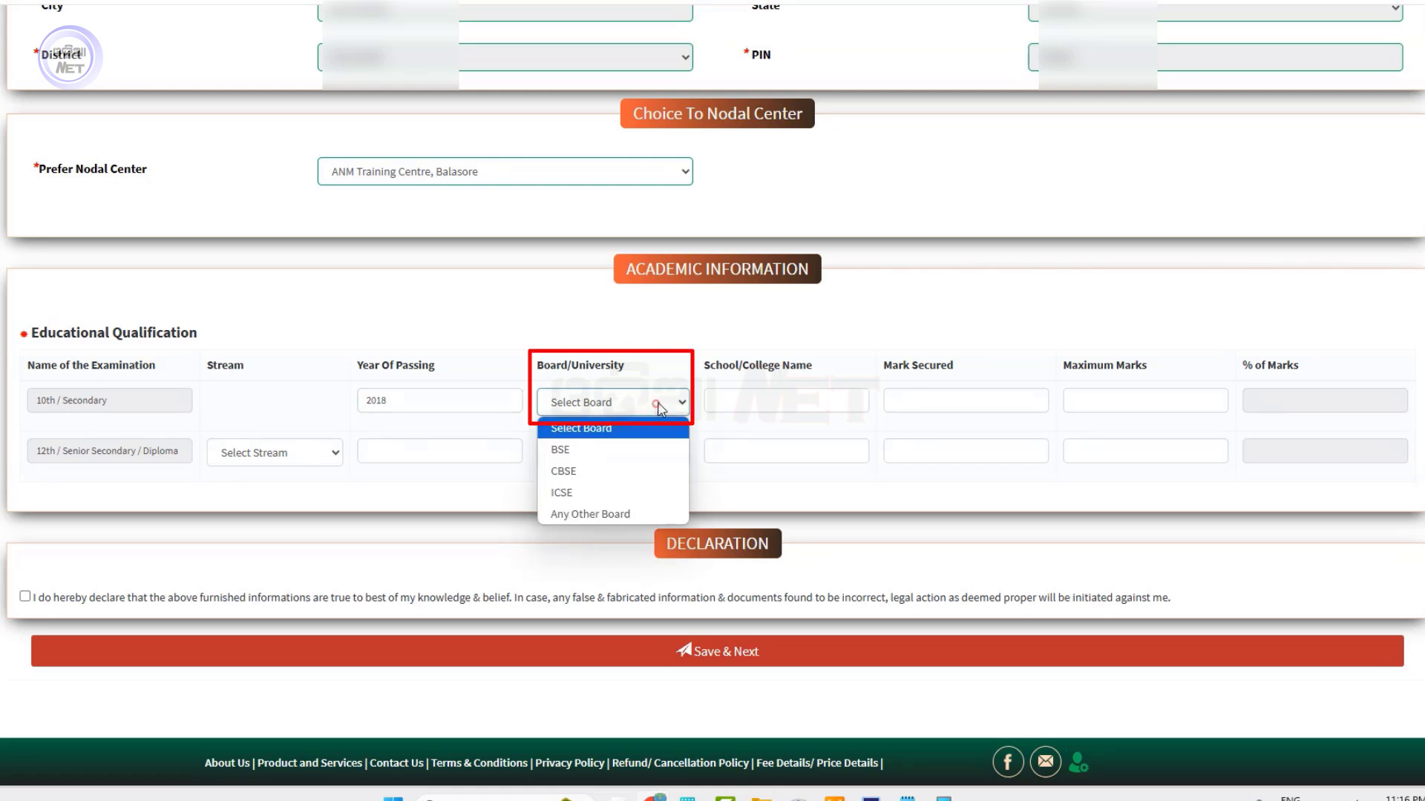
pyautogui.click(560, 449)
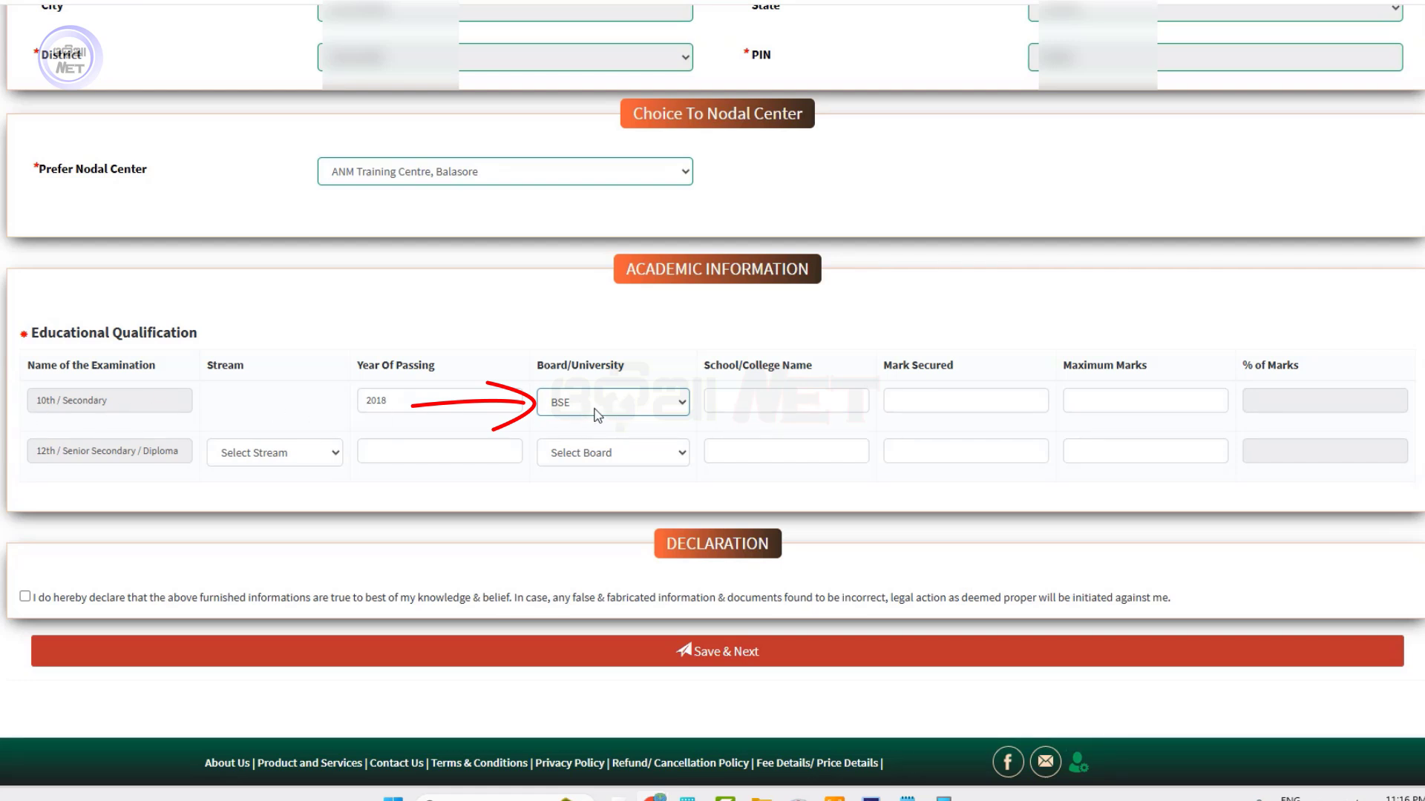
pyautogui.click(711, 399)
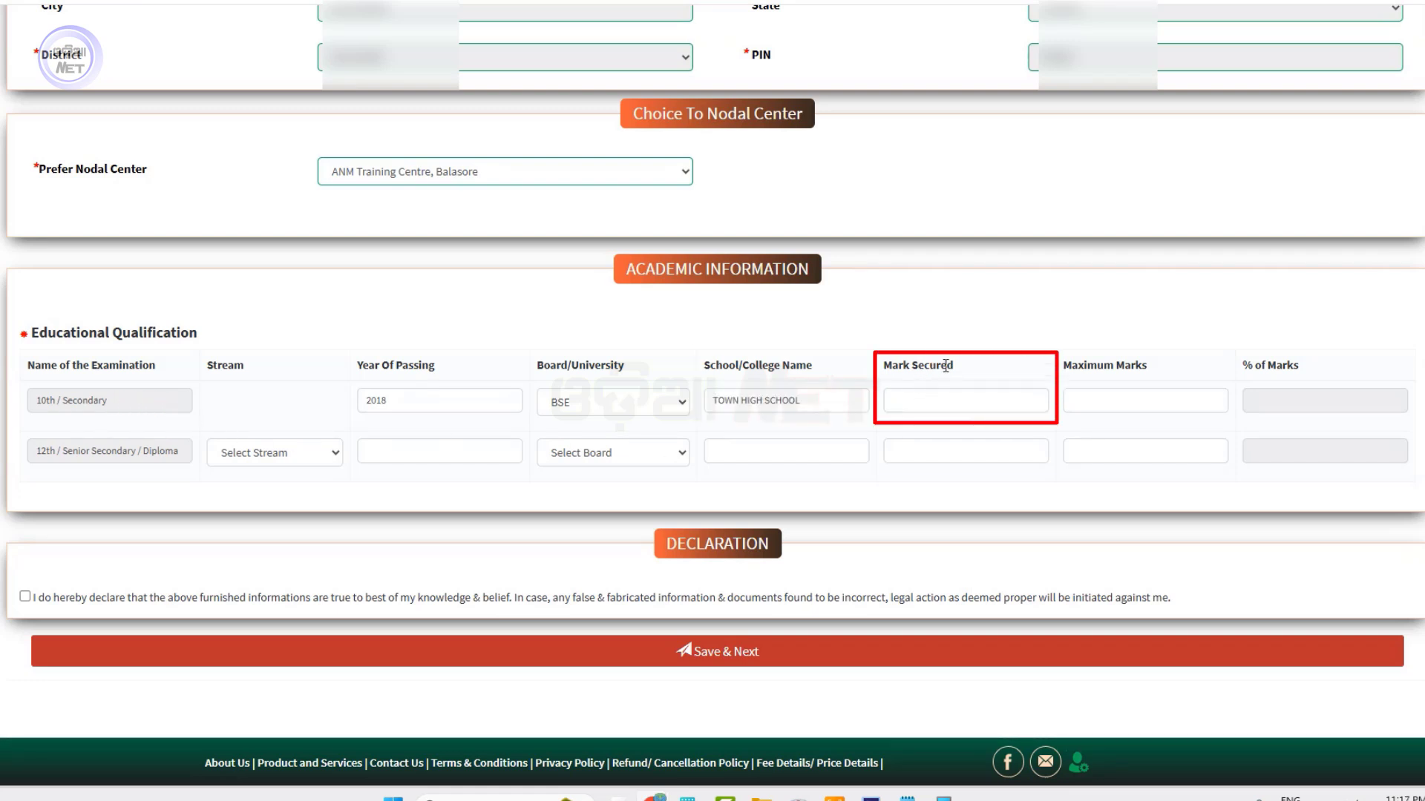
pyautogui.click(922, 402)
pyautogui.write('480')
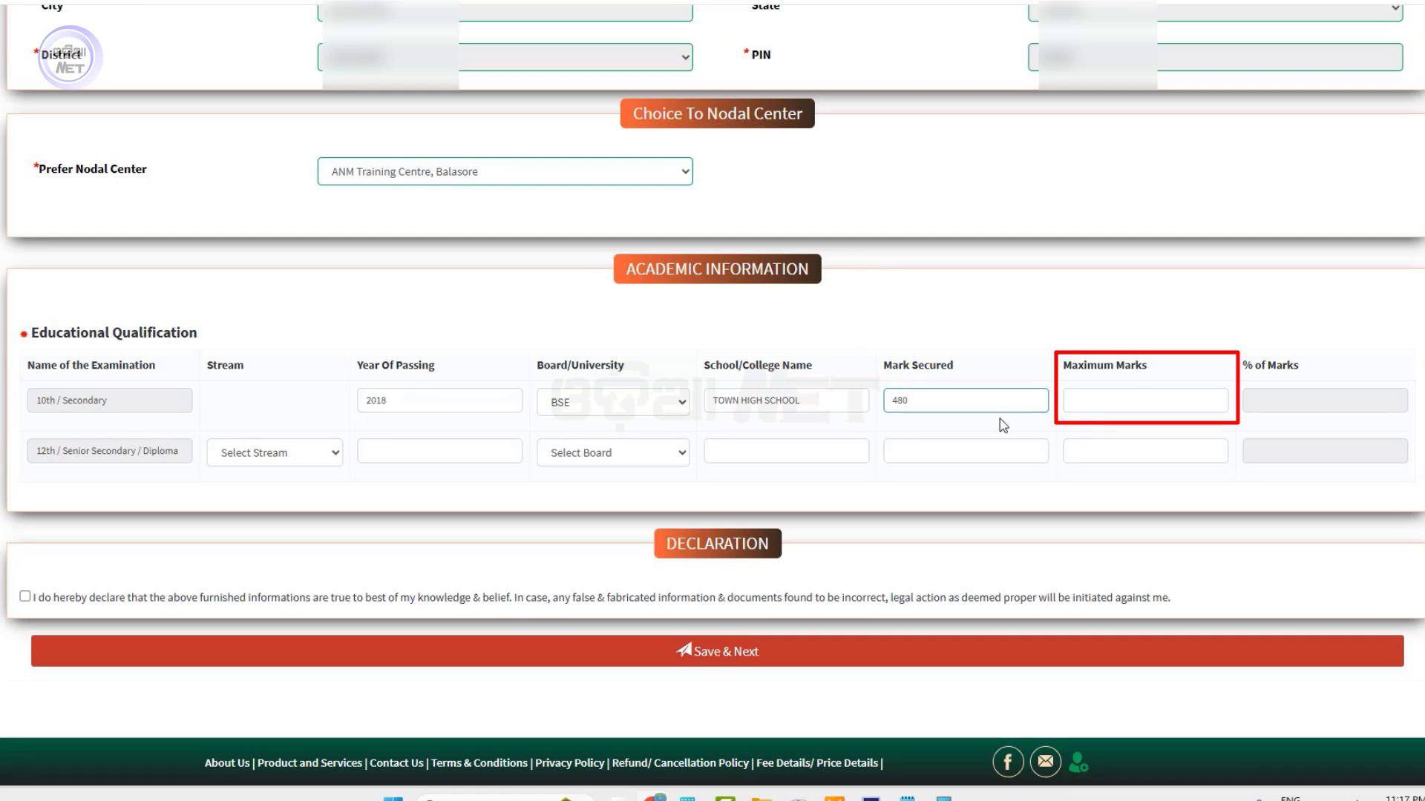
pyautogui.click(1095, 398)
pyautogui.write('6')
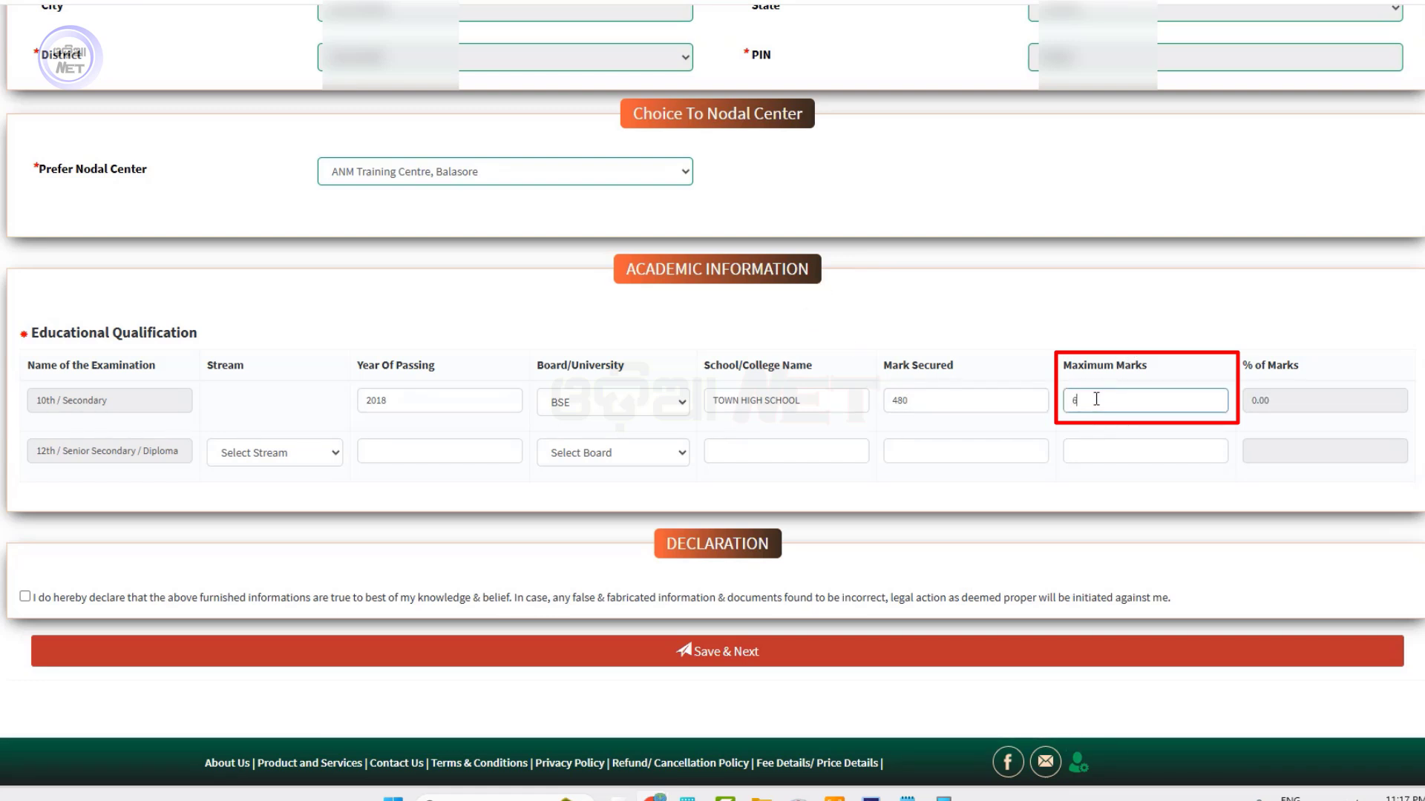
pyautogui.write('00')
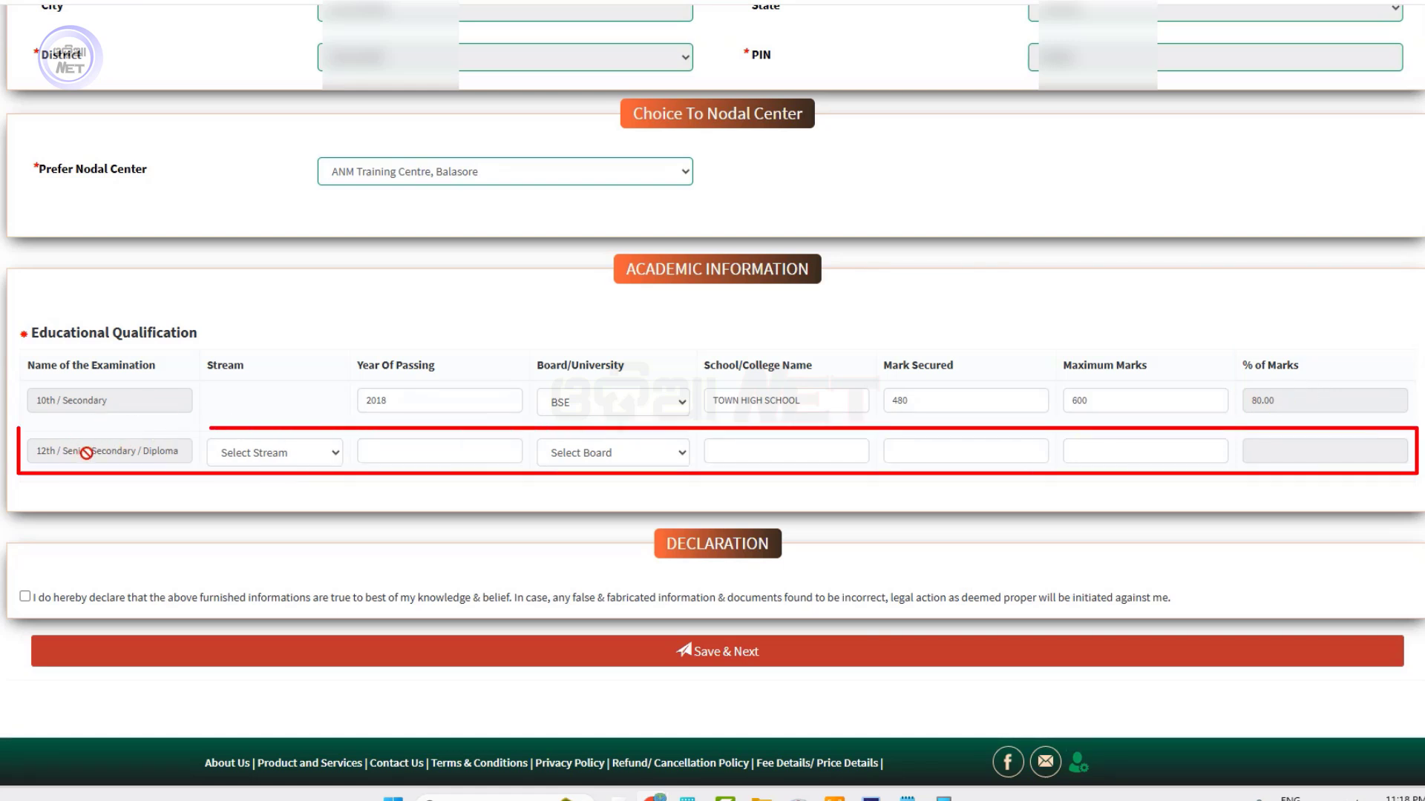
# Set the 12th row's stream to Arts, year to 2020 and board to CHSE
pyautogui.click(261, 452)
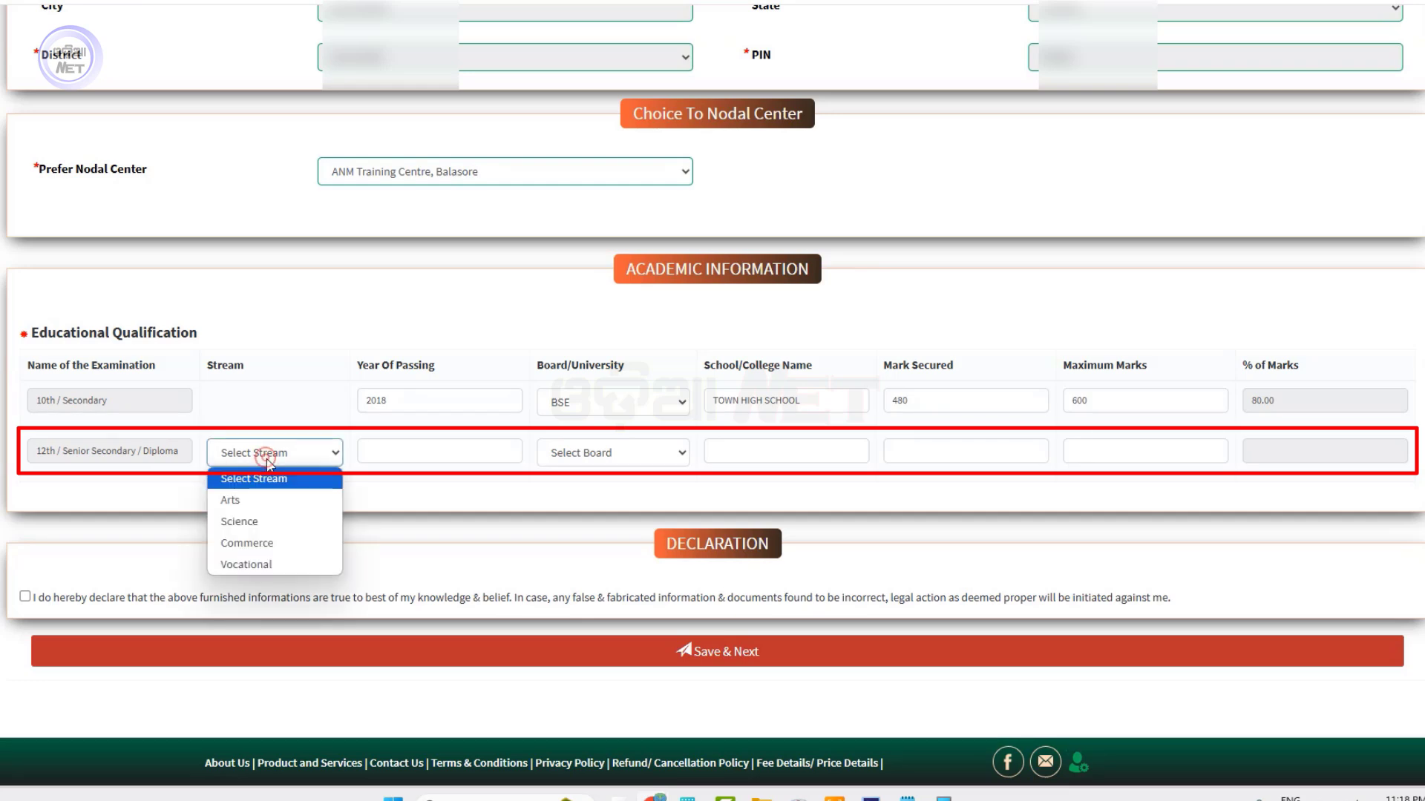
pyautogui.click(252, 501)
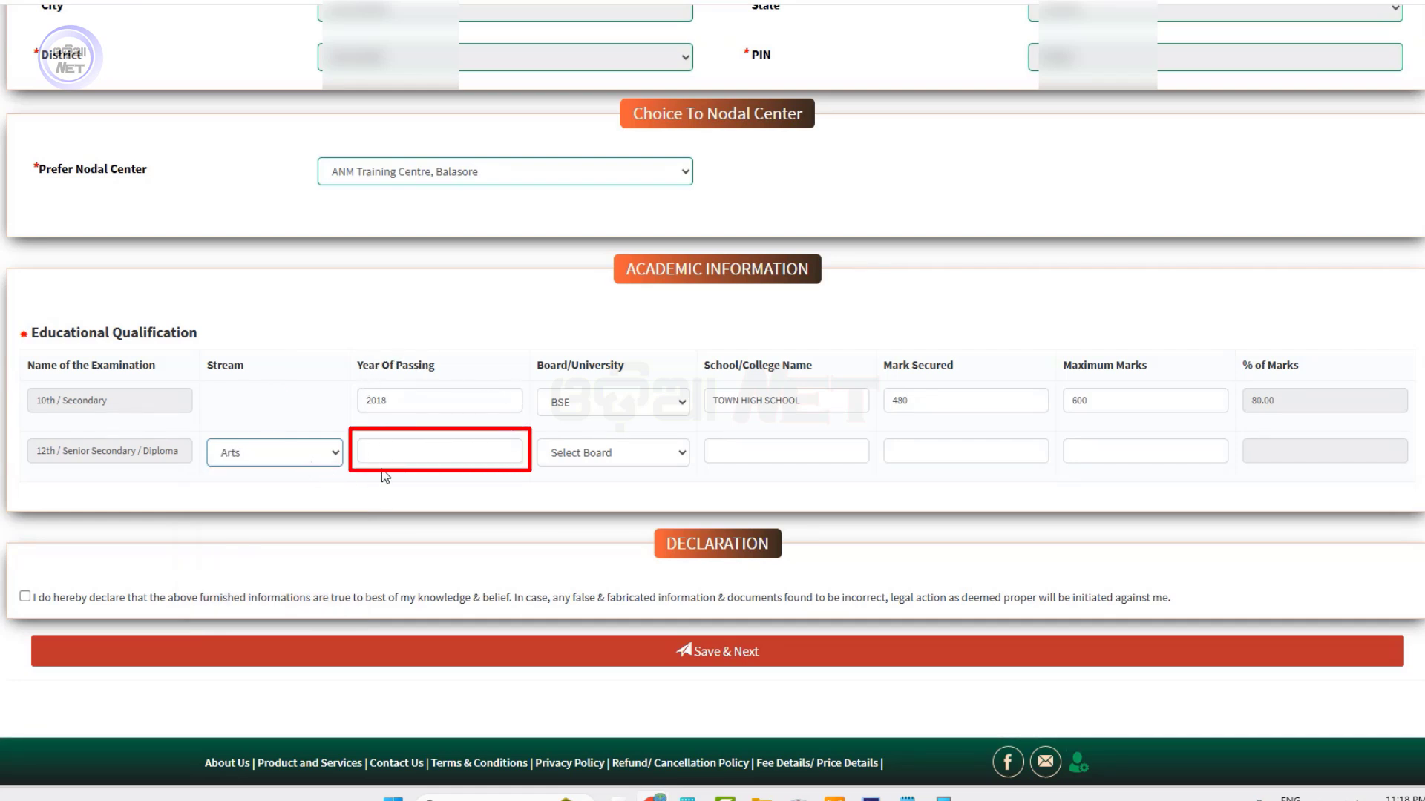
pyautogui.click(453, 452)
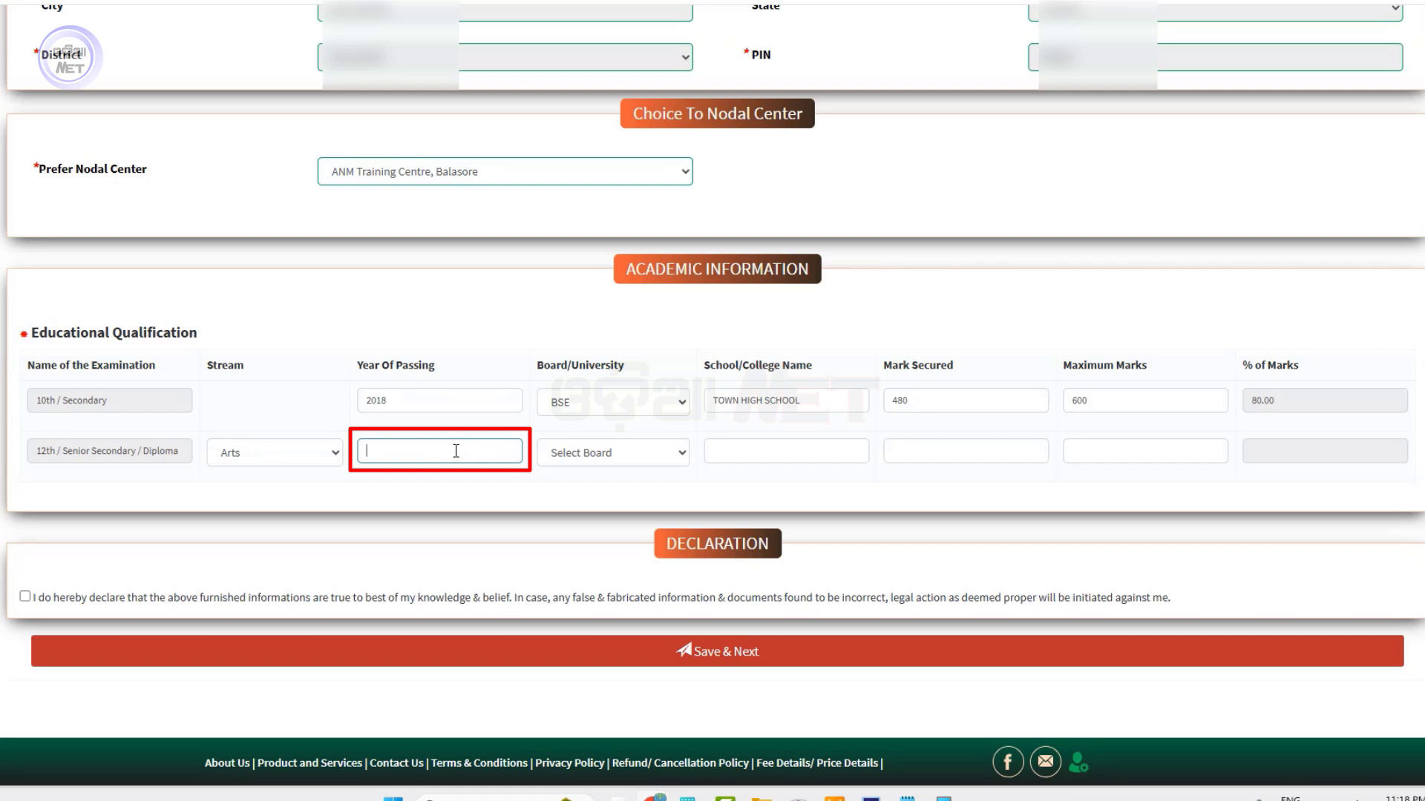
pyautogui.write('2020')
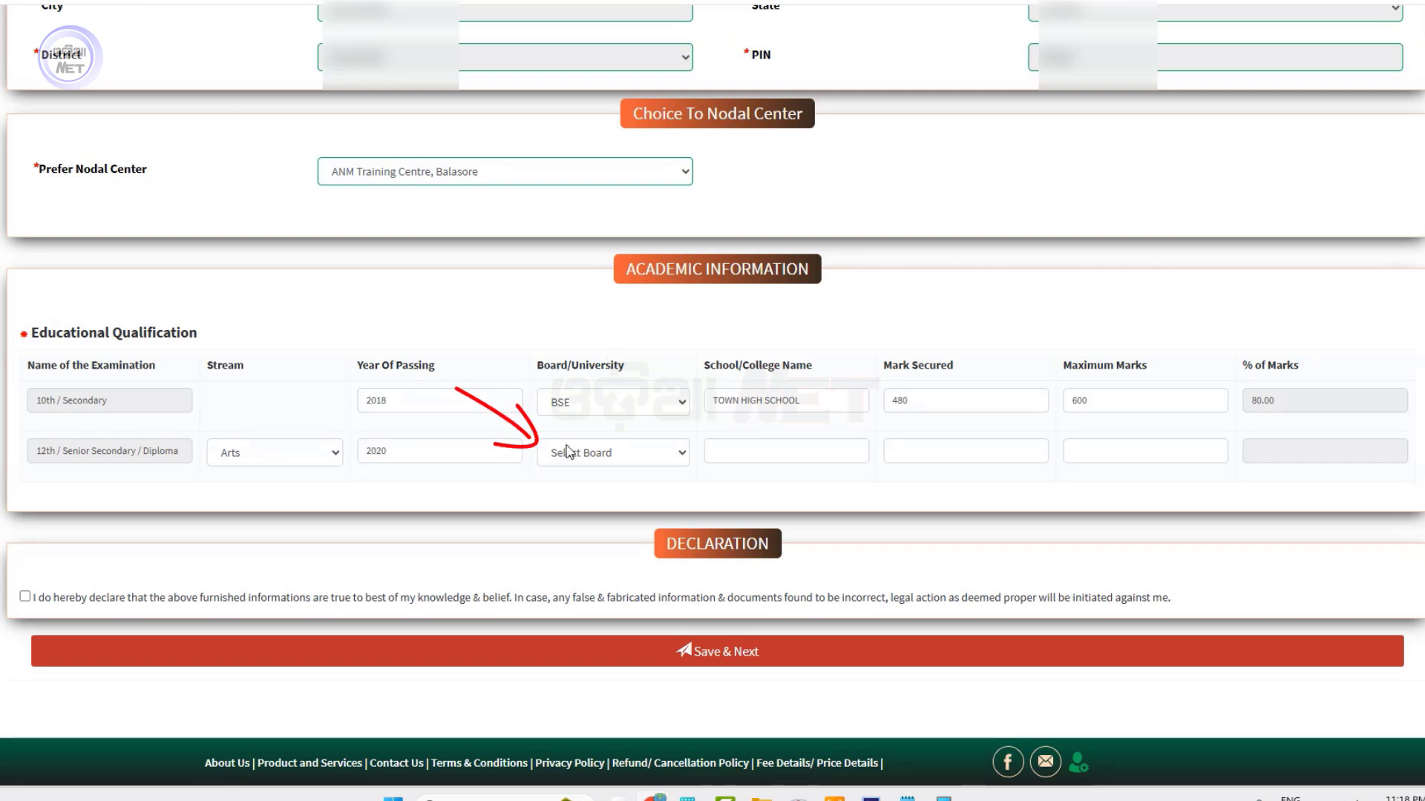
pyautogui.click(630, 452)
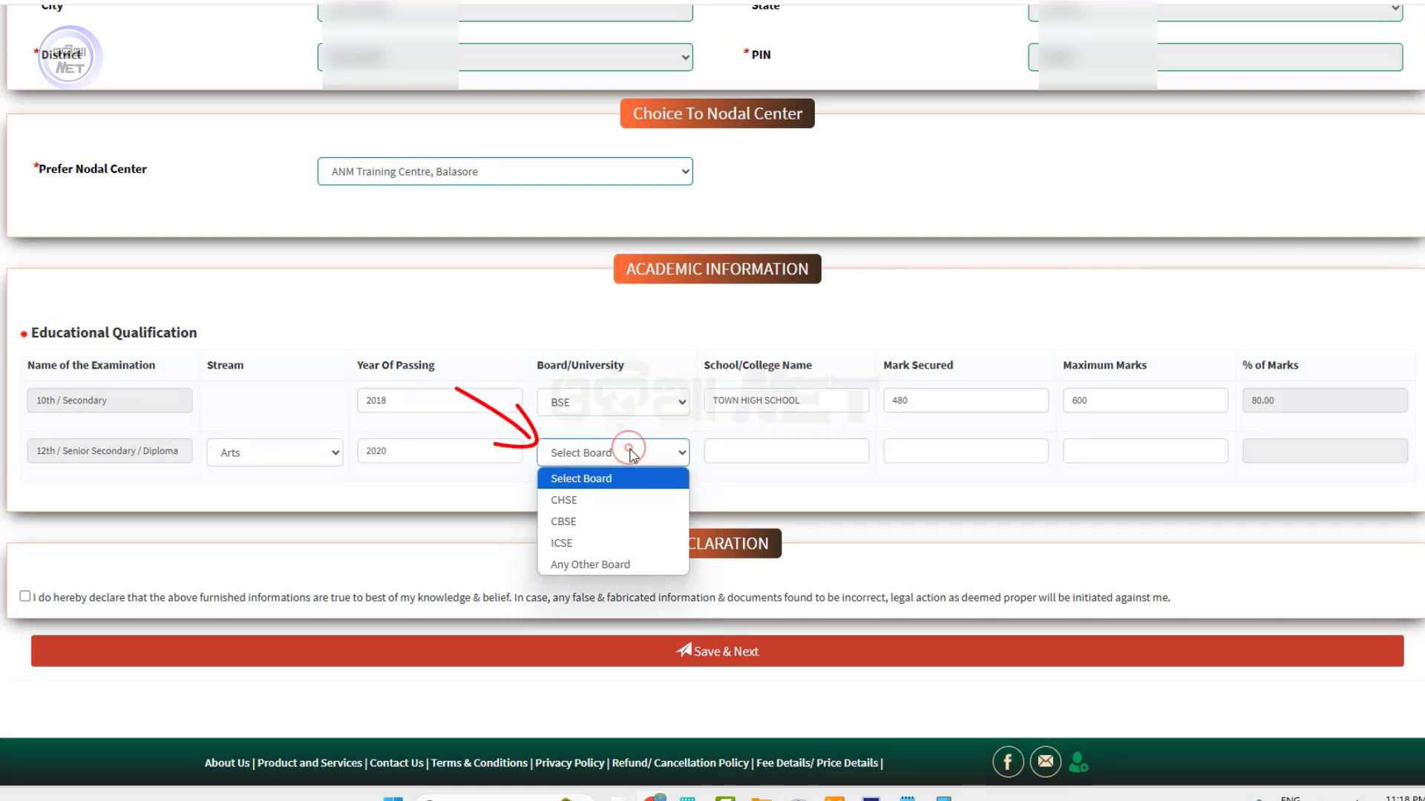
pyautogui.click(586, 501)
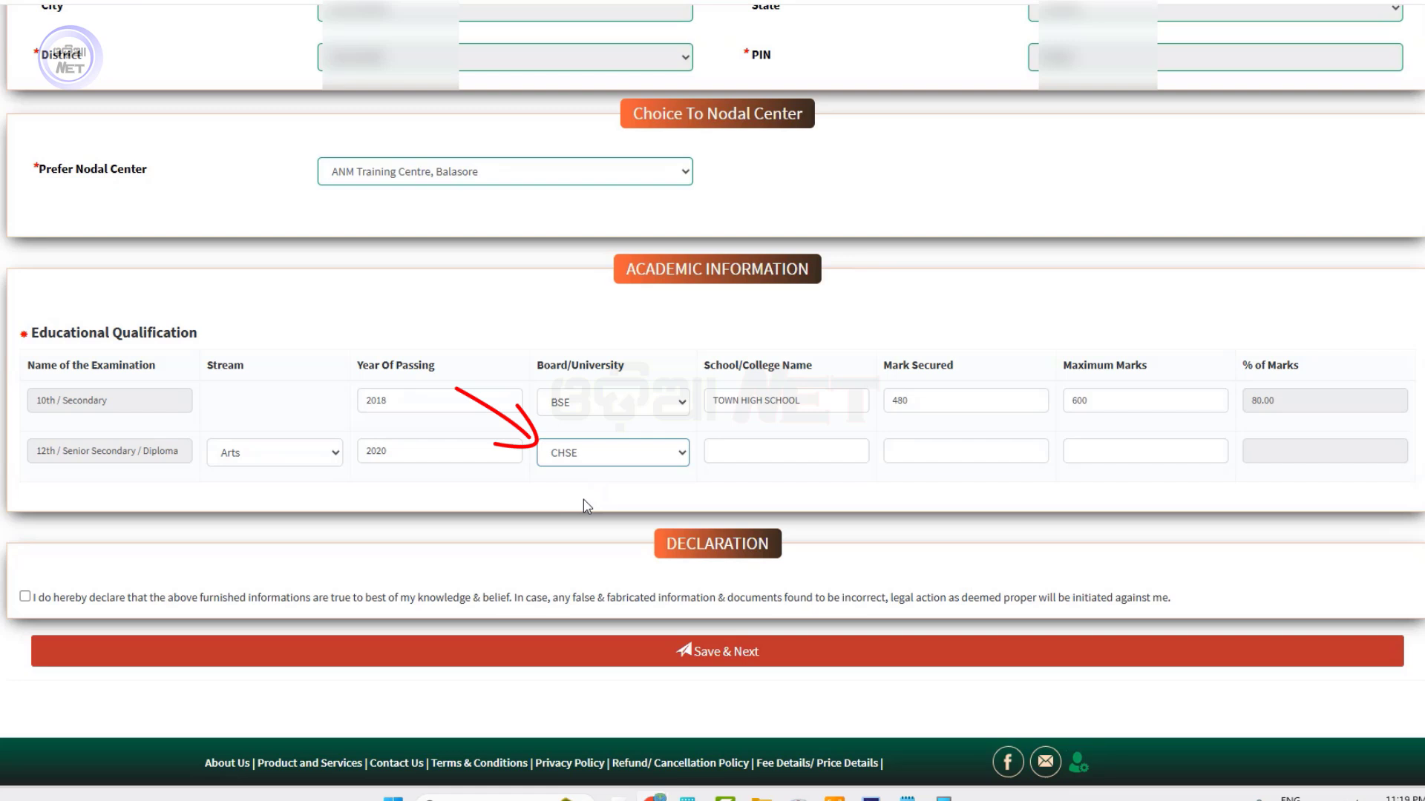
pyautogui.click(590, 460)
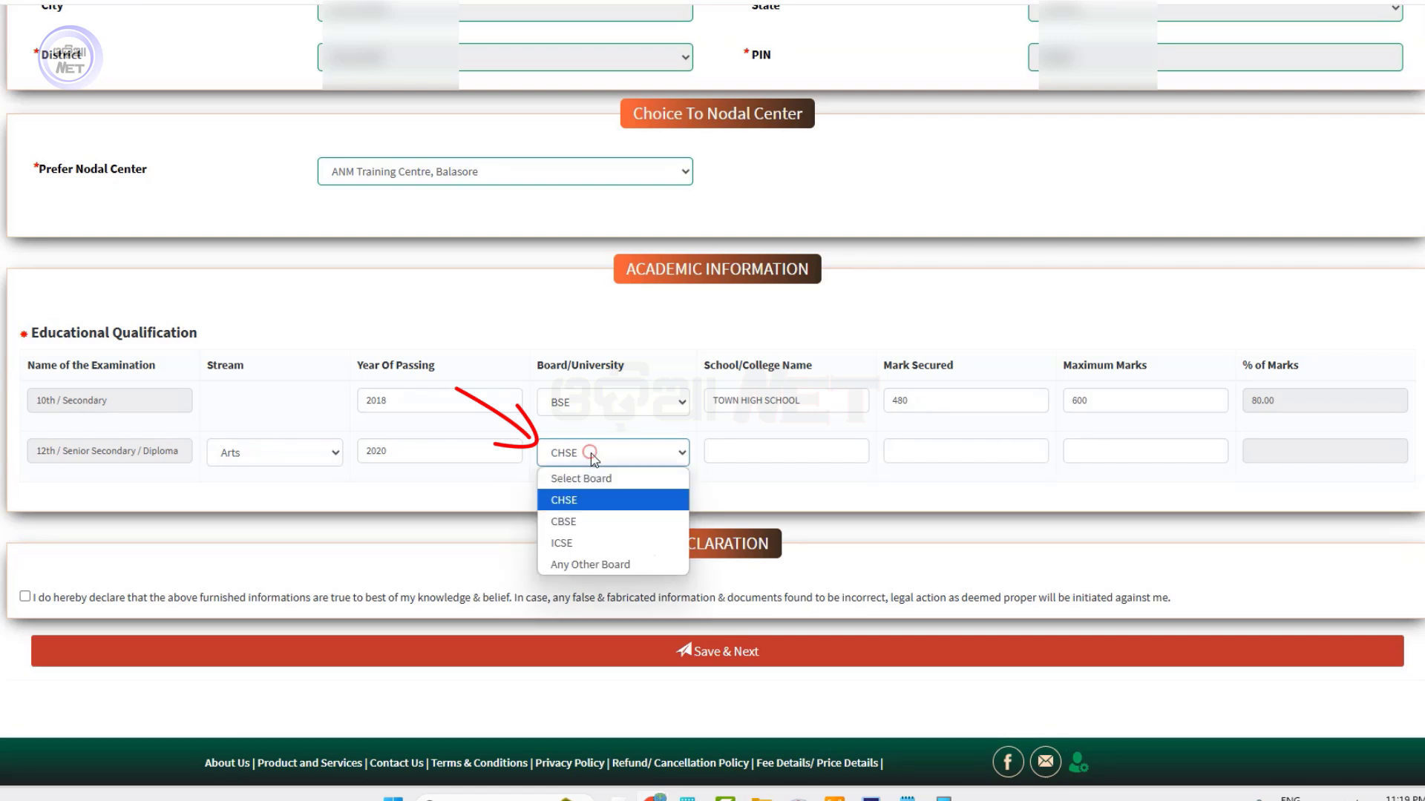
pyautogui.click(585, 500)
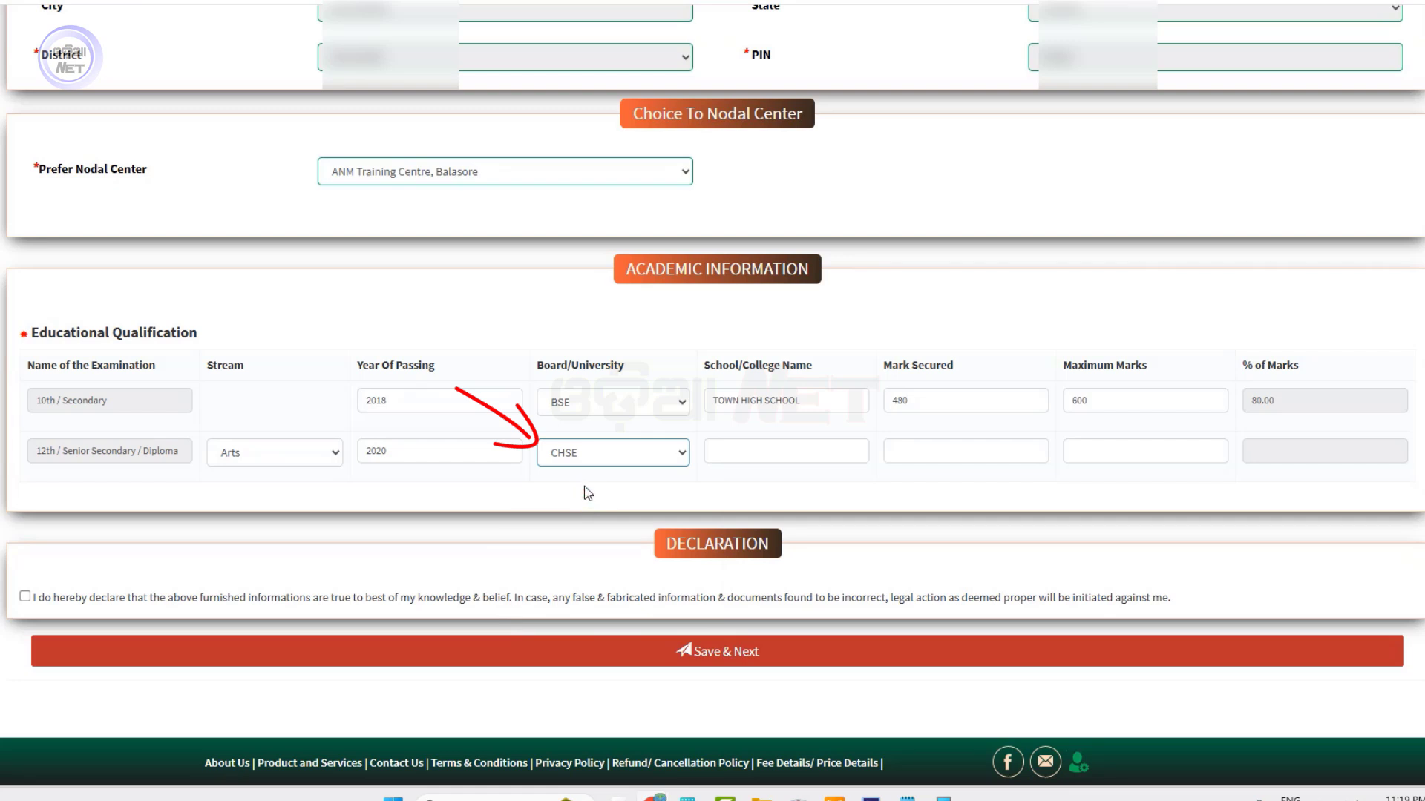
# Enter JAGANNATH COLLEGE and 430 of 600 marks for the 12th row
pyautogui.click(776, 451)
pyautogui.write('JAGANNATH COLLEGE')
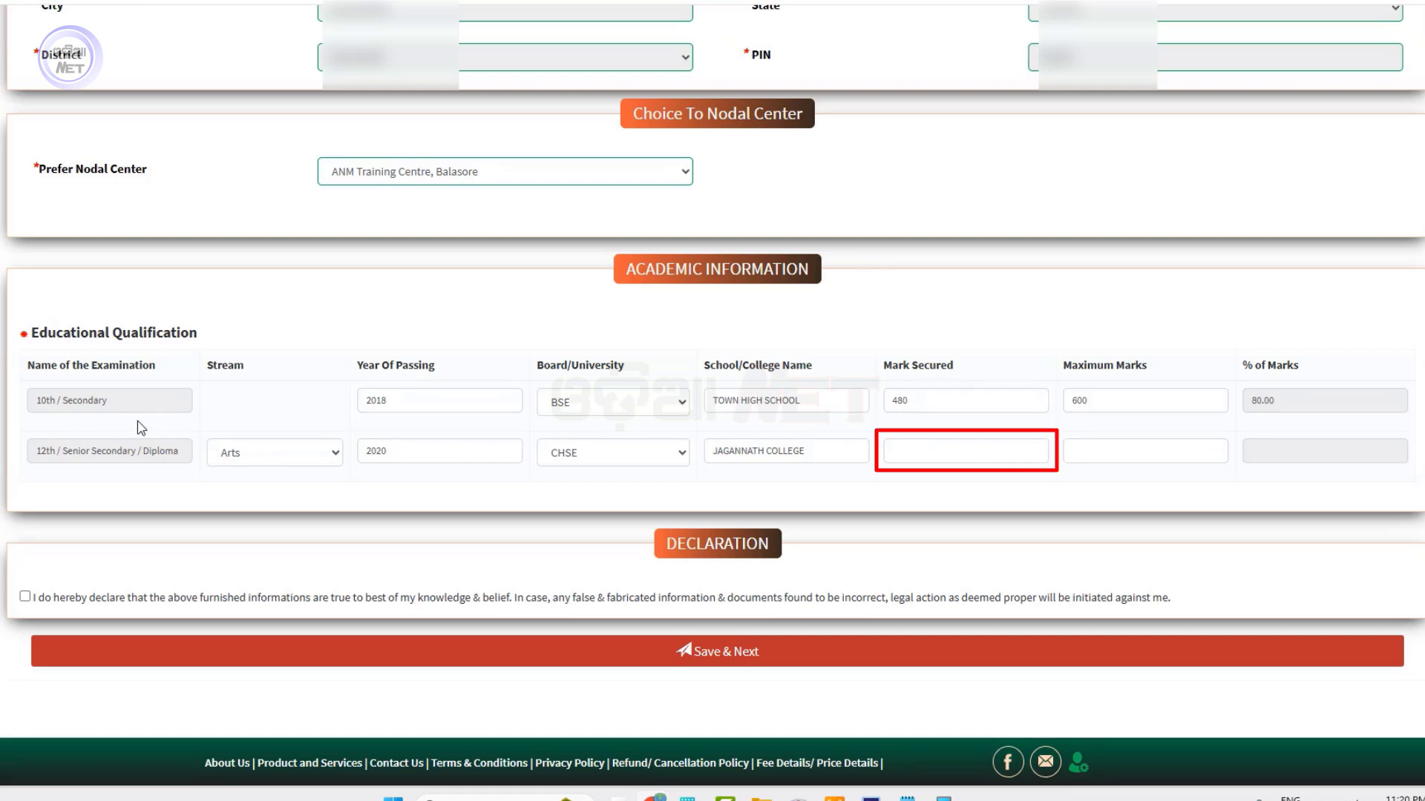
pyautogui.click(938, 449)
pyautogui.write('430')
pyautogui.press('Tab')
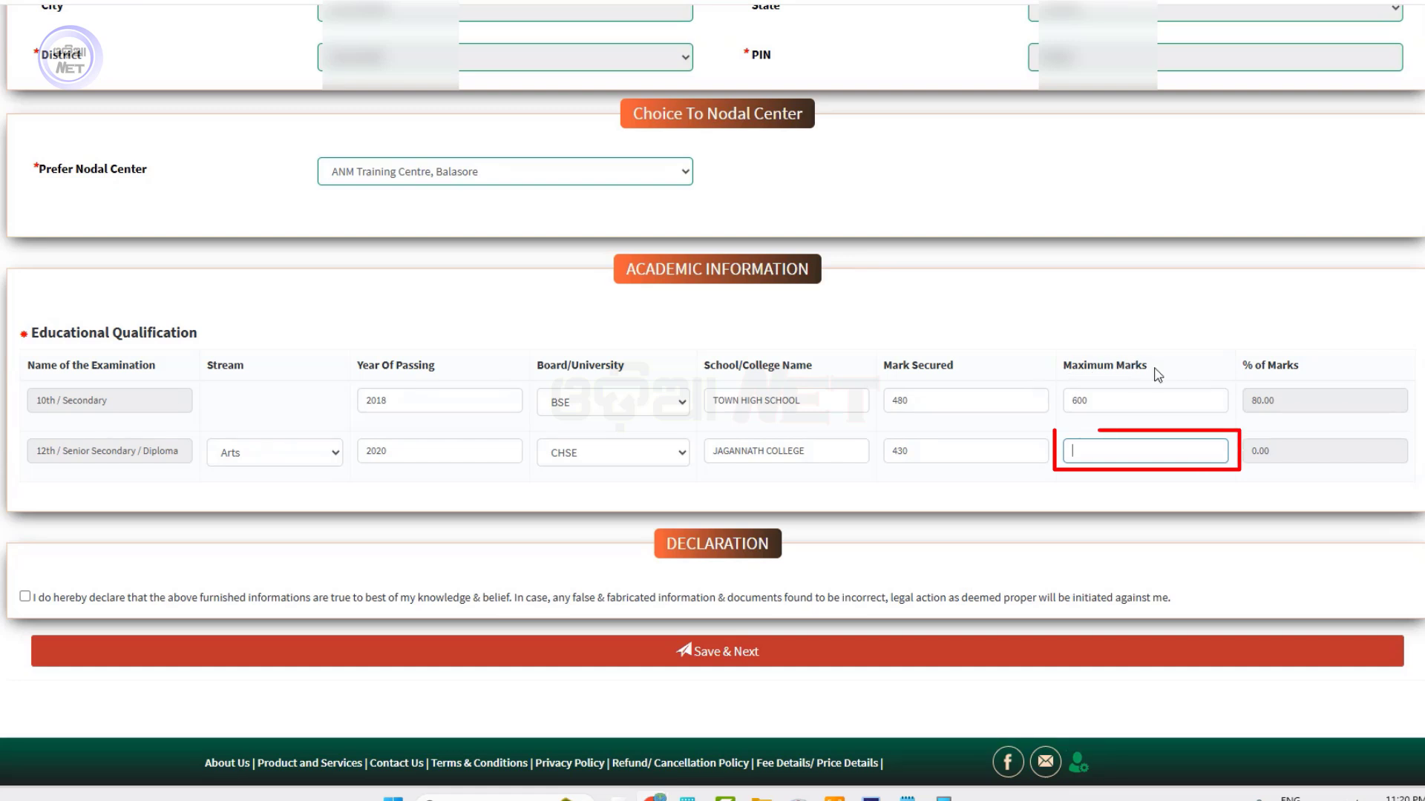
pyautogui.write('600')
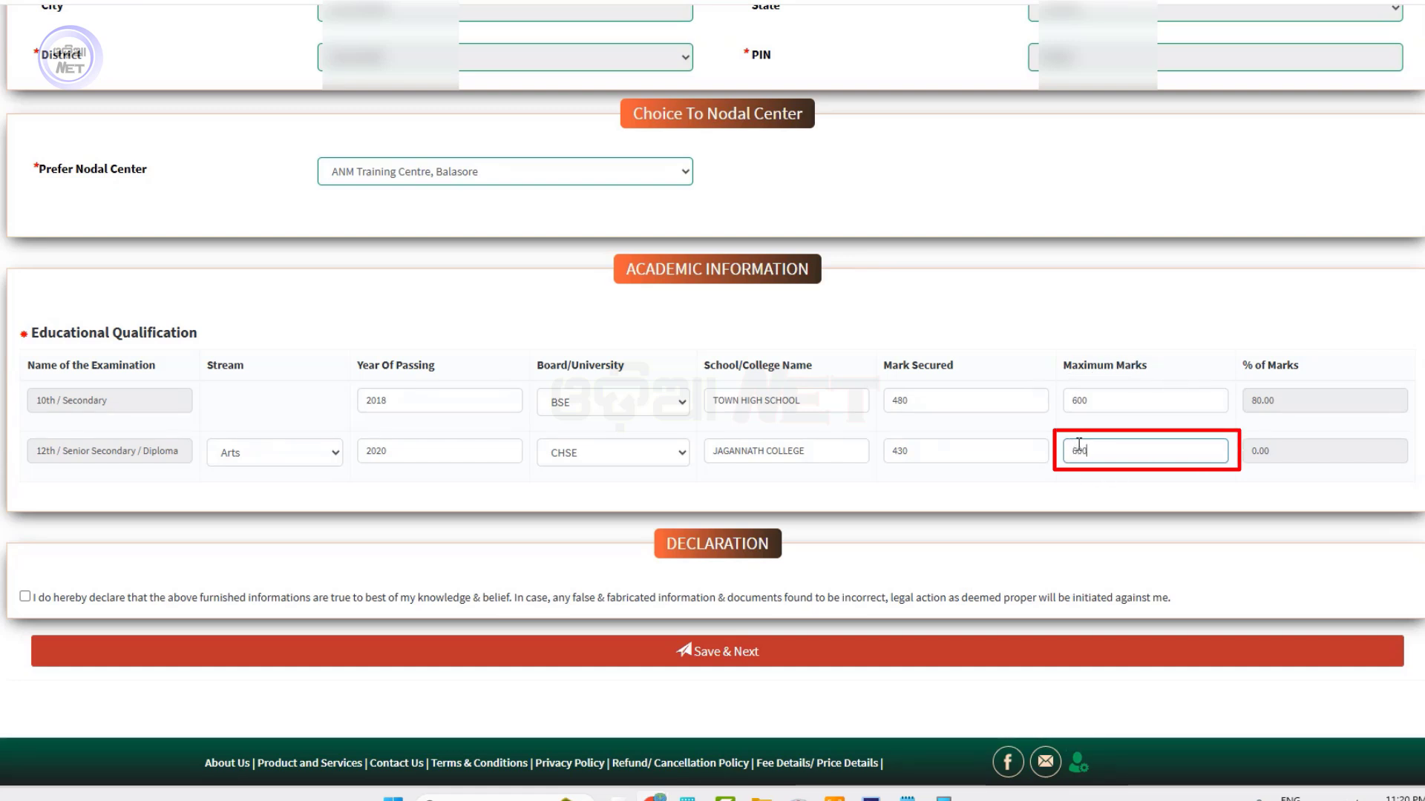
pyautogui.click(1138, 483)
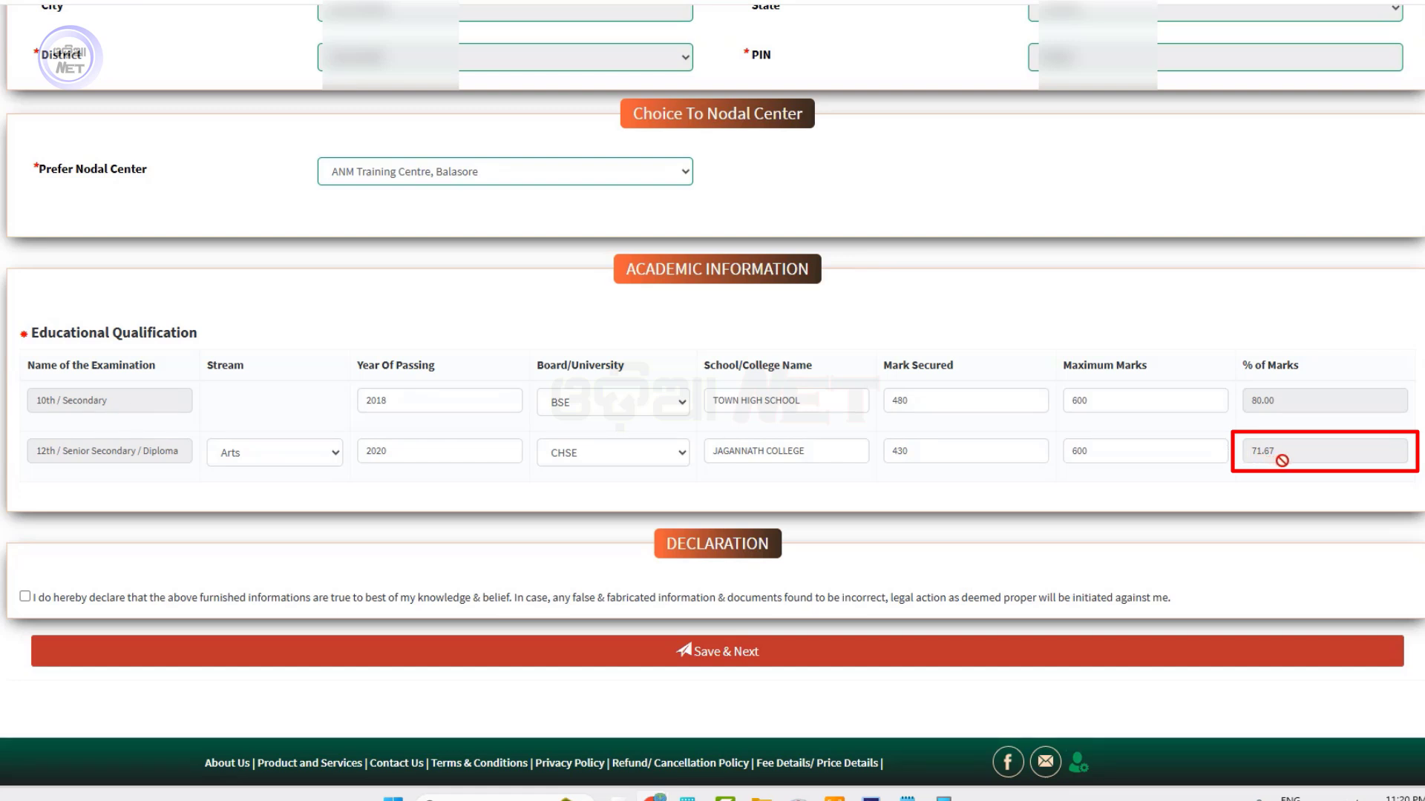
# Tick the Declaration checkbox and save the form with Save & Next
pyautogui.click(25, 596)
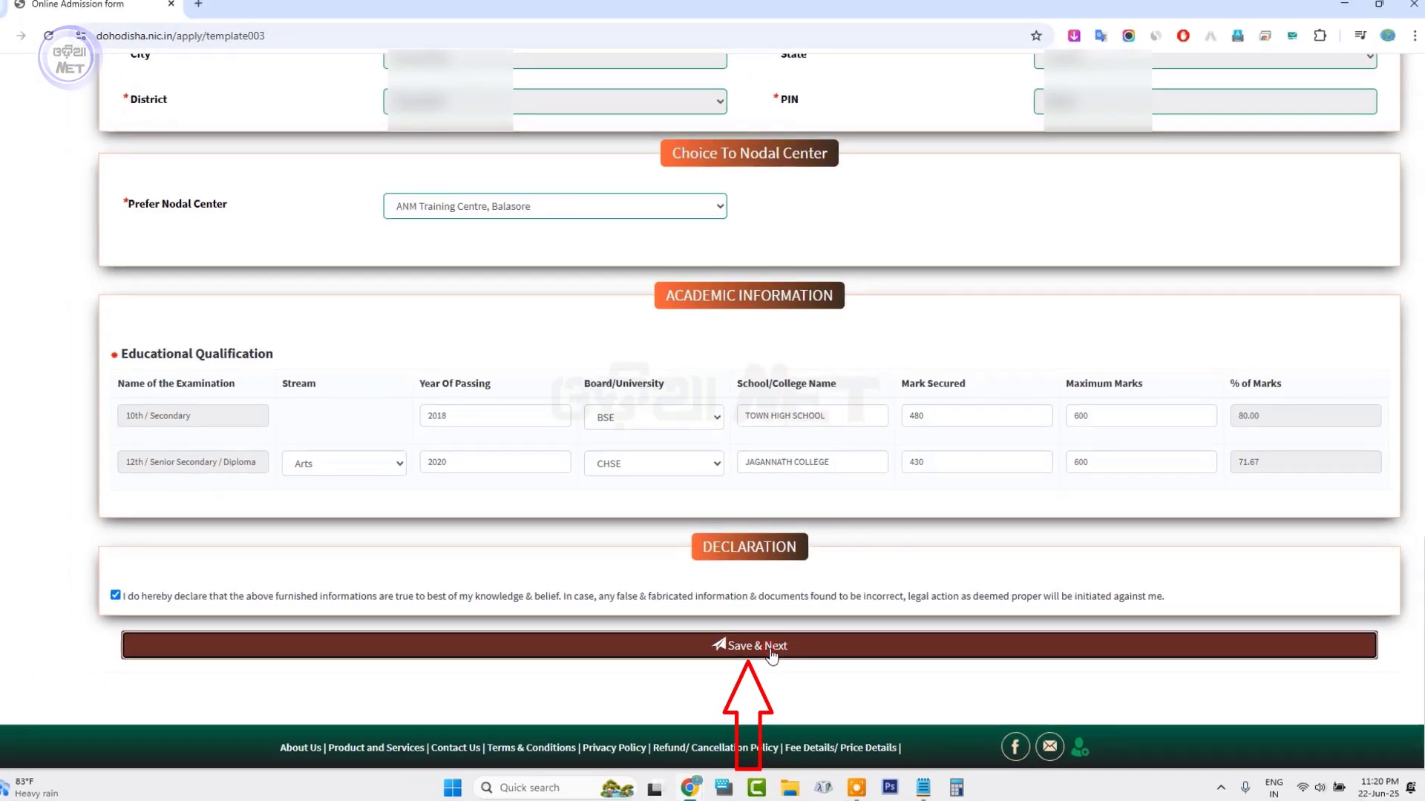
pyautogui.click(718, 663)
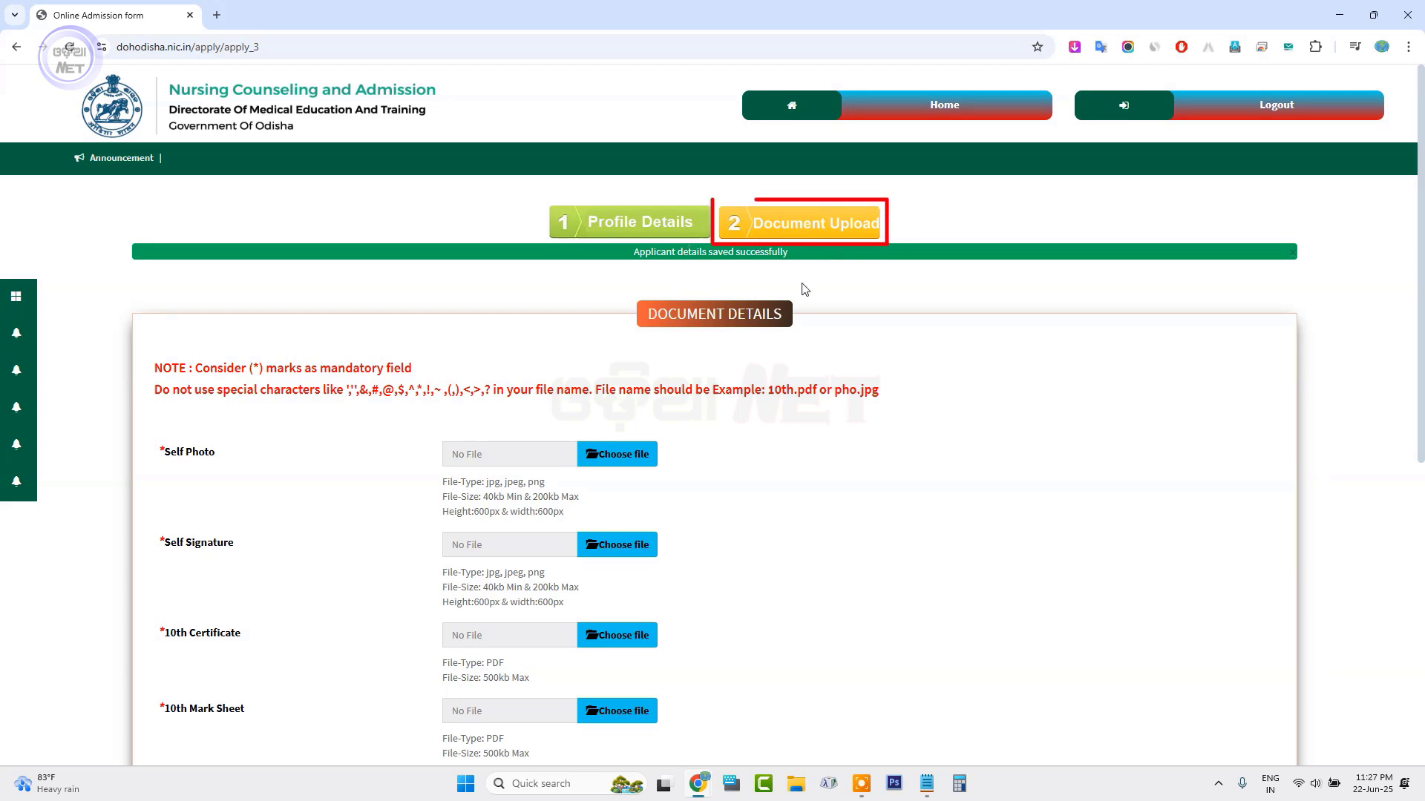
pyautogui.scroll(-2, 653, 421)
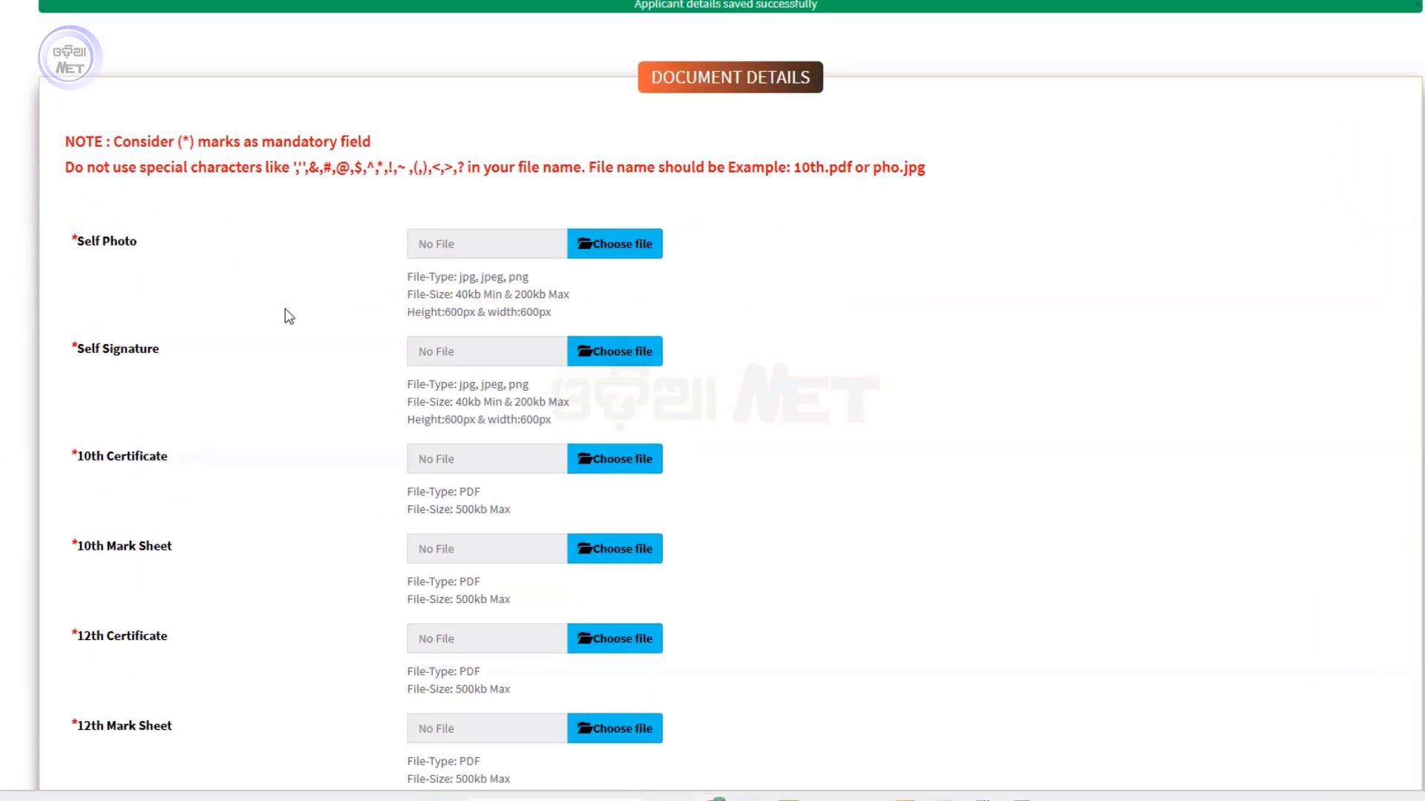
pyautogui.scroll(-3, 267, 293)
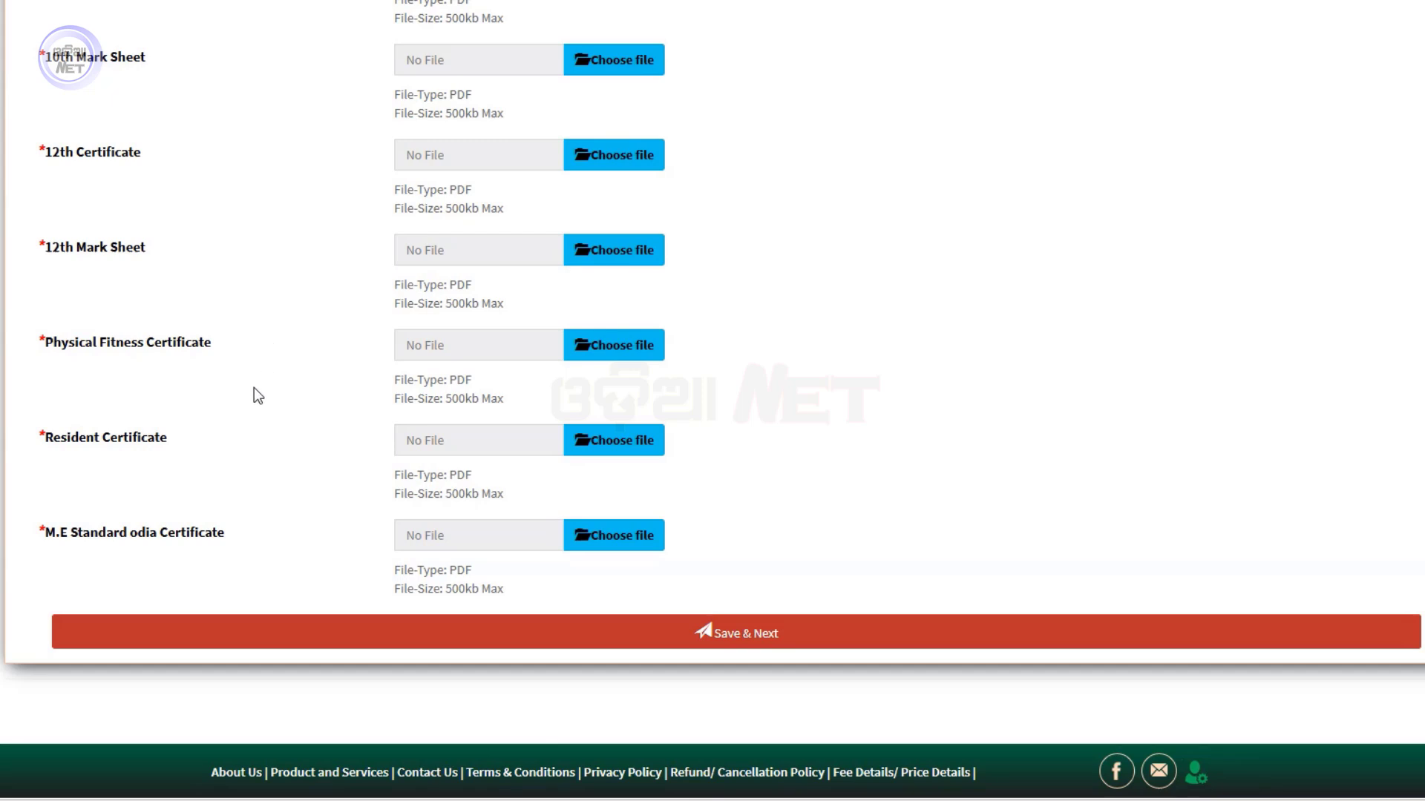
pyautogui.scroll(6, 223, 334)
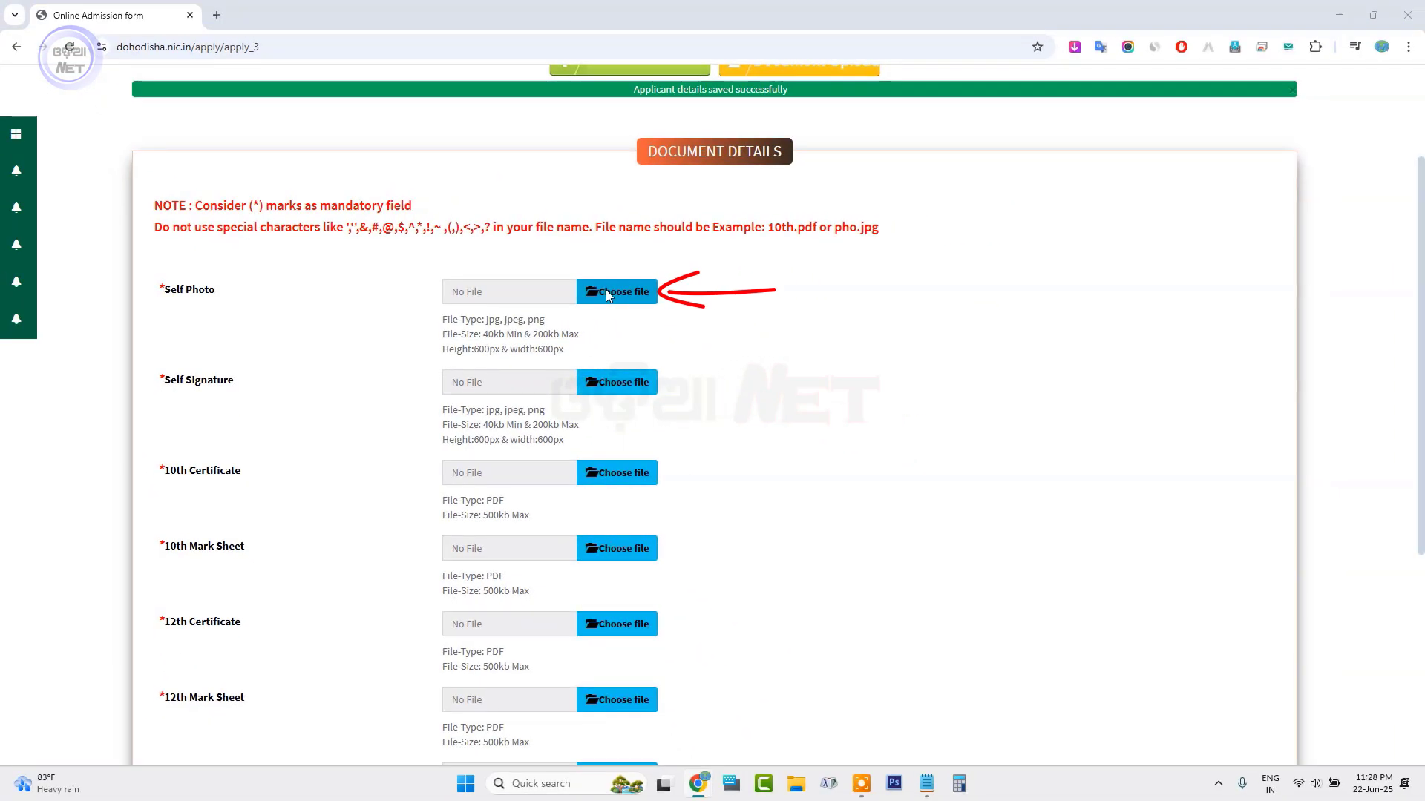
# Attach the applicant's photo image to Self Photo and the signature image to Self Signature
pyautogui.click(606, 291)
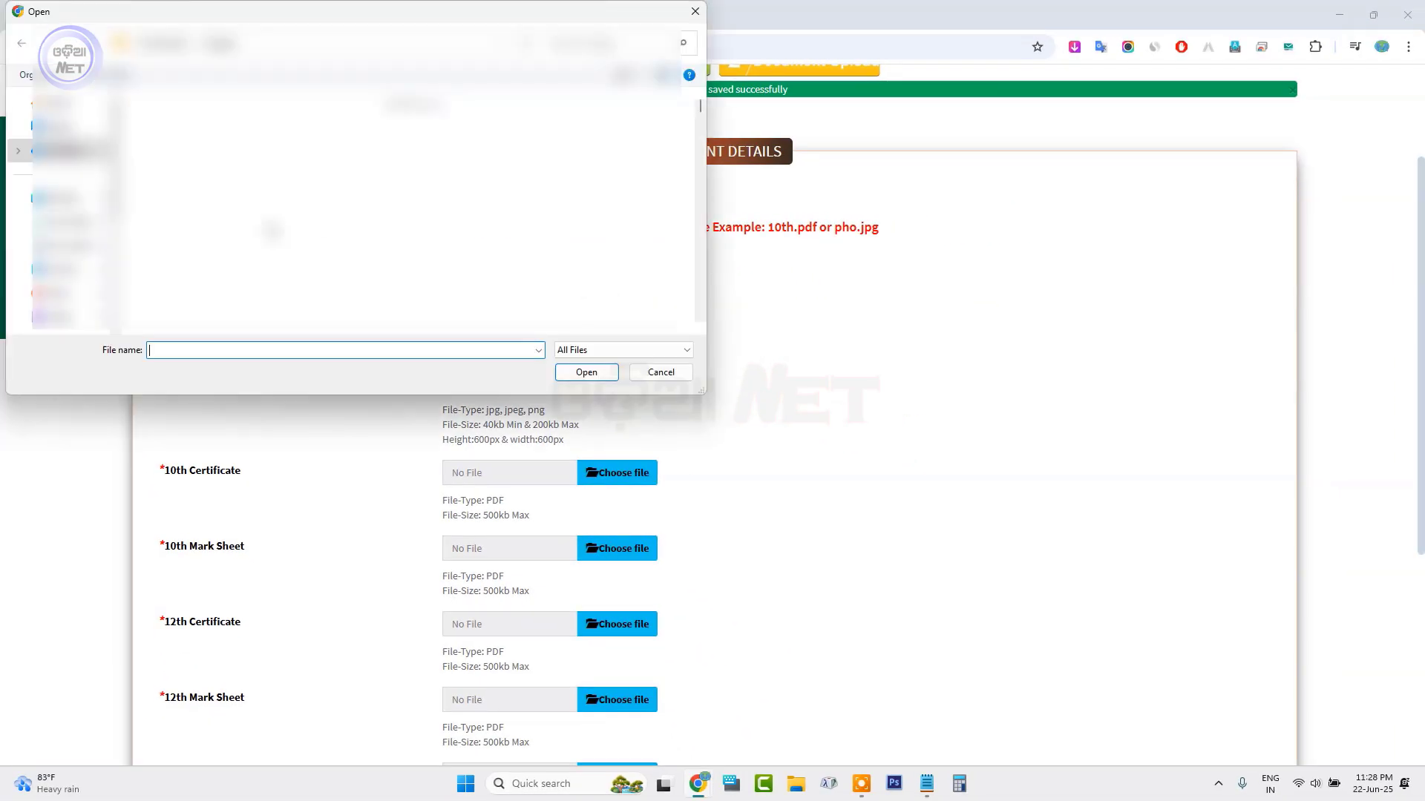
pyautogui.press('Return')
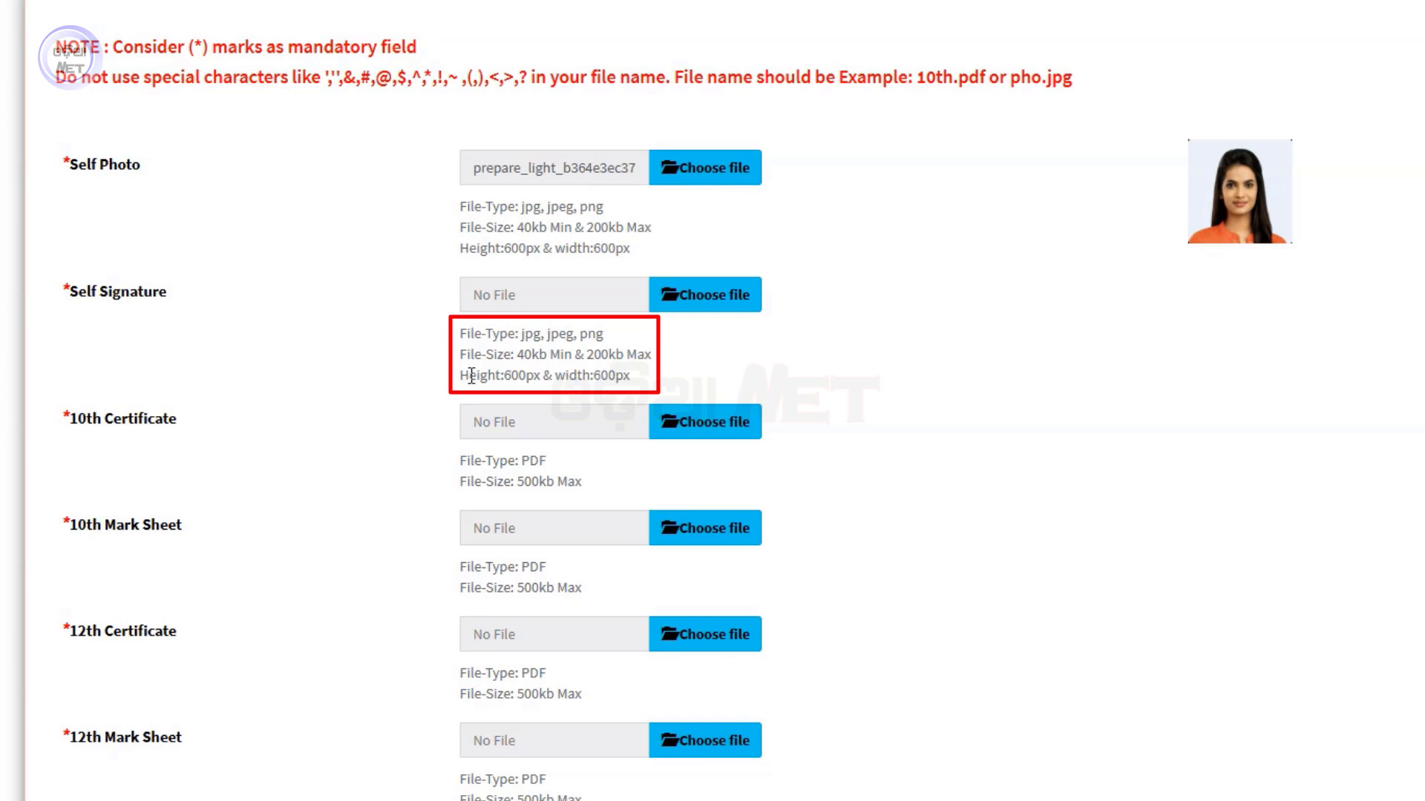
pyautogui.click(729, 295)
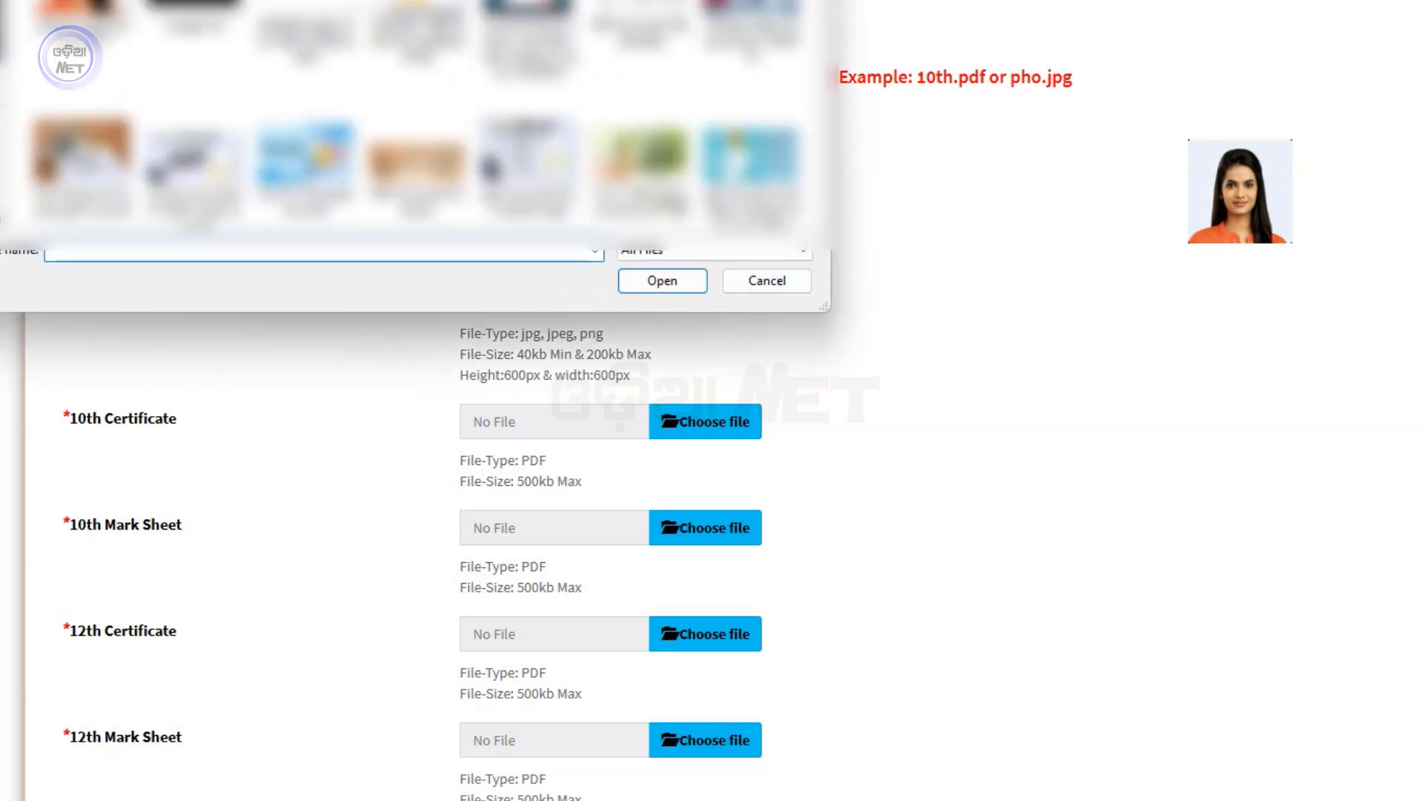
pyautogui.scroll(-5, 415, 126)
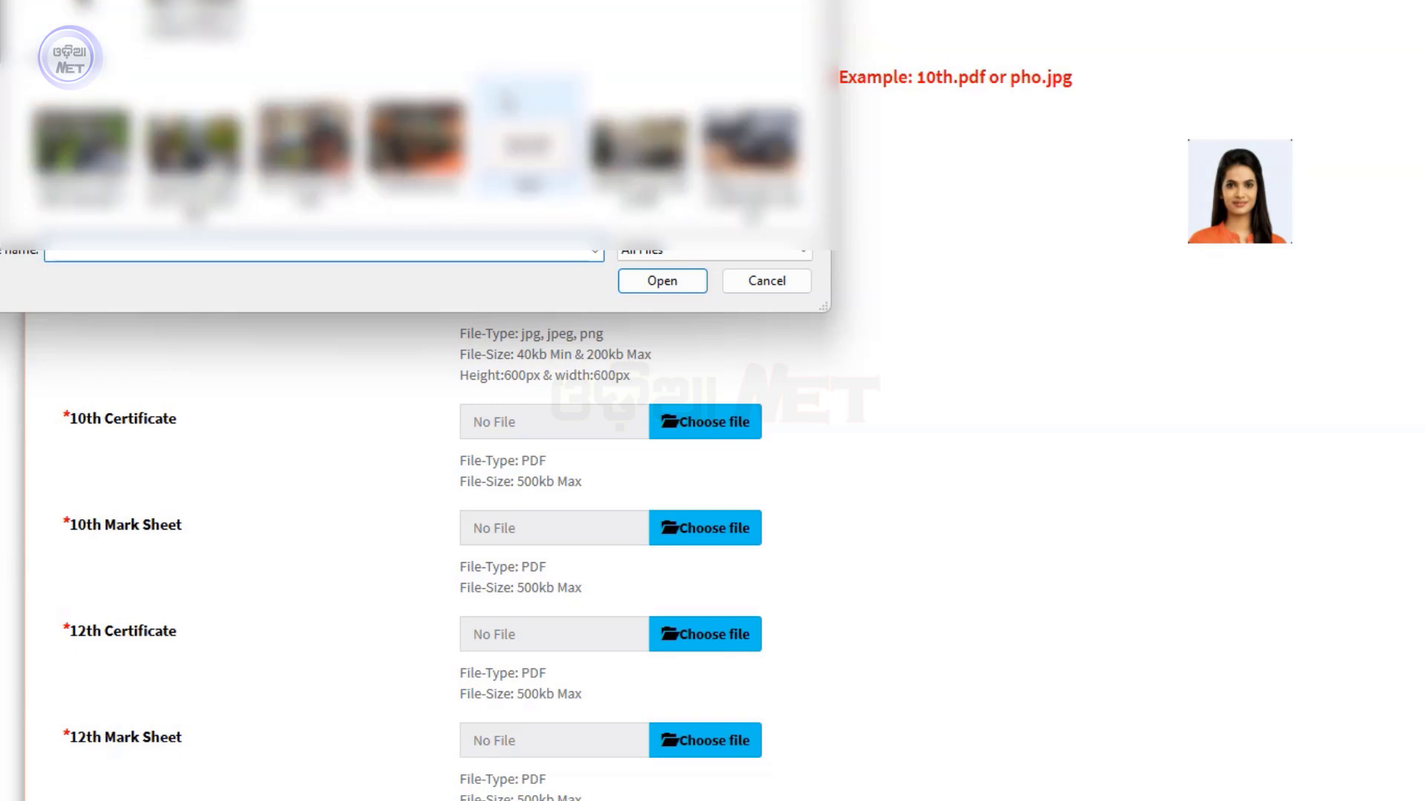
pyautogui.scroll(5, 527, 126)
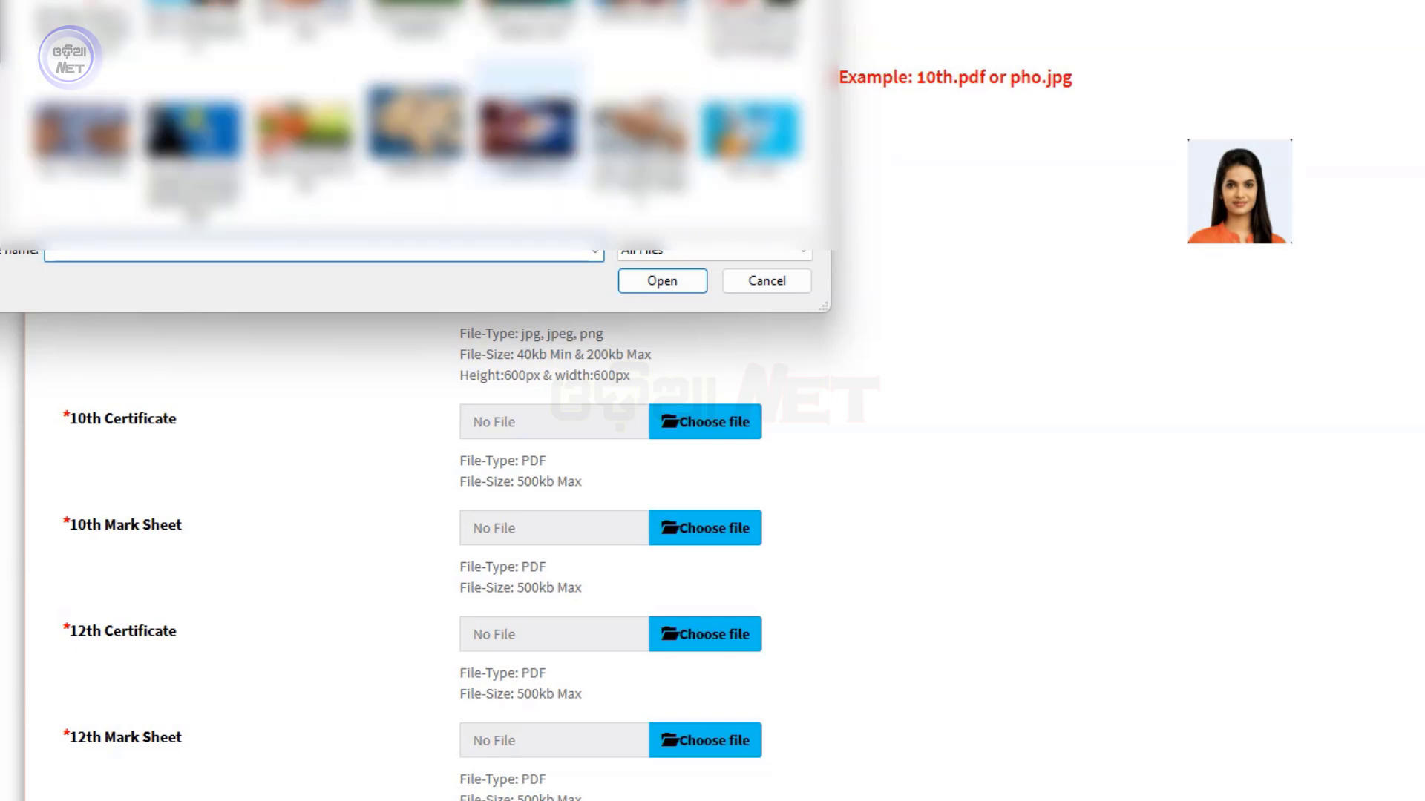
pyautogui.doubleClick(527, 149)
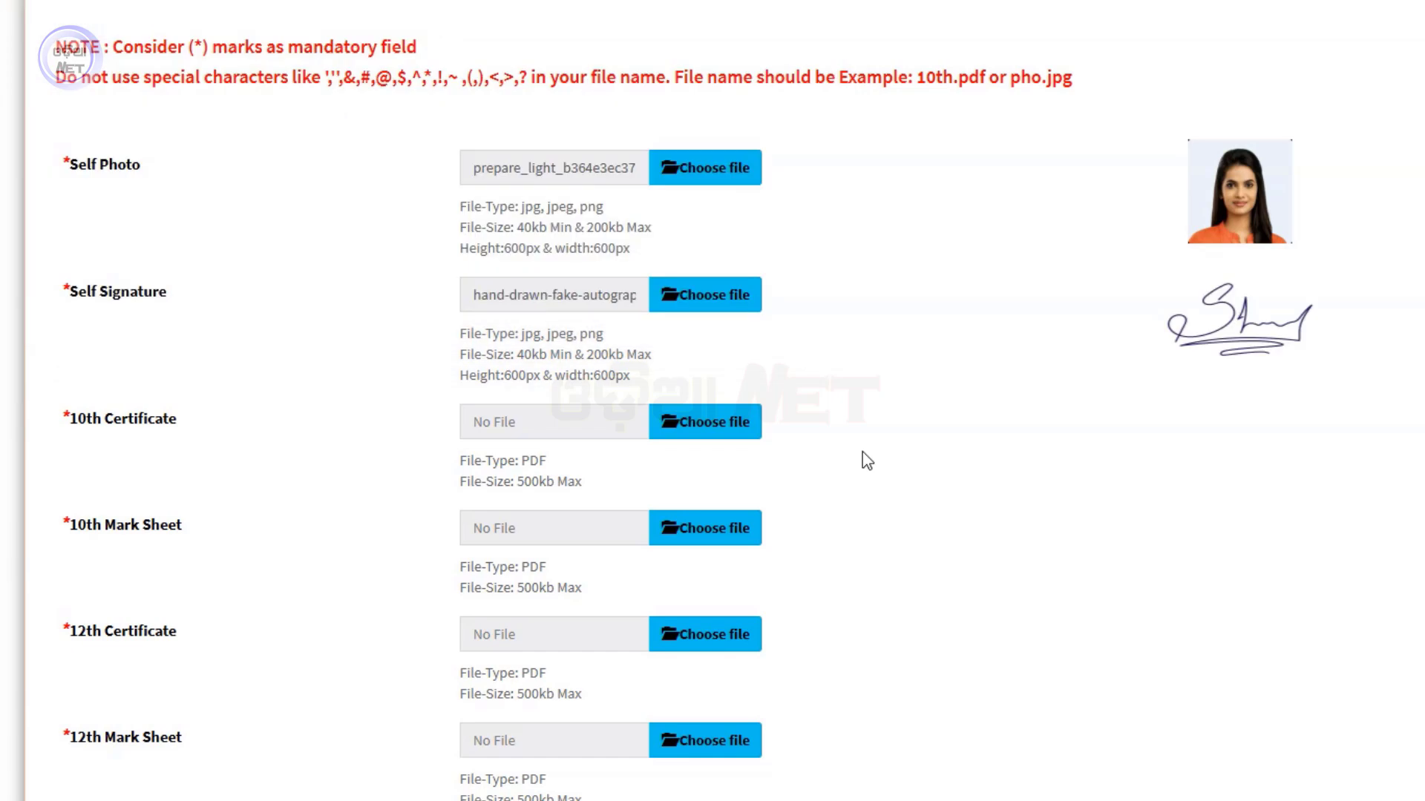
pyautogui.scroll(-3, 861, 458)
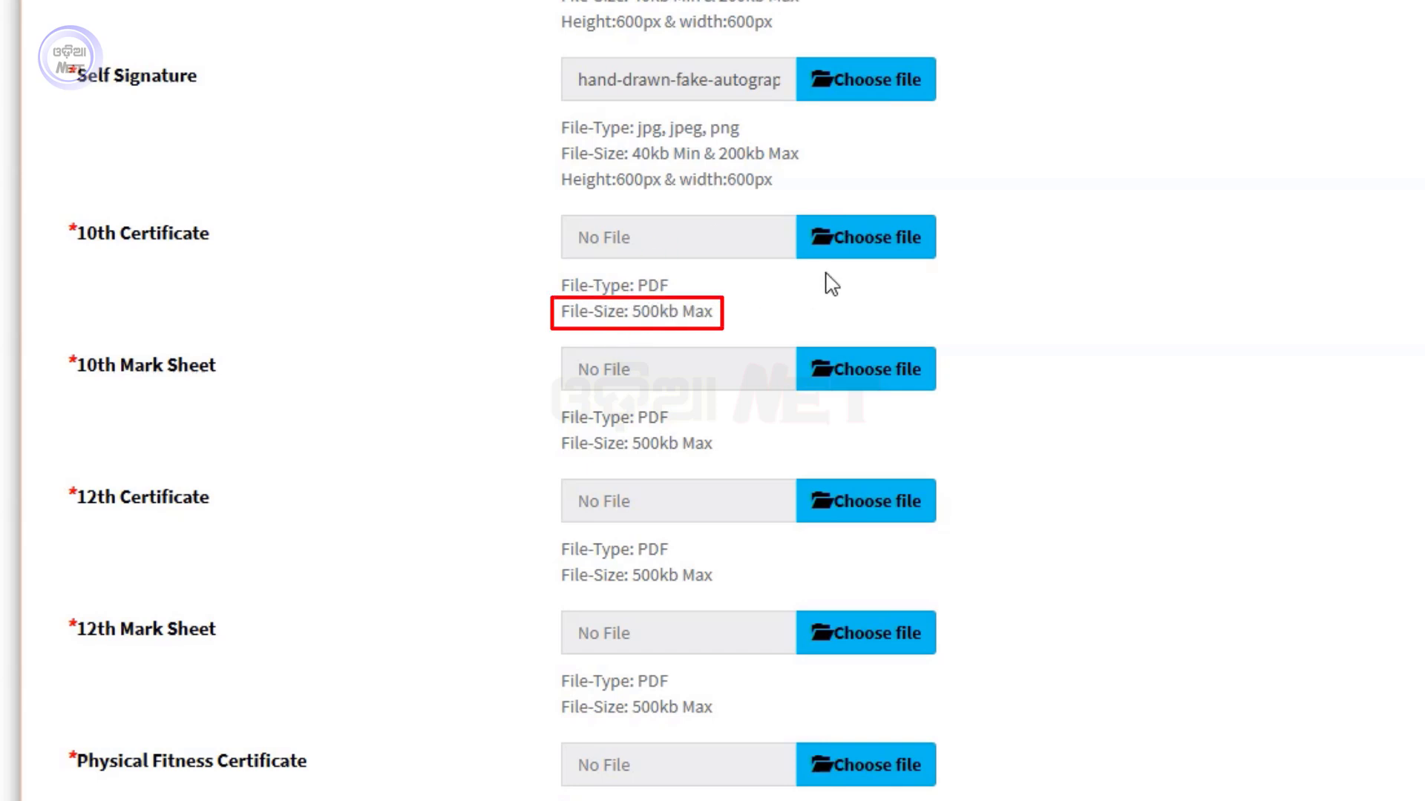
# Attach the 10th Certificate and 10th Mark Sheet PDFs
pyautogui.click(853, 249)
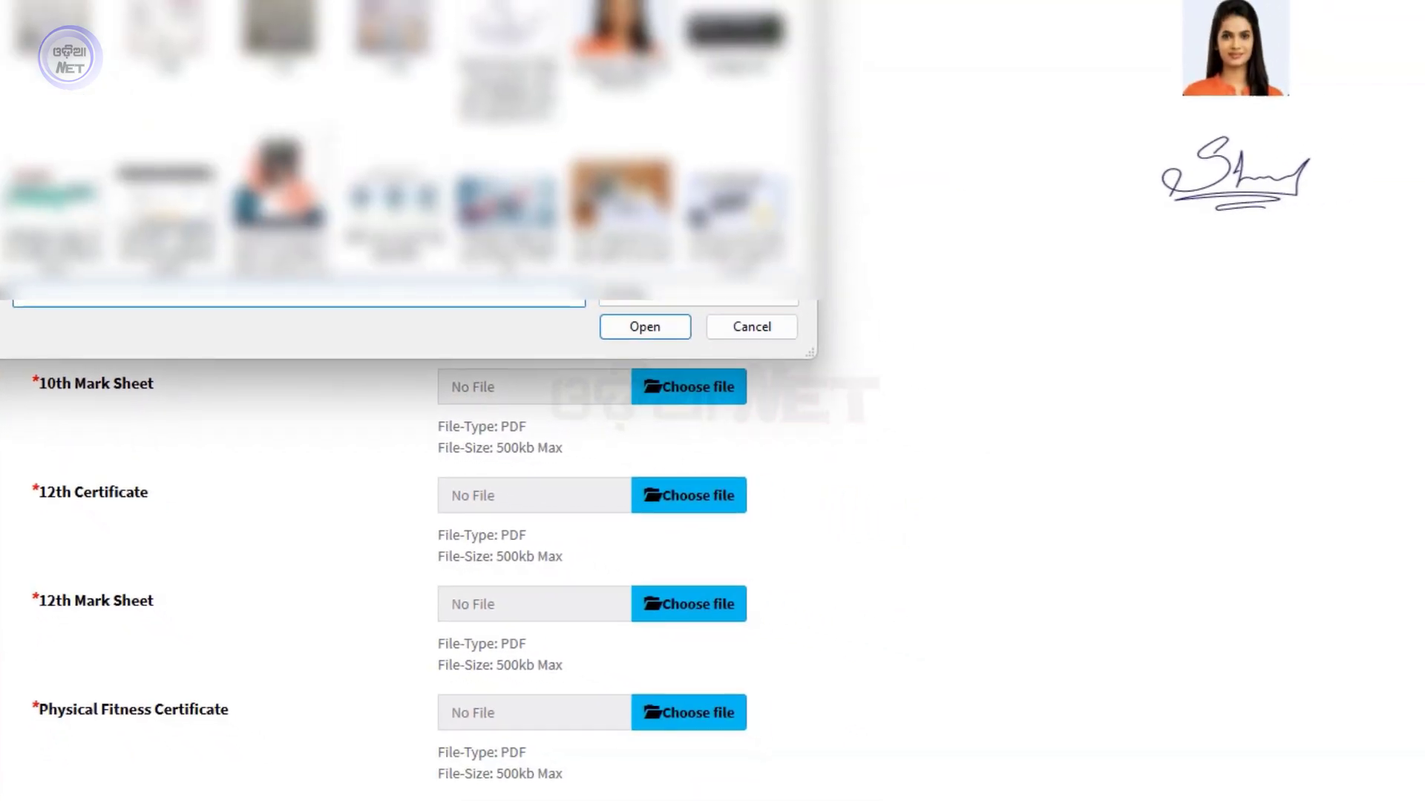
pyautogui.doubleClick(593, 290)
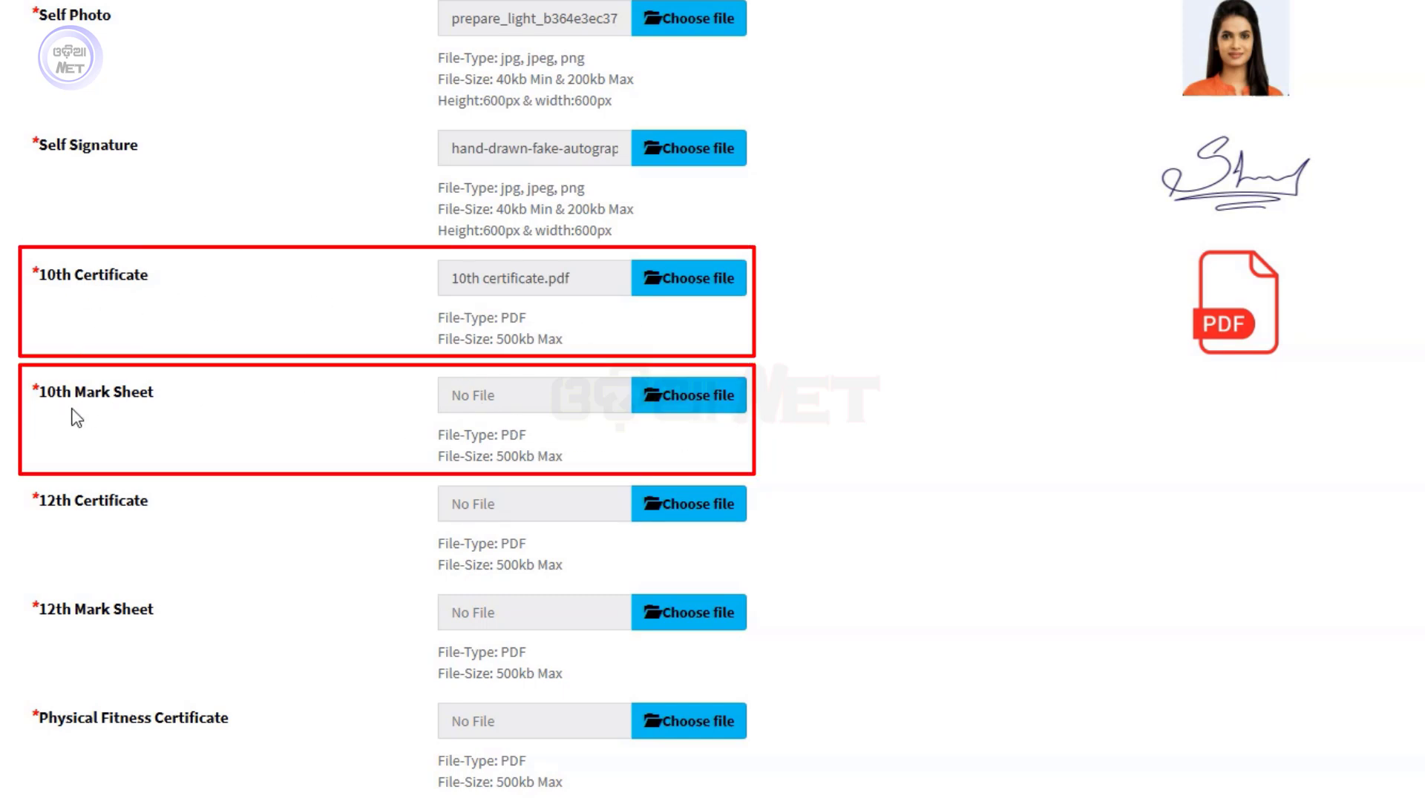
pyautogui.click(709, 396)
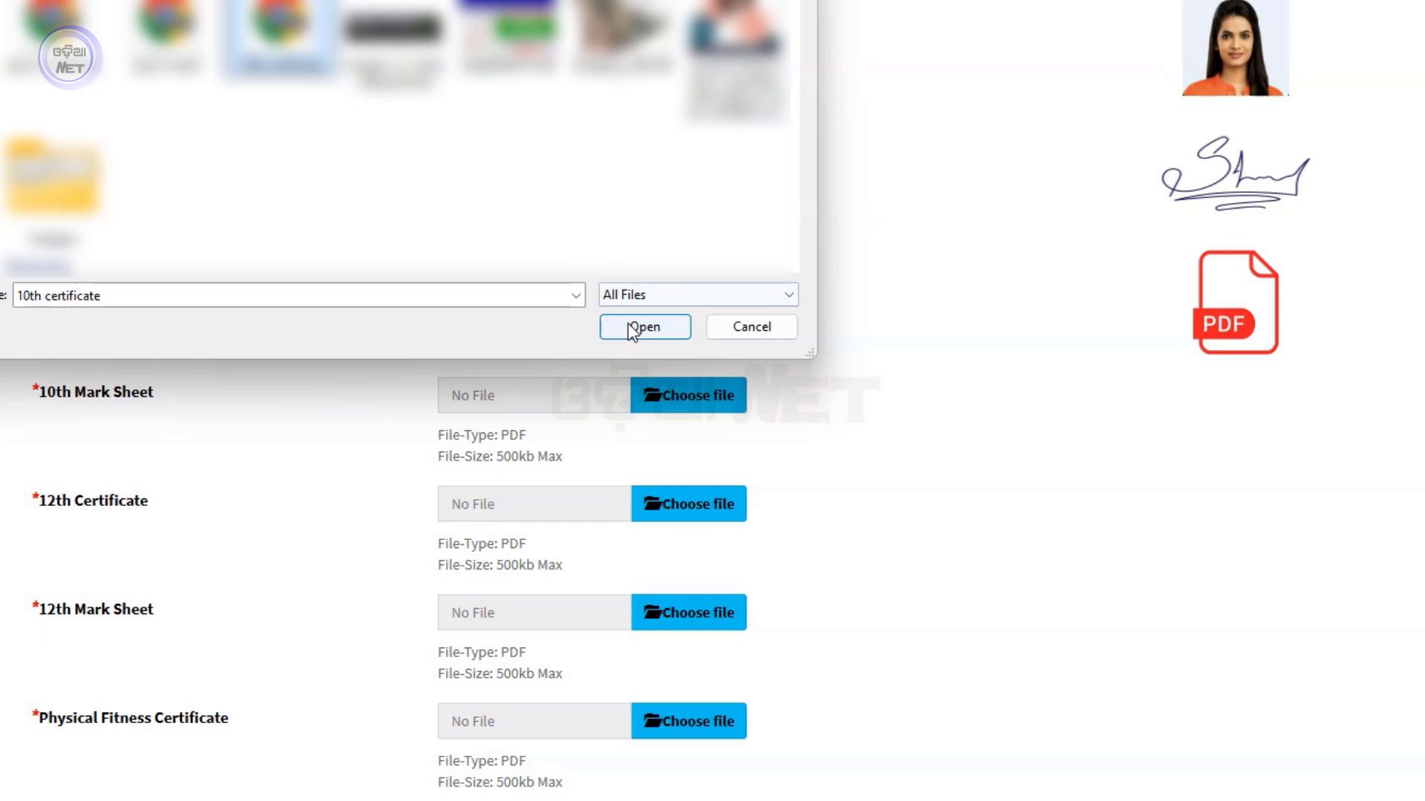
pyautogui.click(637, 325)
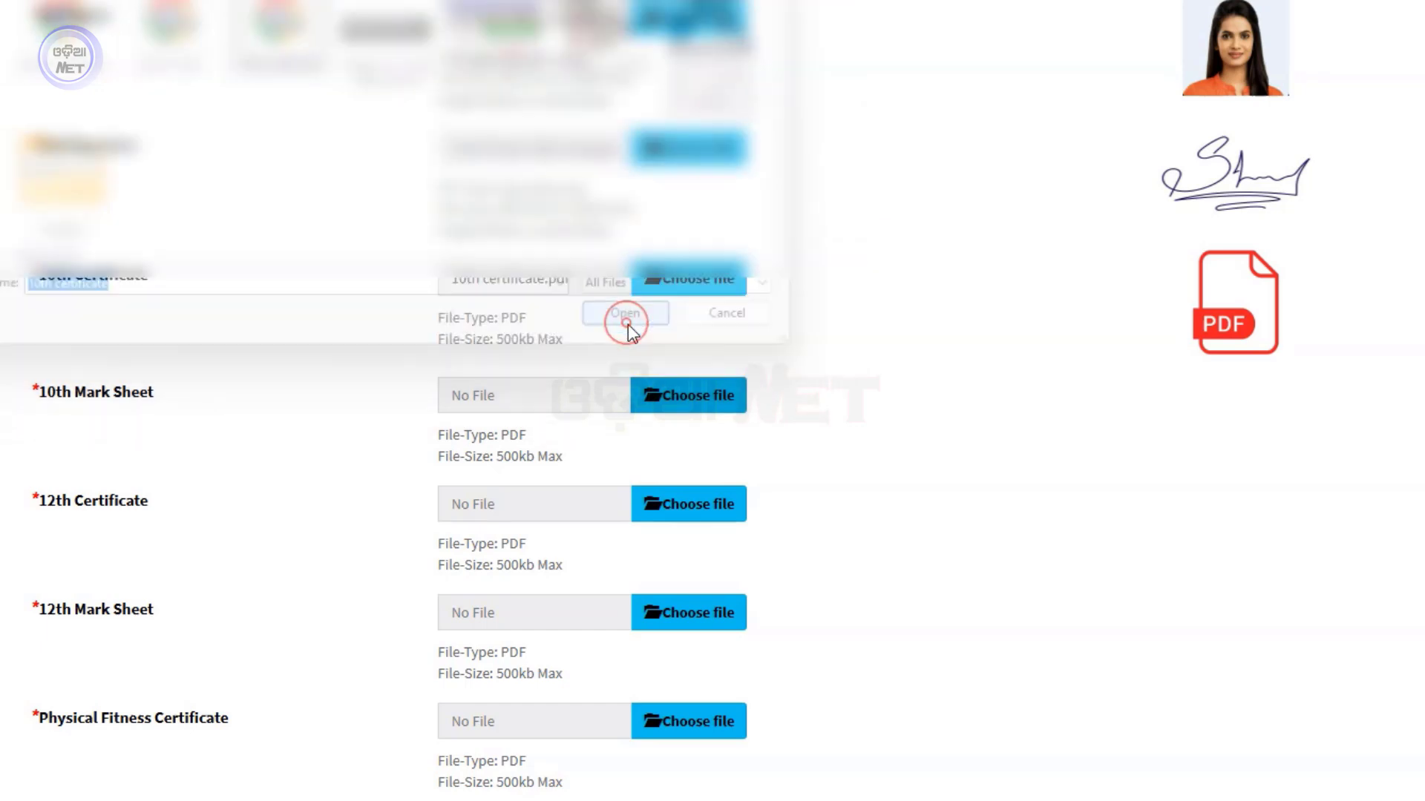
pyautogui.scroll(-4, 966, 459)
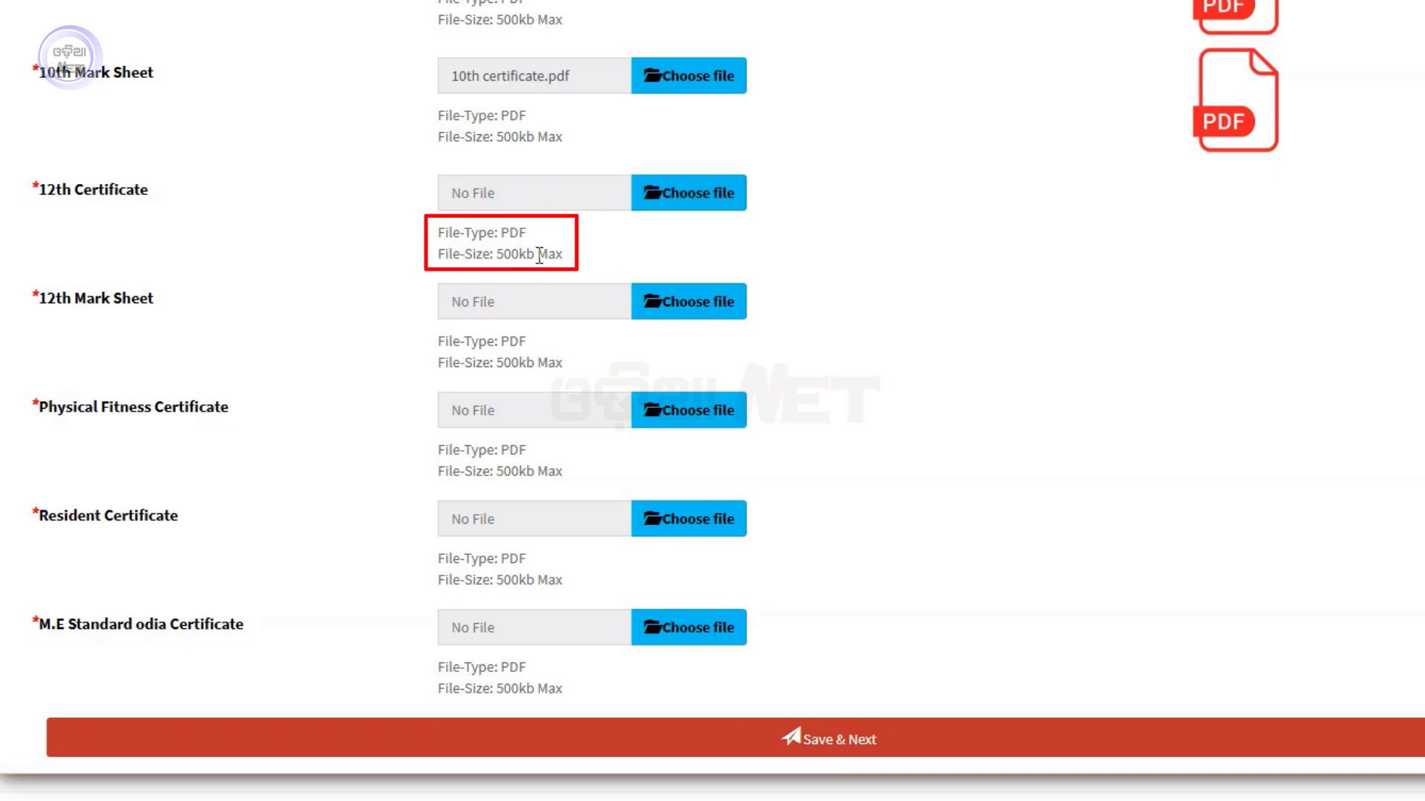
# Attach the 'plus 2 certificate' and plus 2 mark PDFs to the 12th Certificate and Mark Sheet fields
pyautogui.click(715, 210)
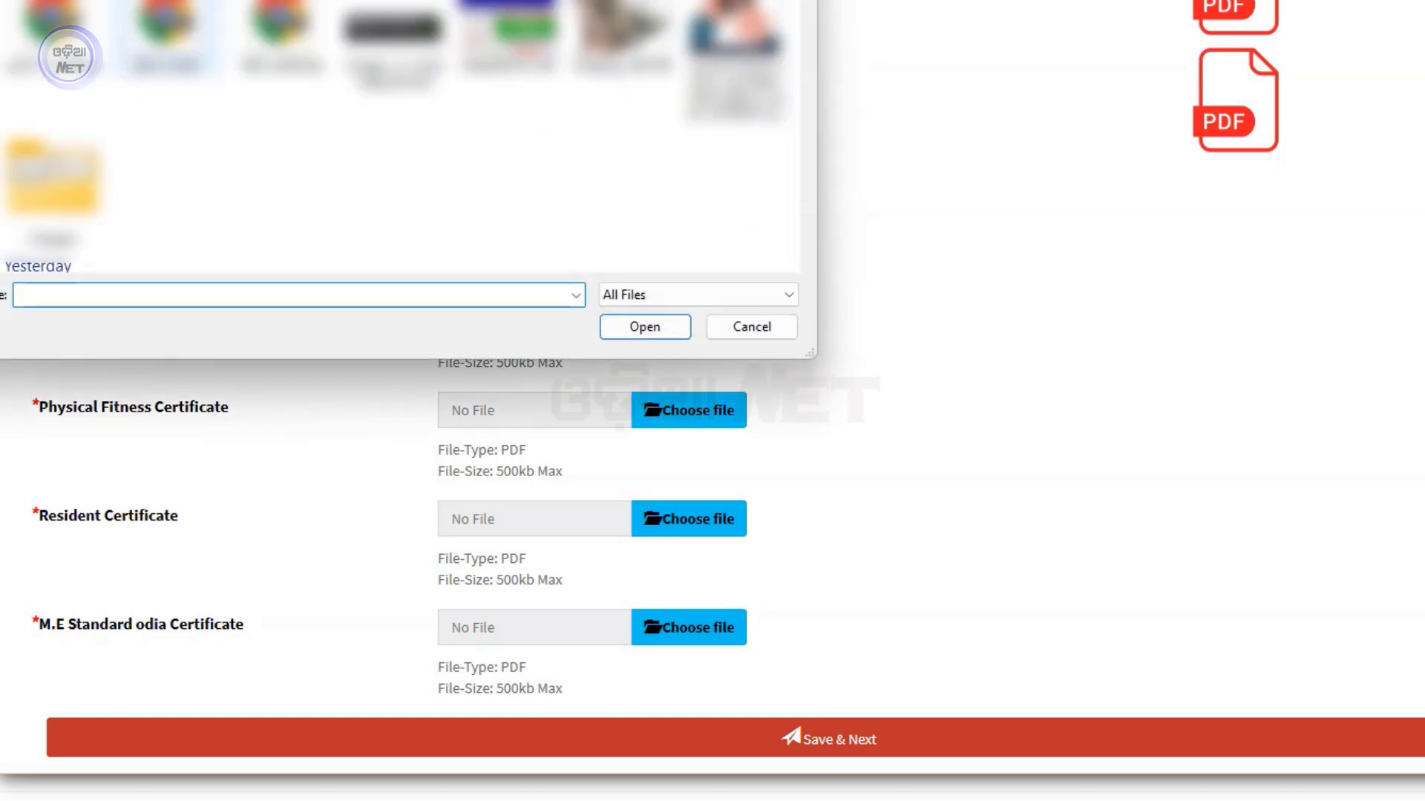
pyautogui.write('plus 2 certificate')
pyautogui.click(605, 327)
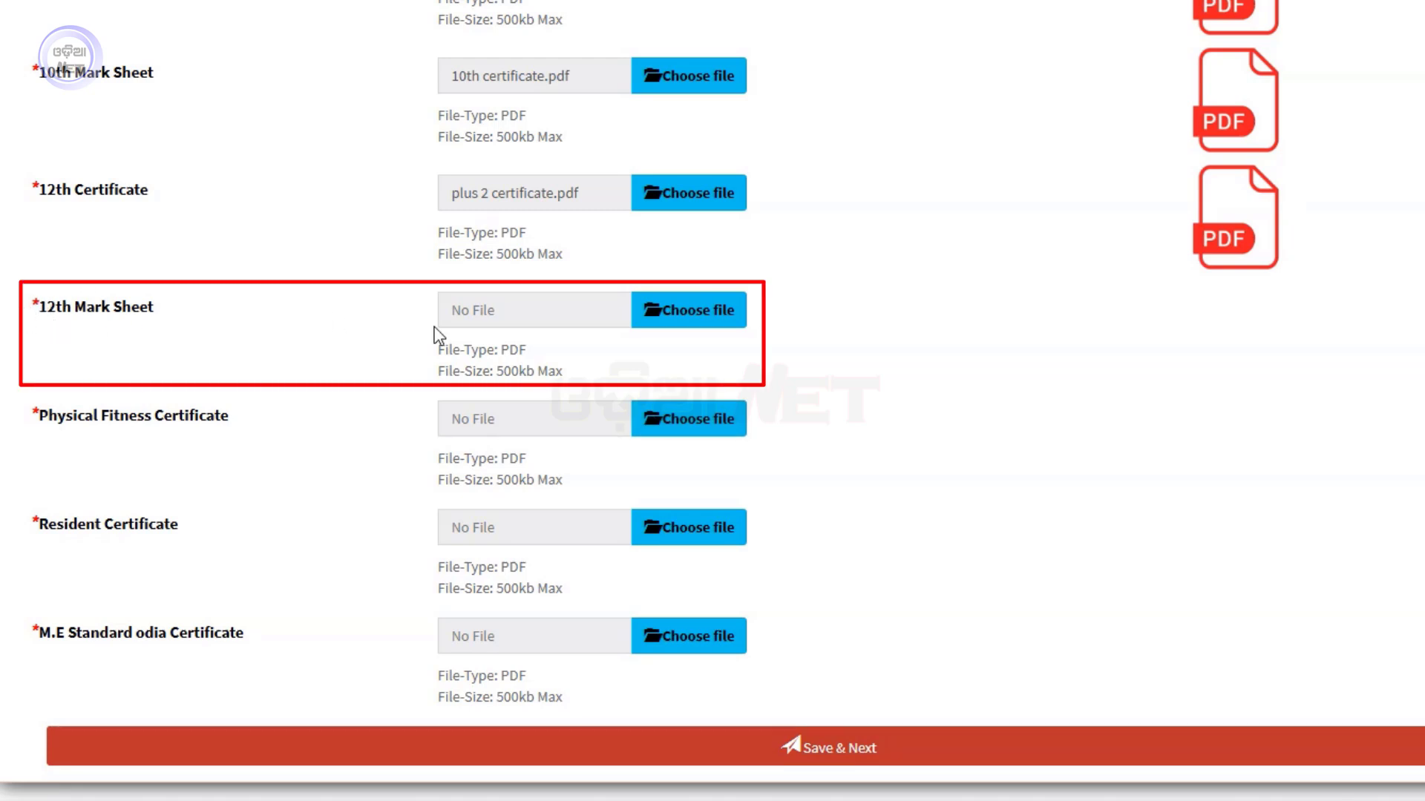
pyautogui.click(674, 319)
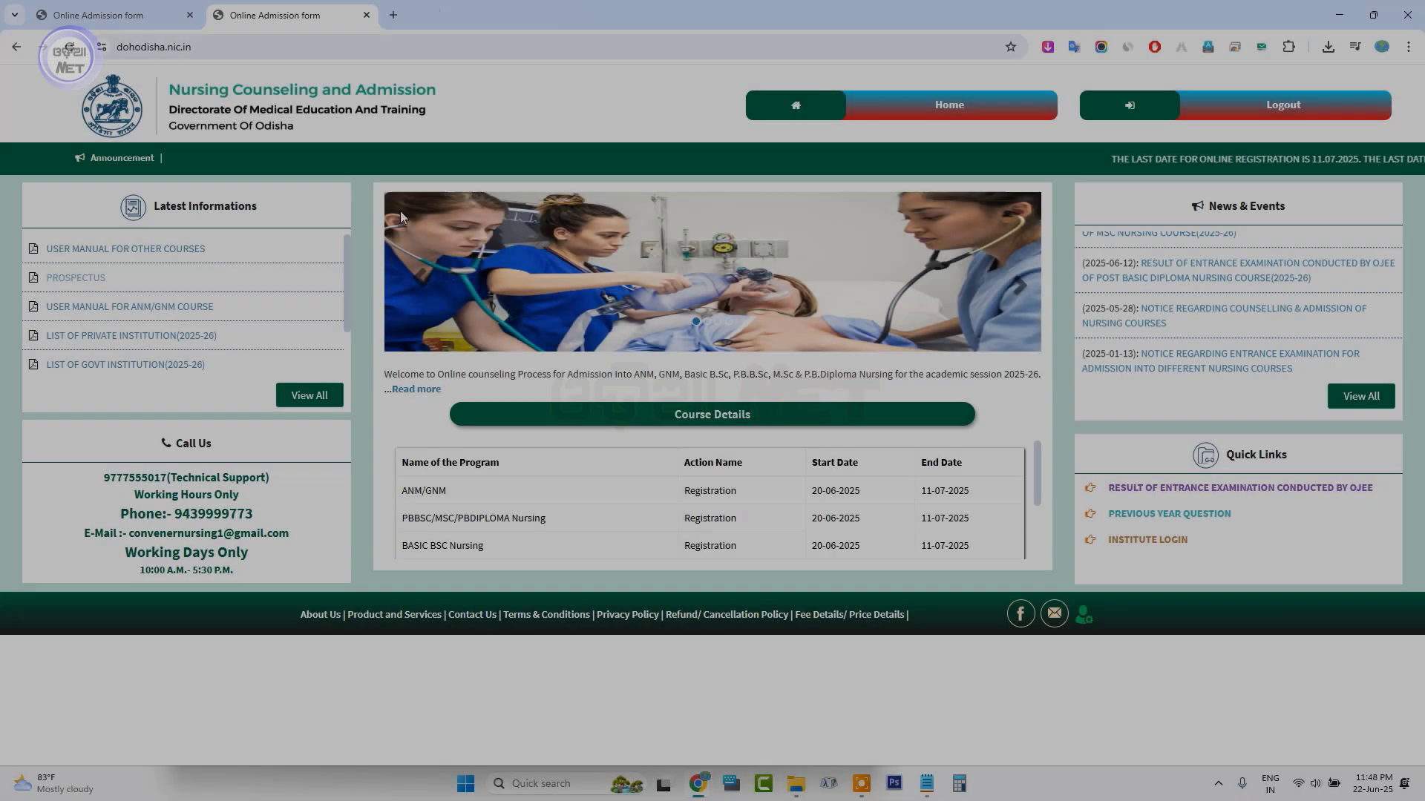
# Open the PROSPECTUS PDF and scroll to page 28, the Annexure-V Certificate of Physical Fitness
pyautogui.click(83, 278)
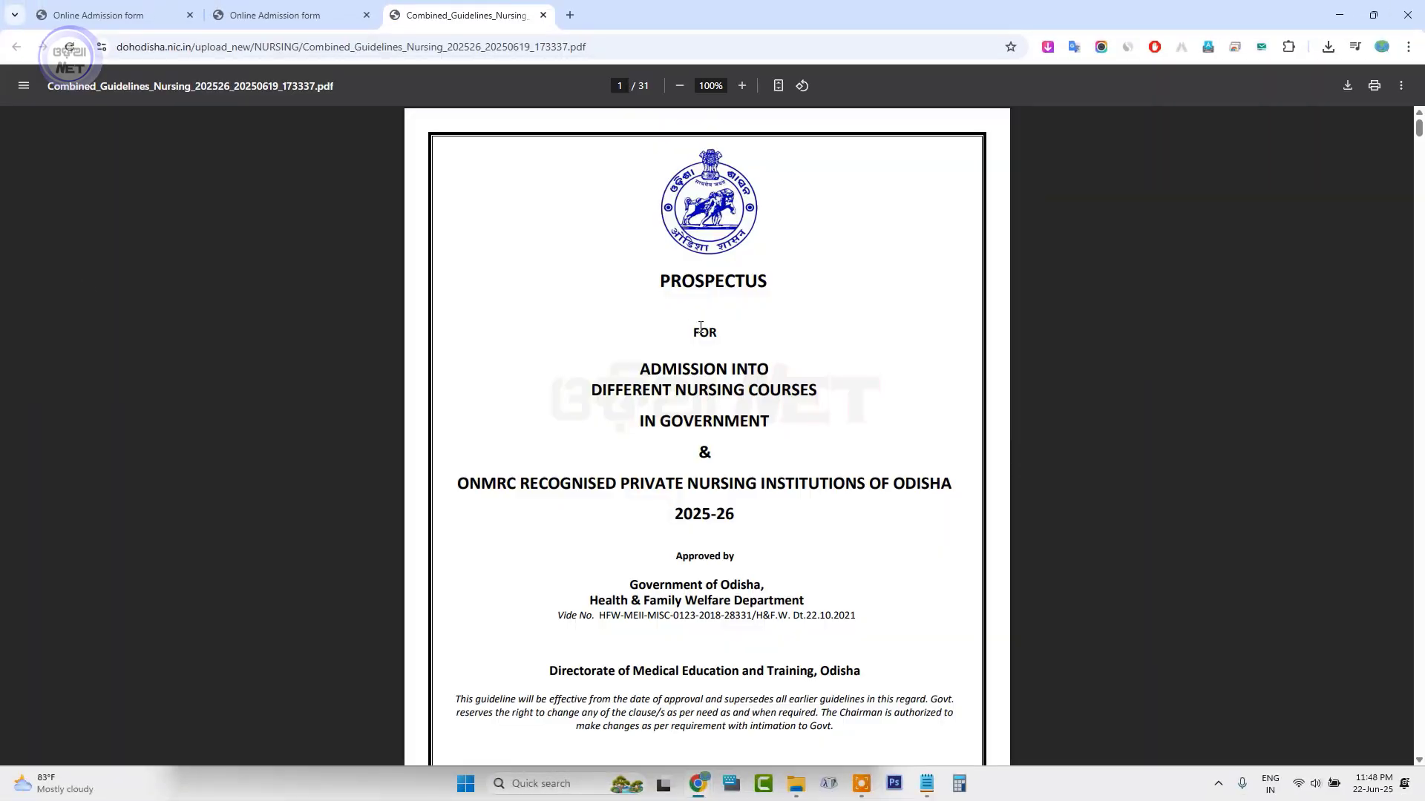
pyautogui.scroll(-15, 701, 326)
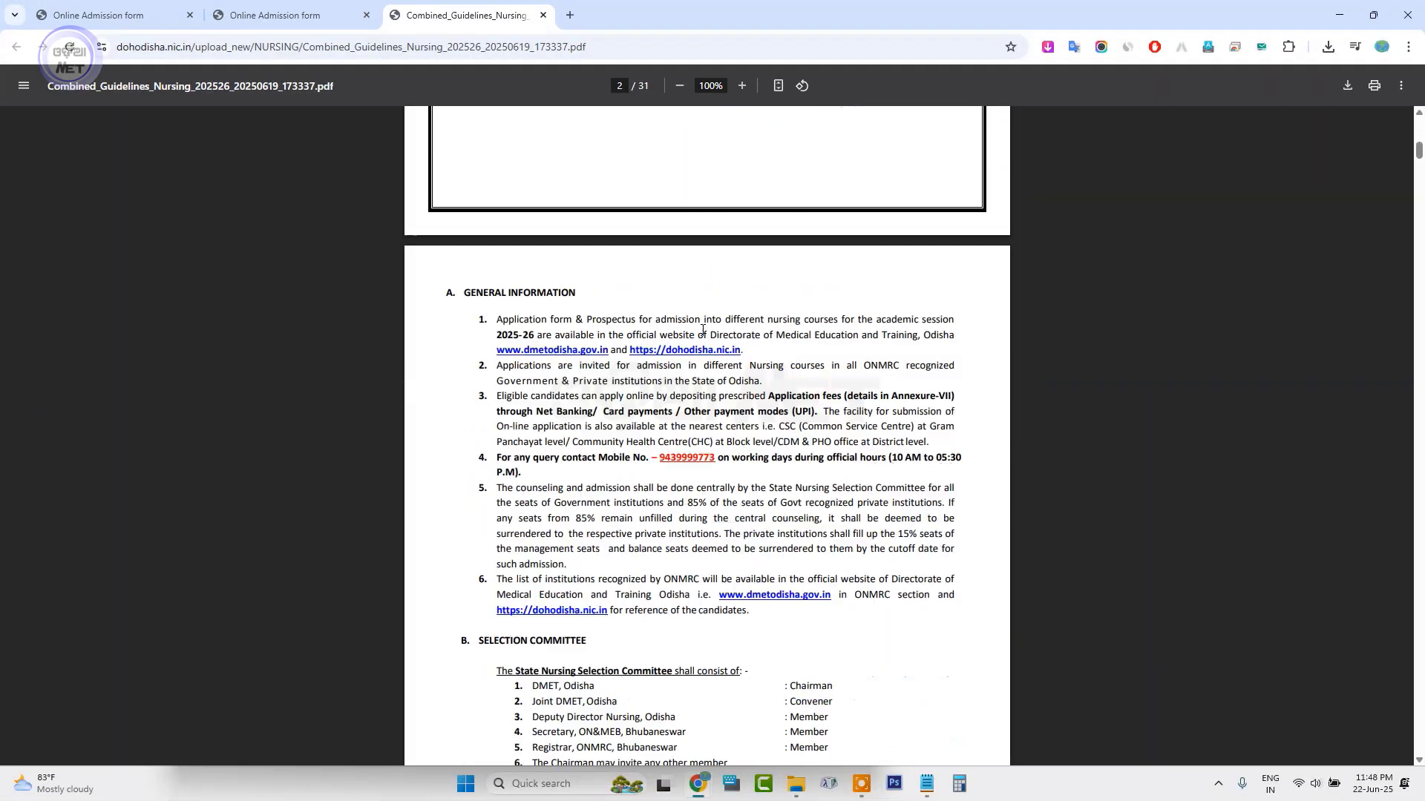
pyautogui.moveTo(1420, 164); pyautogui.dragTo(1359, 519)
pyautogui.scroll(-4, 745, 288)
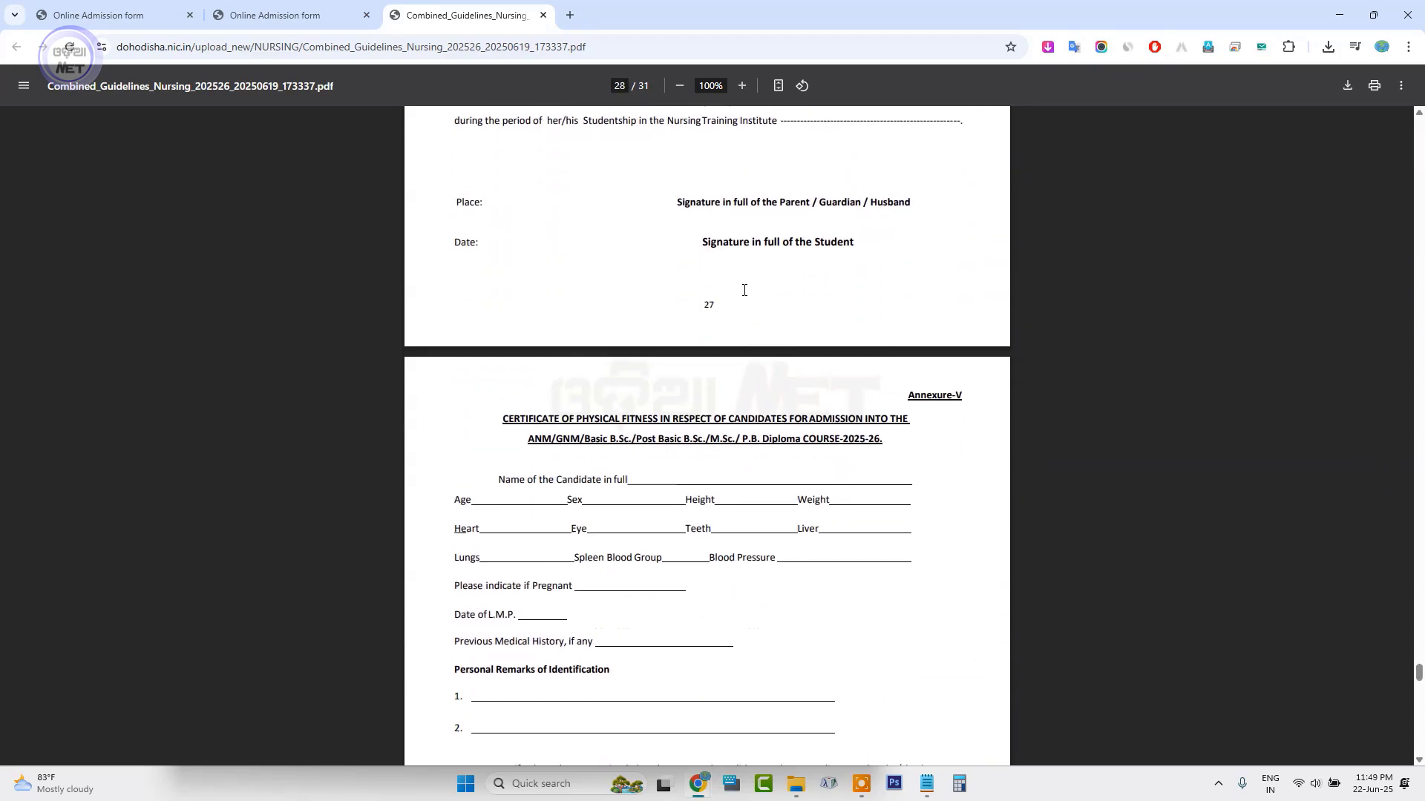
pyautogui.scroll(-4, 745, 289)
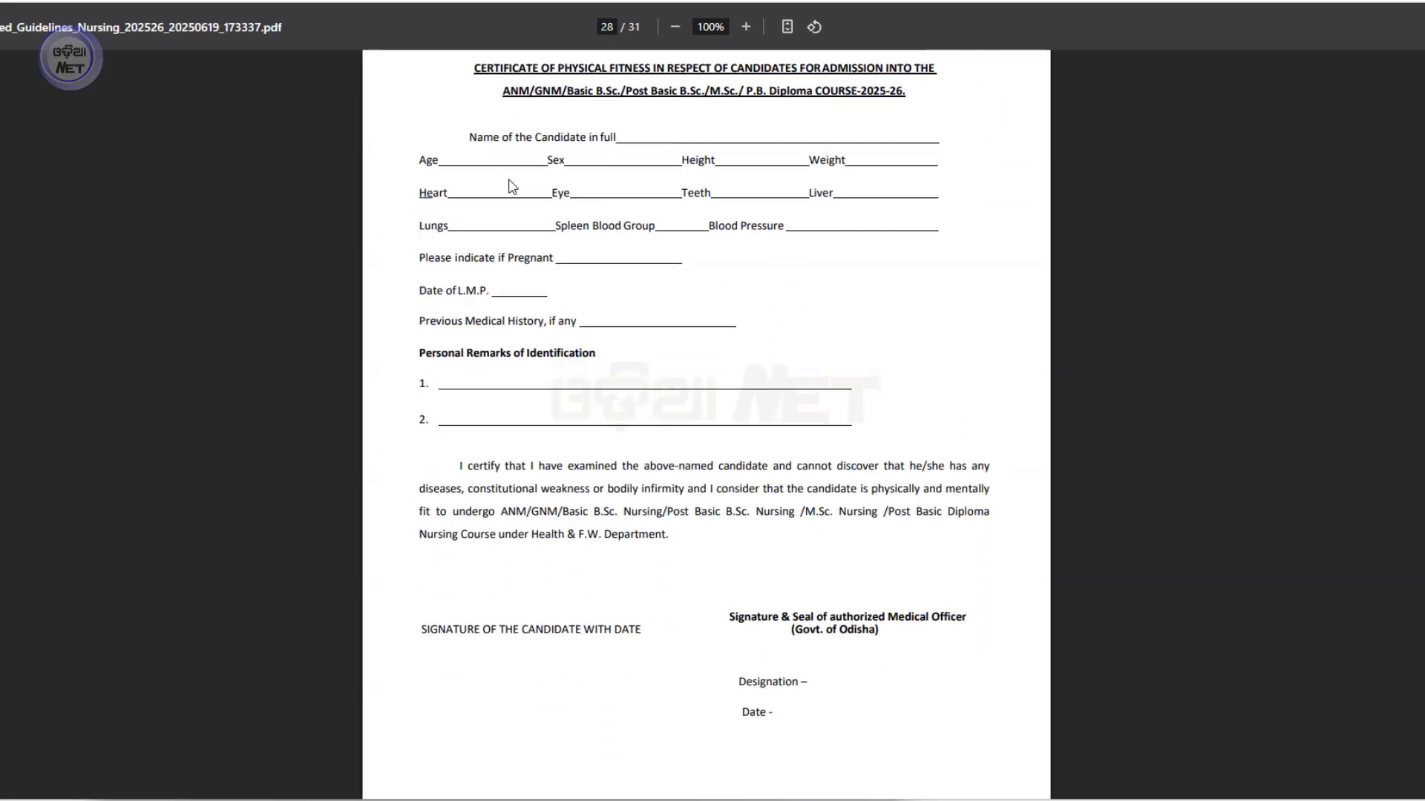
pyautogui.scroll(1, 511, 186)
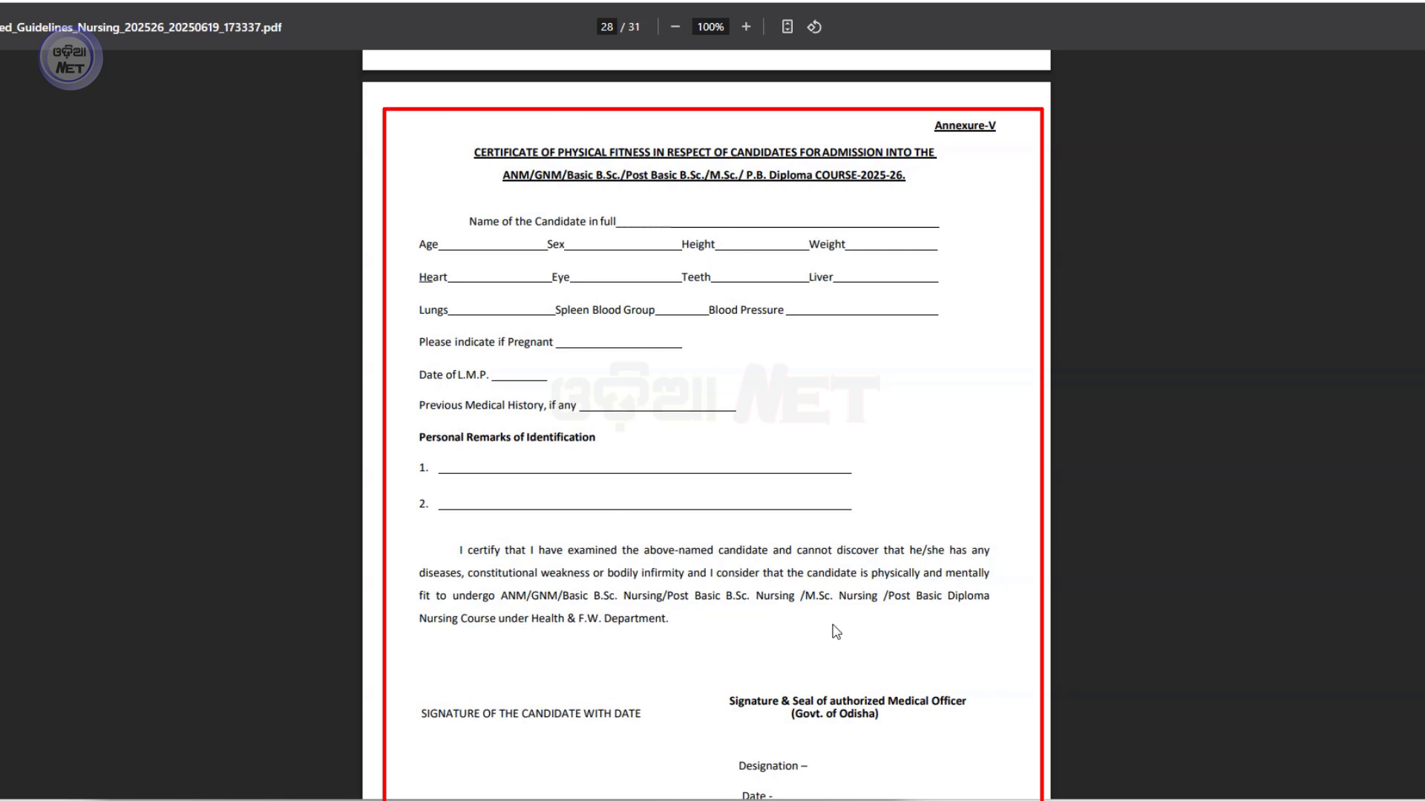
pyautogui.scroll(-1, 794, 586)
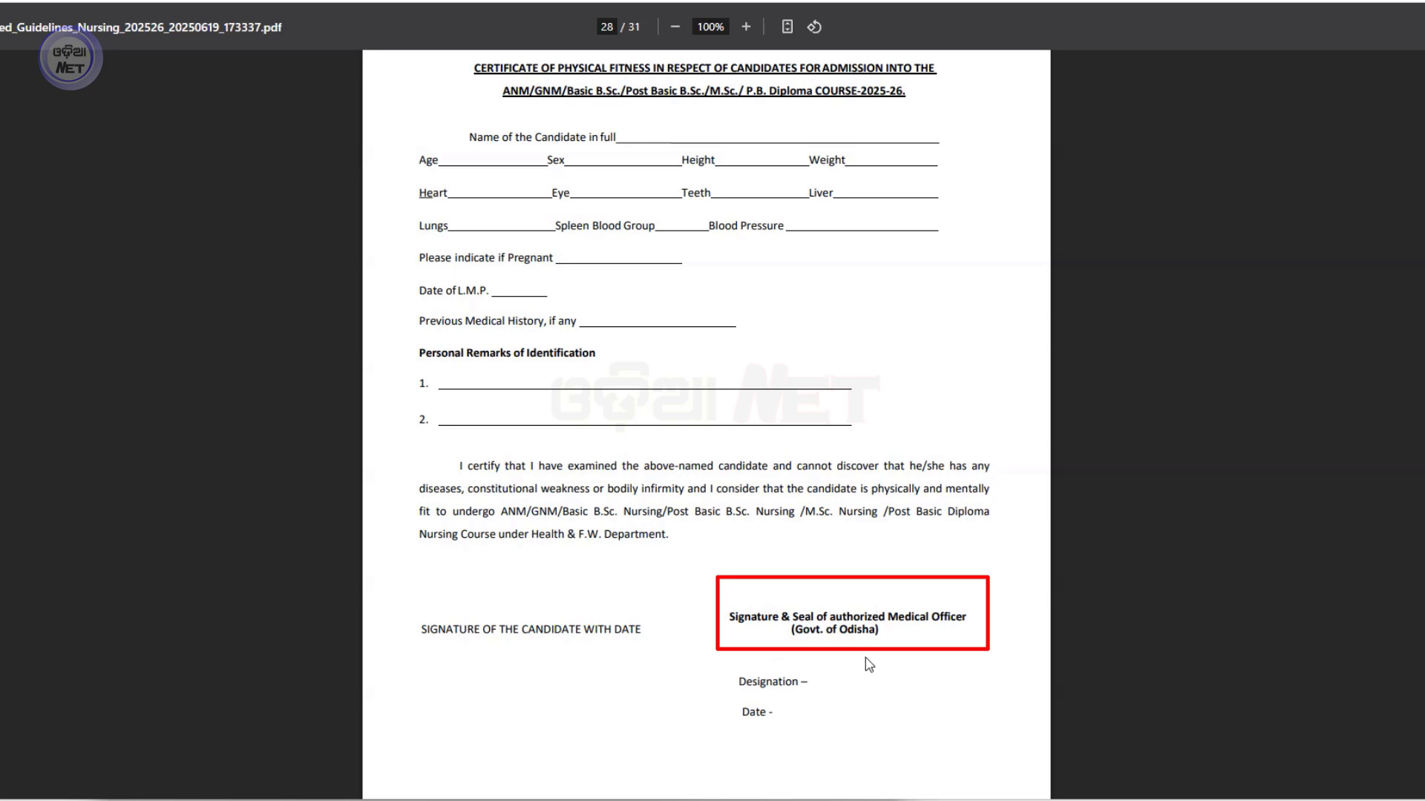
pyautogui.scroll(2, 786, 593)
pyautogui.scroll(-4, 706, 318)
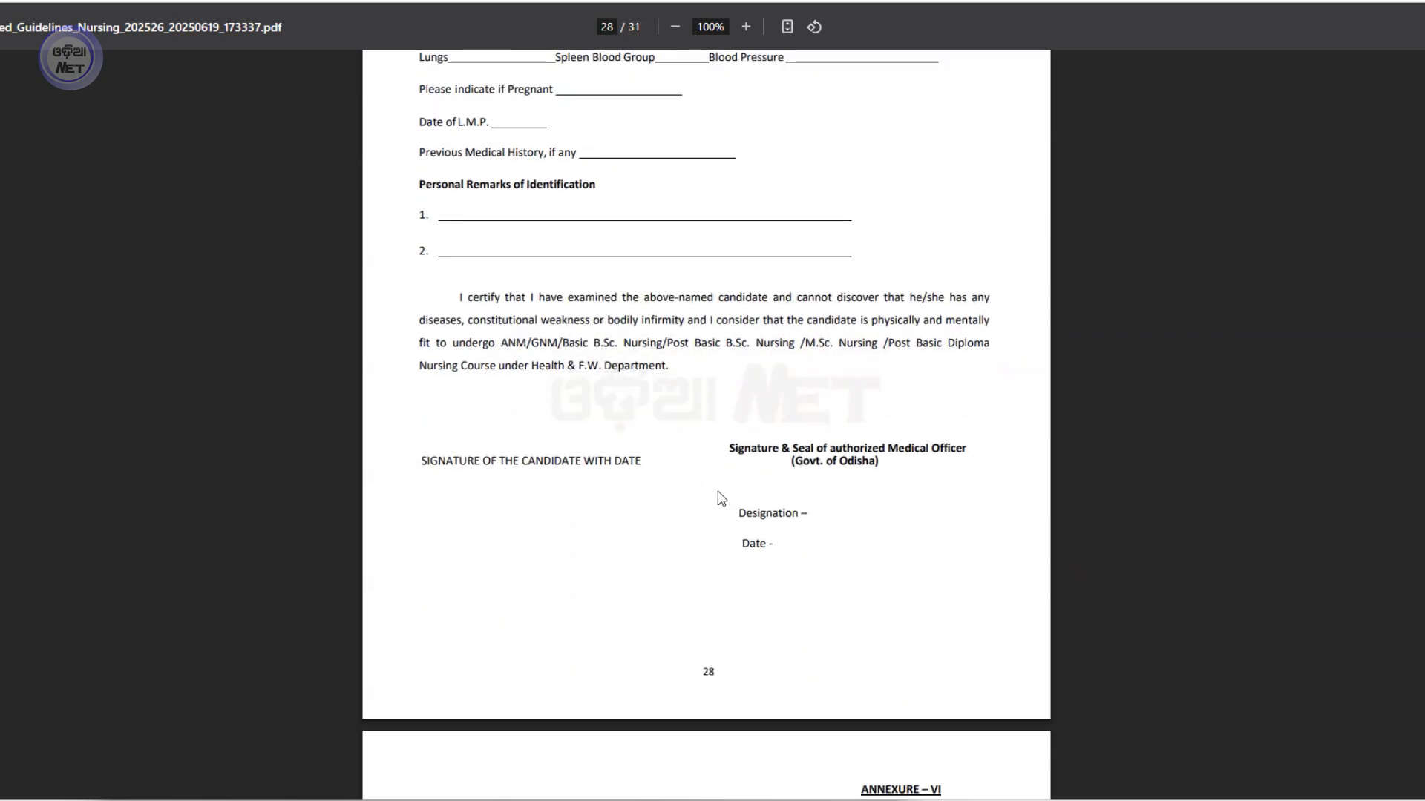
pyautogui.scroll(2, 719, 496)
pyautogui.scroll(2, 719, 492)
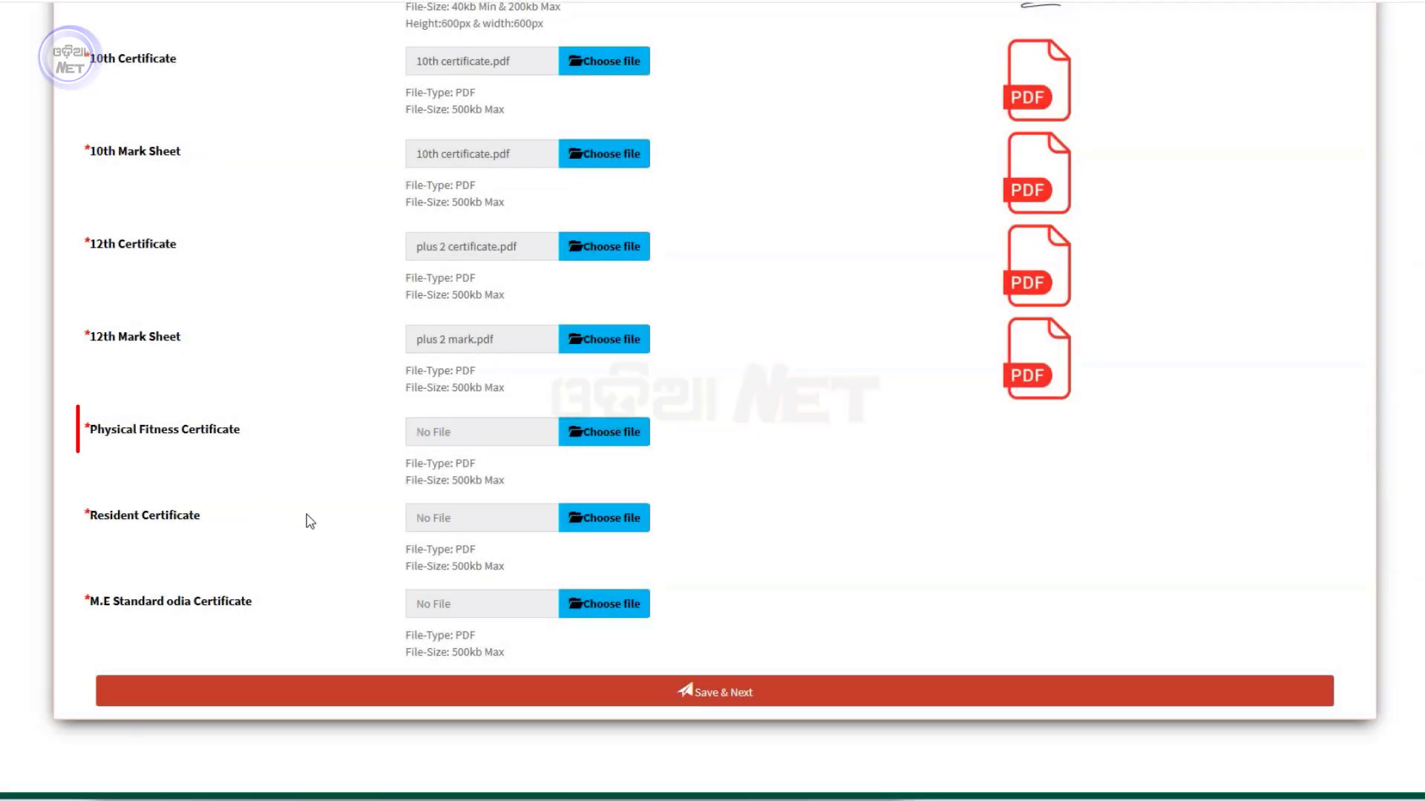
# Attach the Physical Fitness Certificate and Resident Certificate PDFs
pyautogui.click(590, 432)
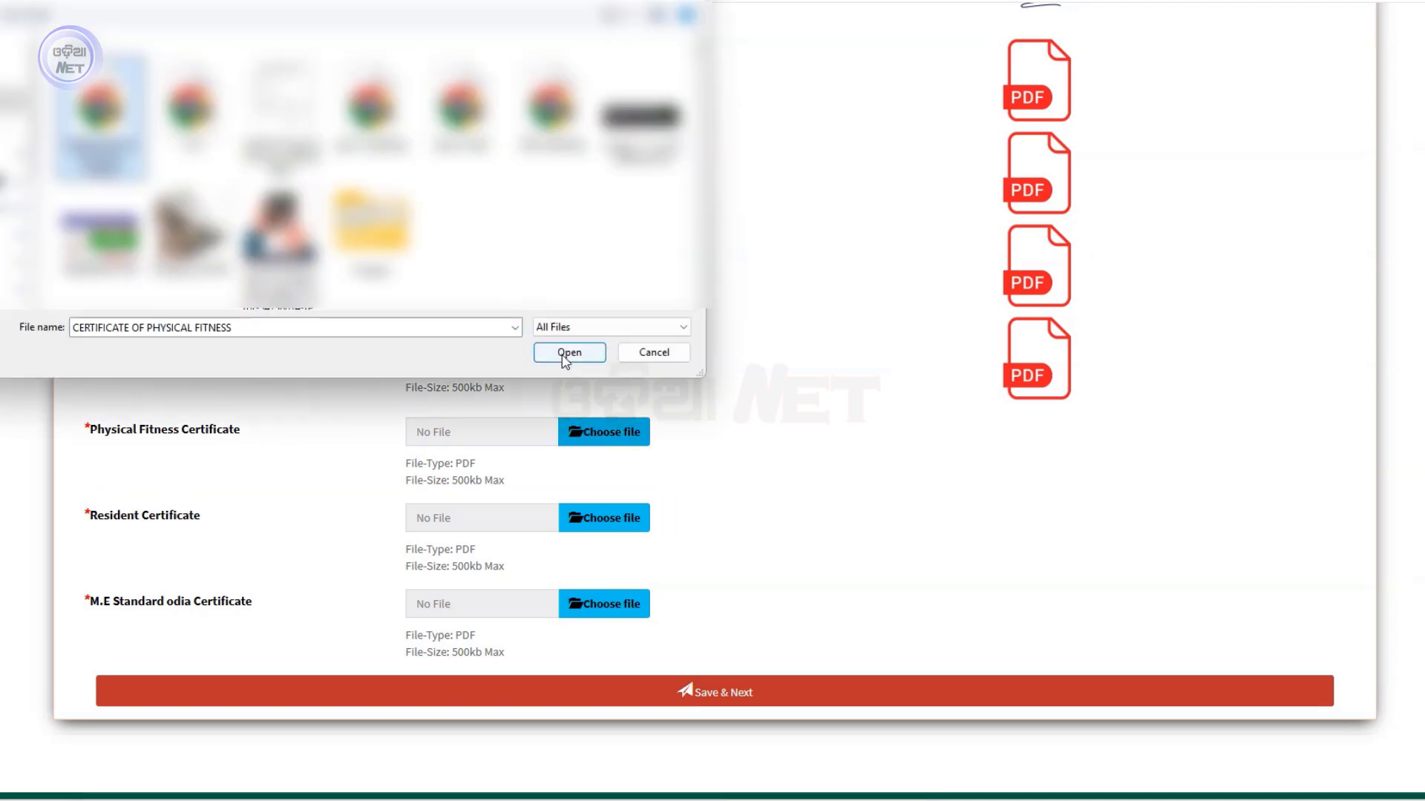
pyautogui.click(566, 354)
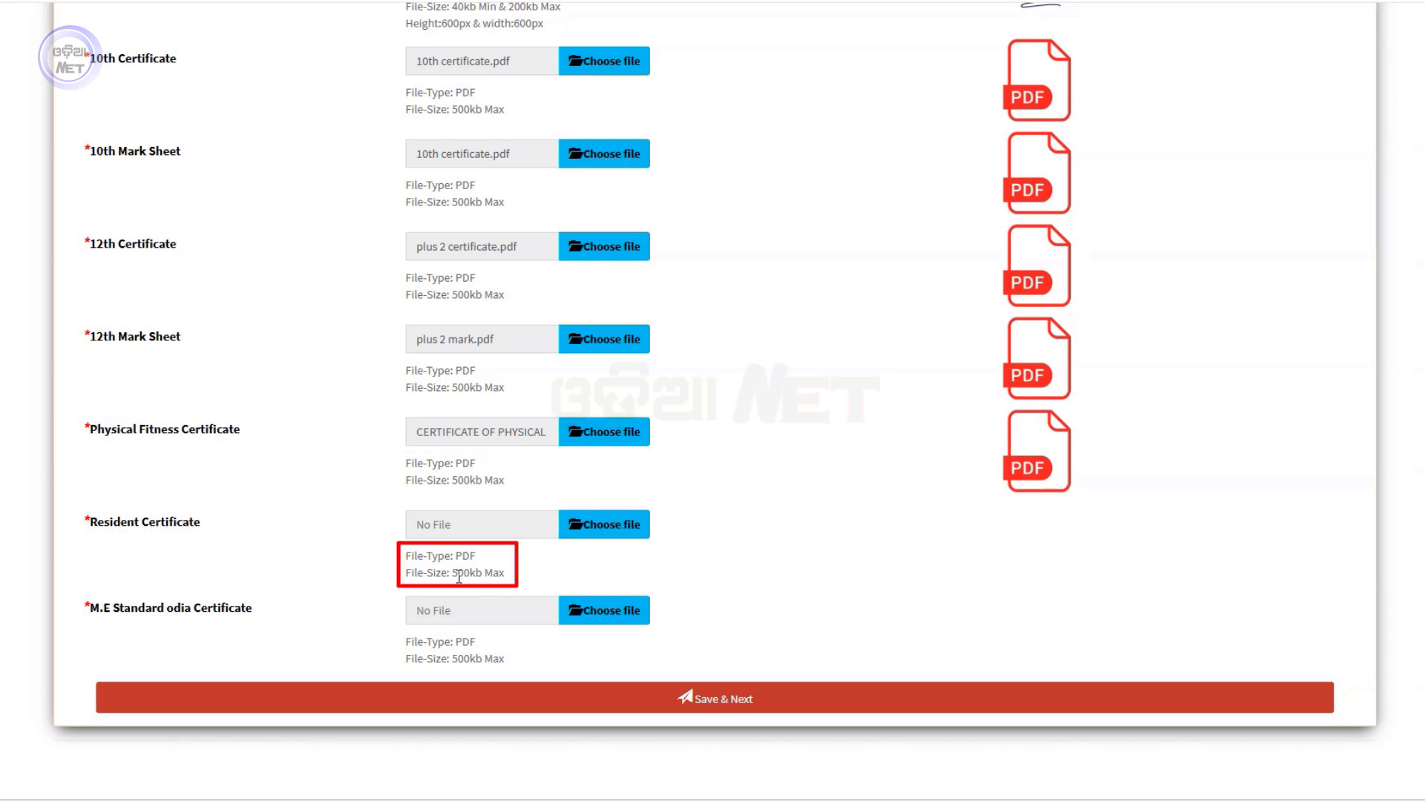
pyautogui.click(613, 531)
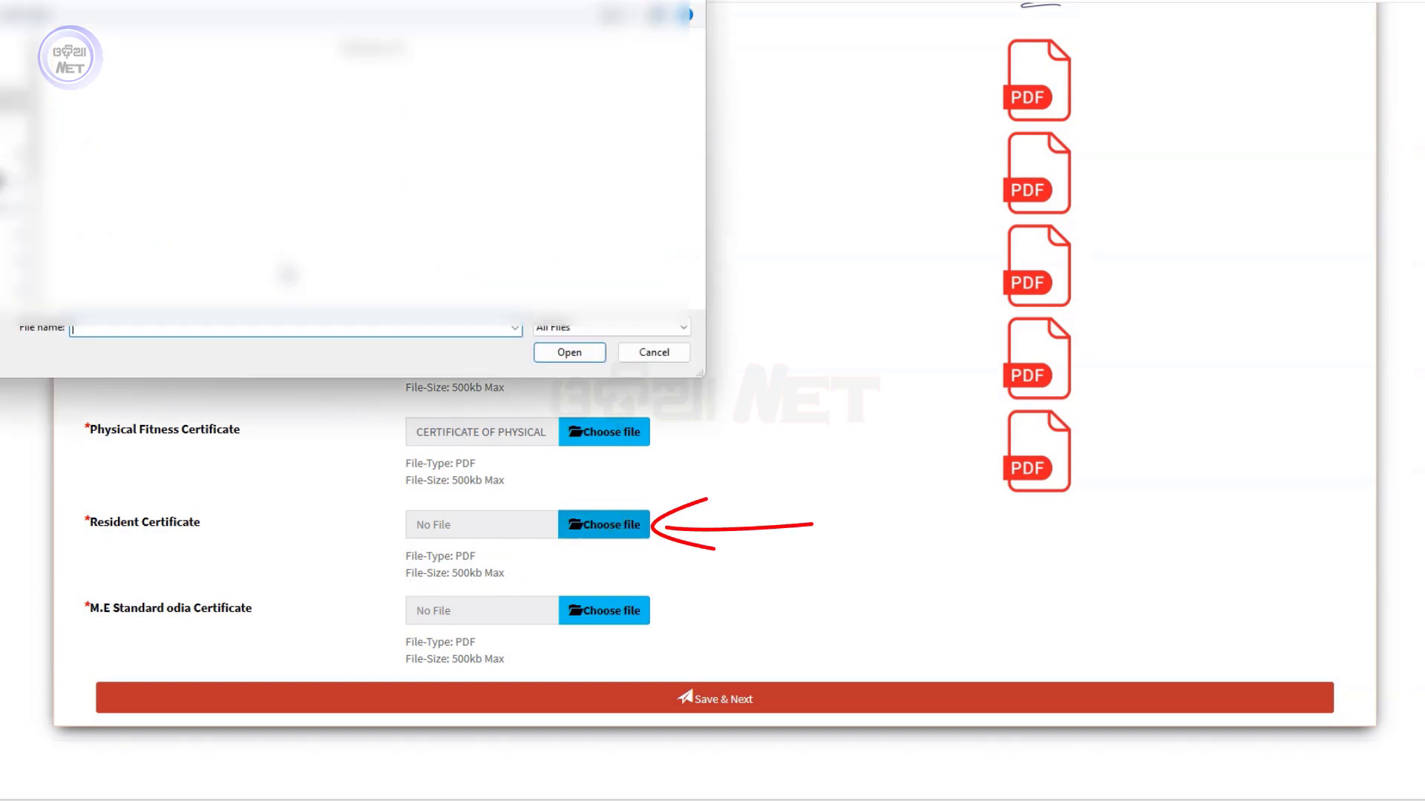
pyautogui.click(101, 107)
pyautogui.click(555, 362)
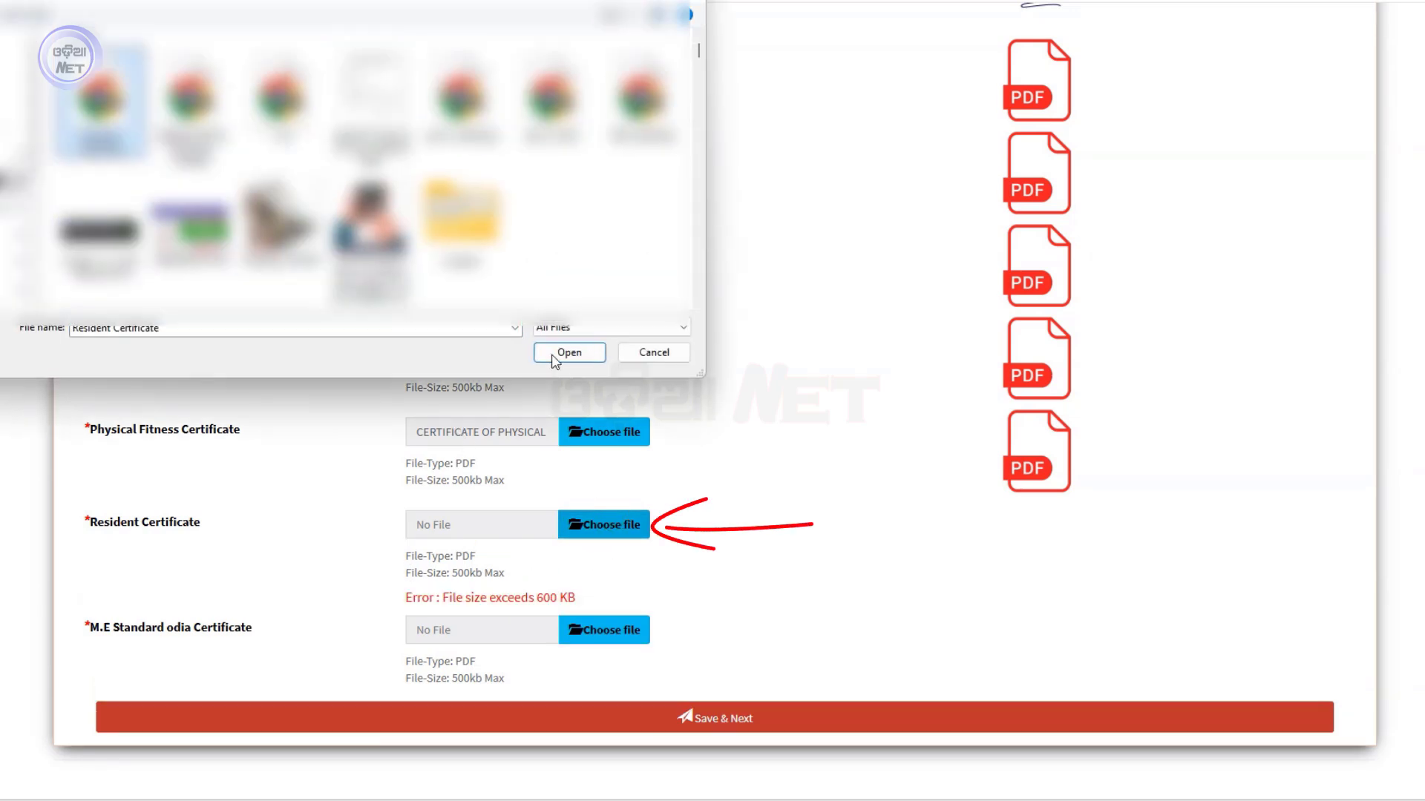
pyautogui.click(555, 354)
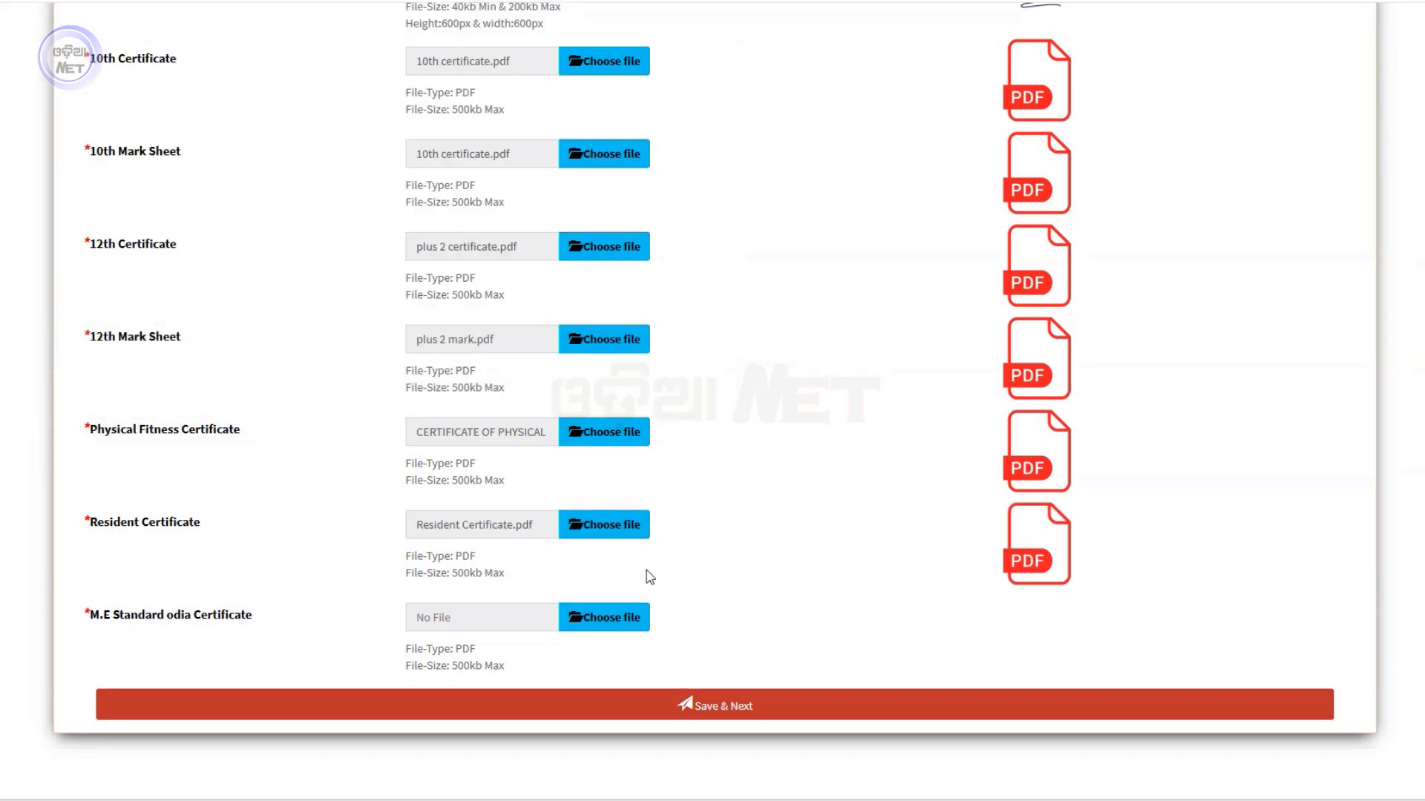
pyautogui.scroll(-1, 650, 577)
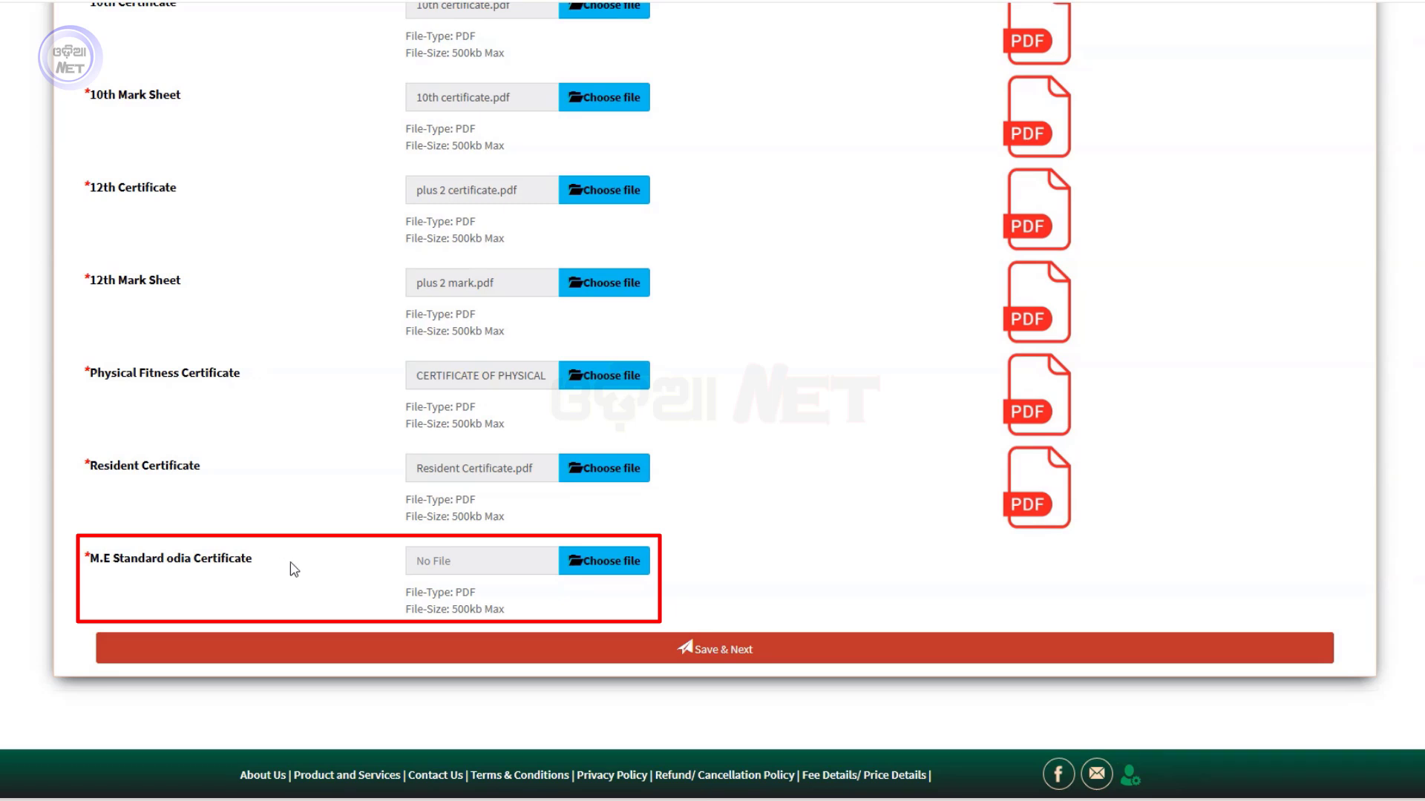
# Attach the PDF for the M.E Standard Odia Certificate and bring Save & Next into view
pyautogui.click(586, 562)
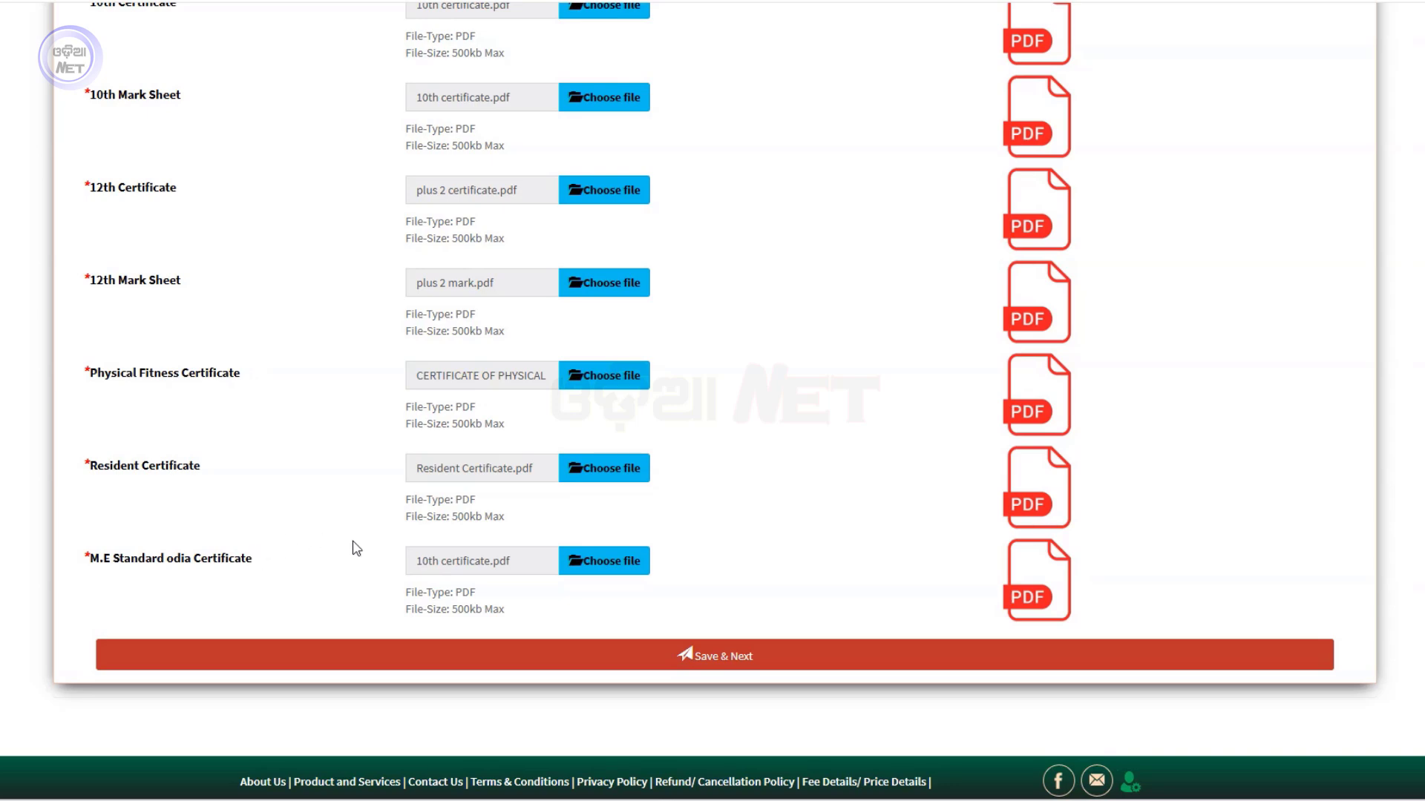
pyautogui.scroll(5, 357, 549)
pyautogui.scroll(4, 331, 502)
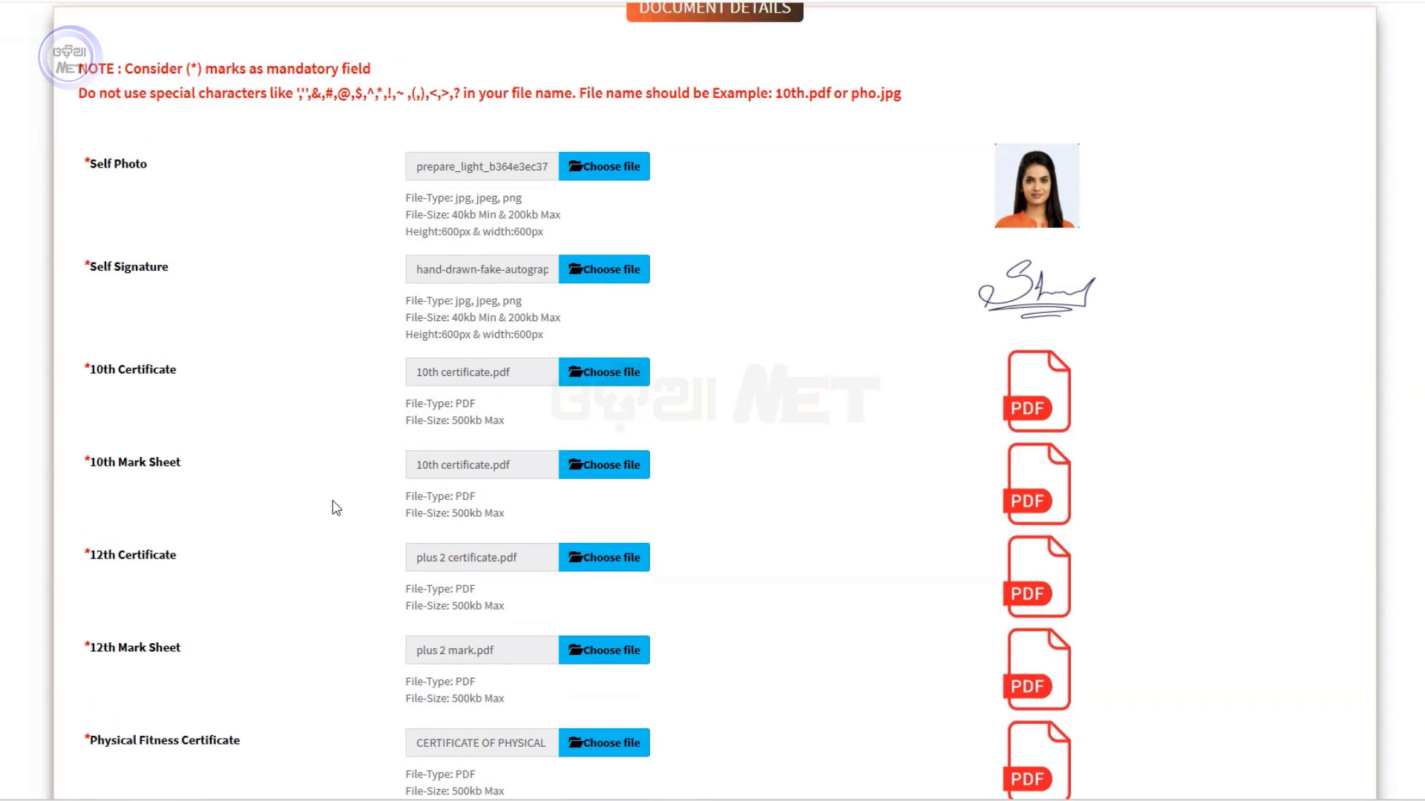
pyautogui.scroll(-9, 331, 499)
pyautogui.scroll(5, 356, 527)
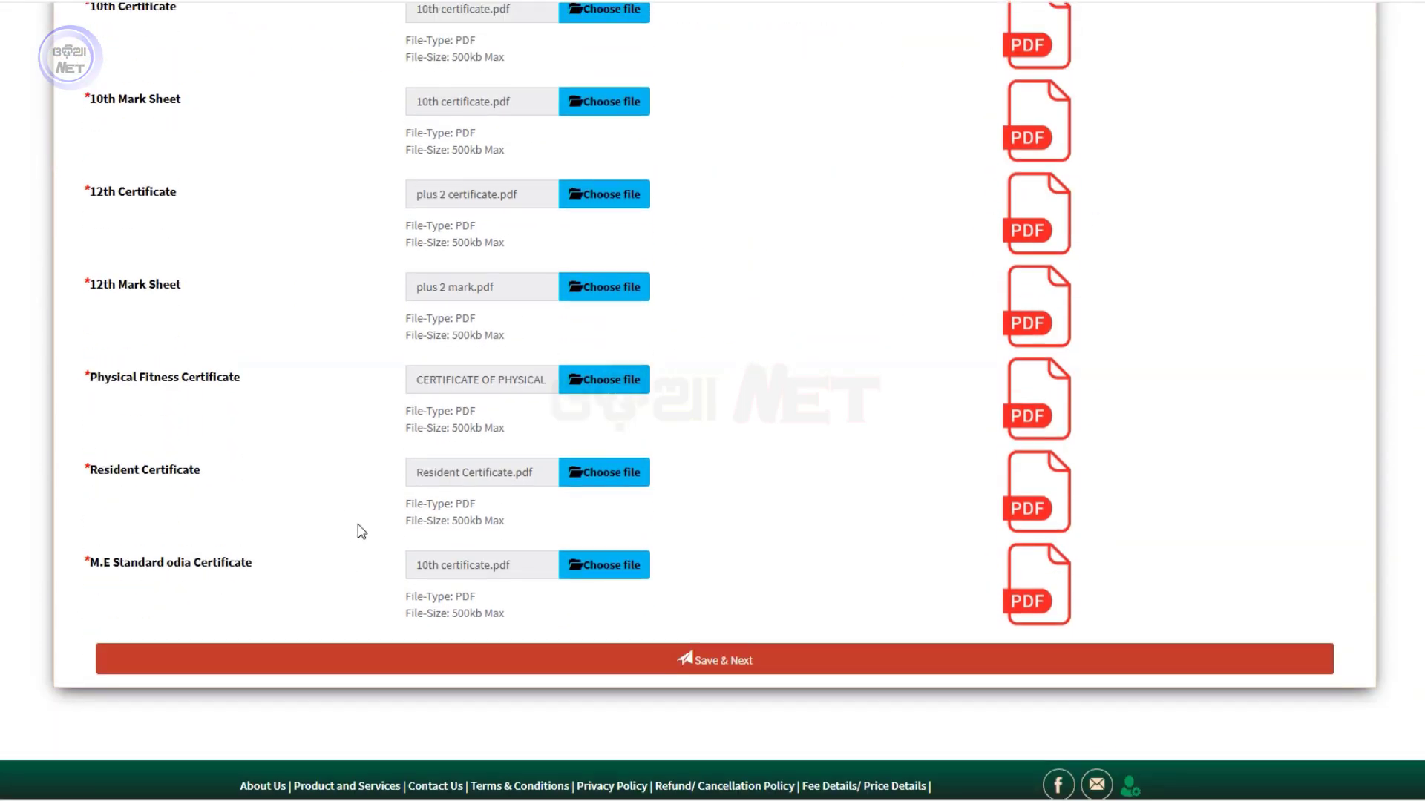
pyautogui.scroll(-5, 330, 244)
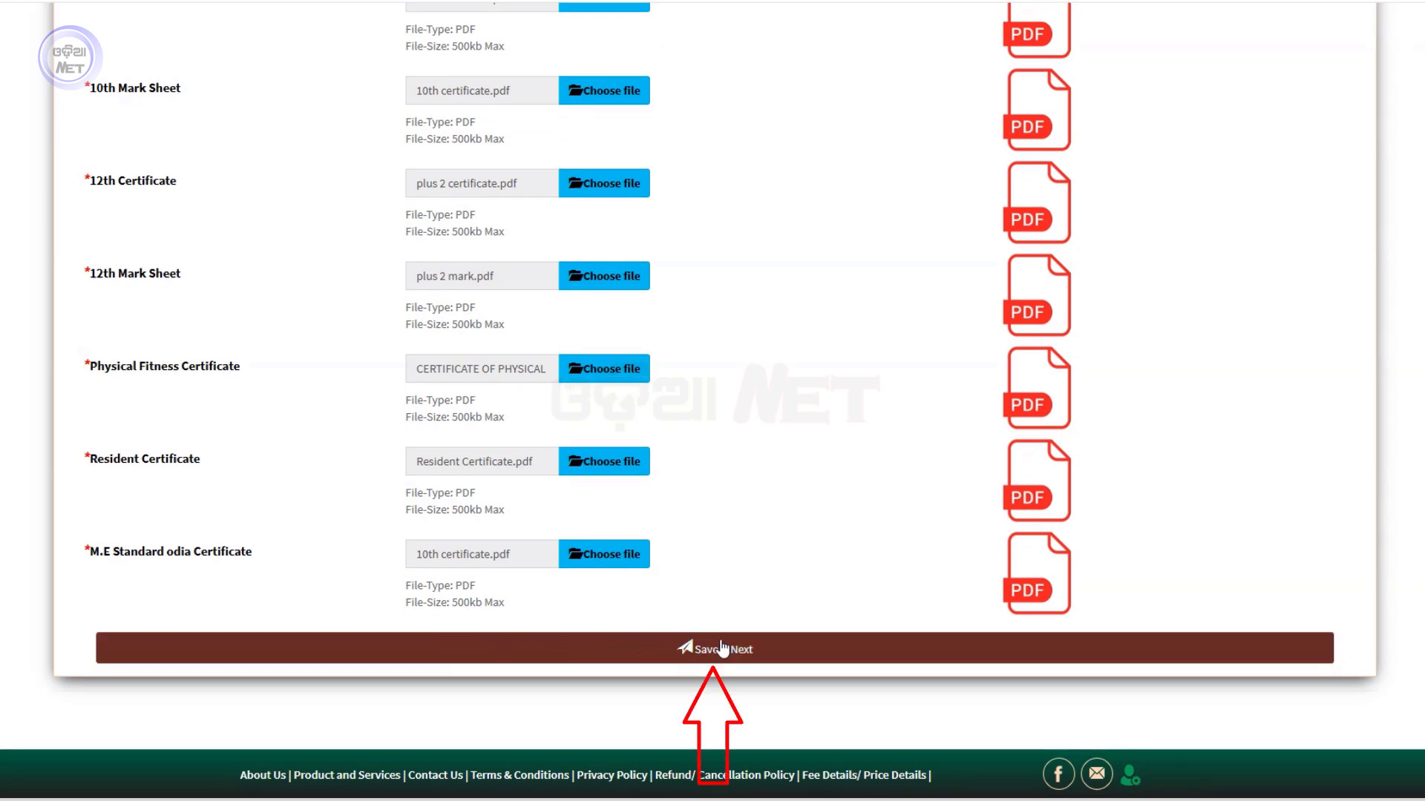
# Save the uploaded documents and check the 300.00 application fee on Payment Details
pyautogui.click(748, 653)
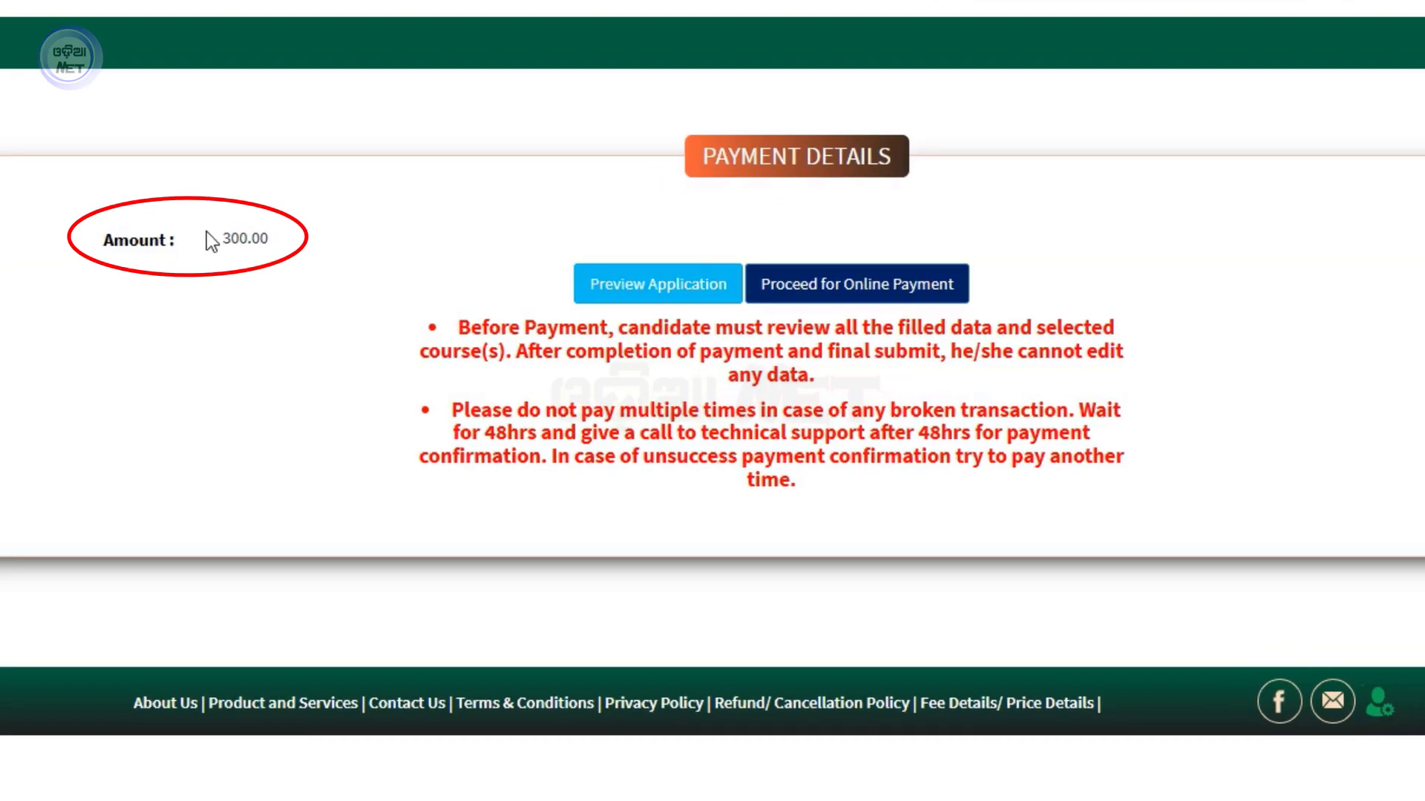
pyautogui.doubleClick(208, 236)
pyautogui.click(331, 232)
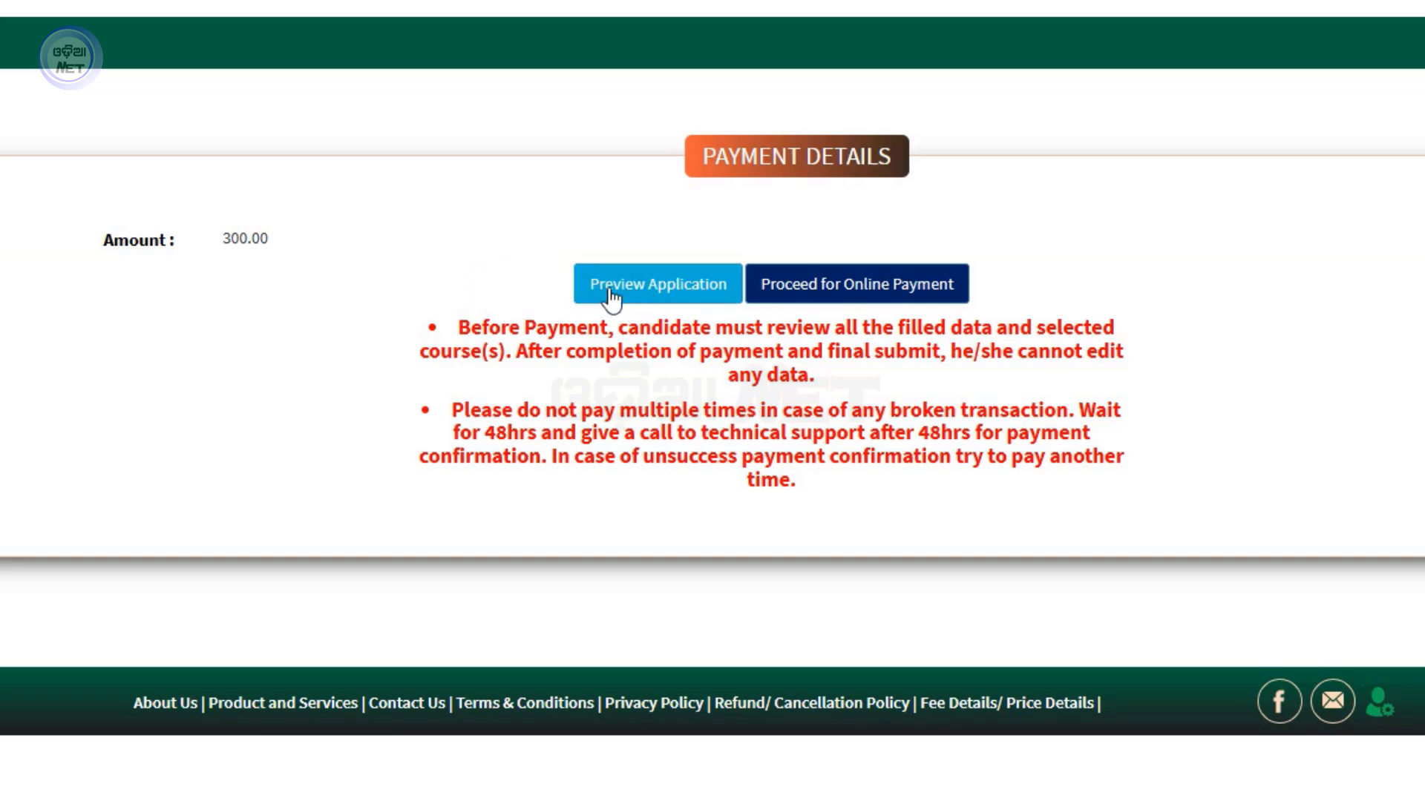
# Preview the application and review it down to the Document Details section
pyautogui.click(670, 291)
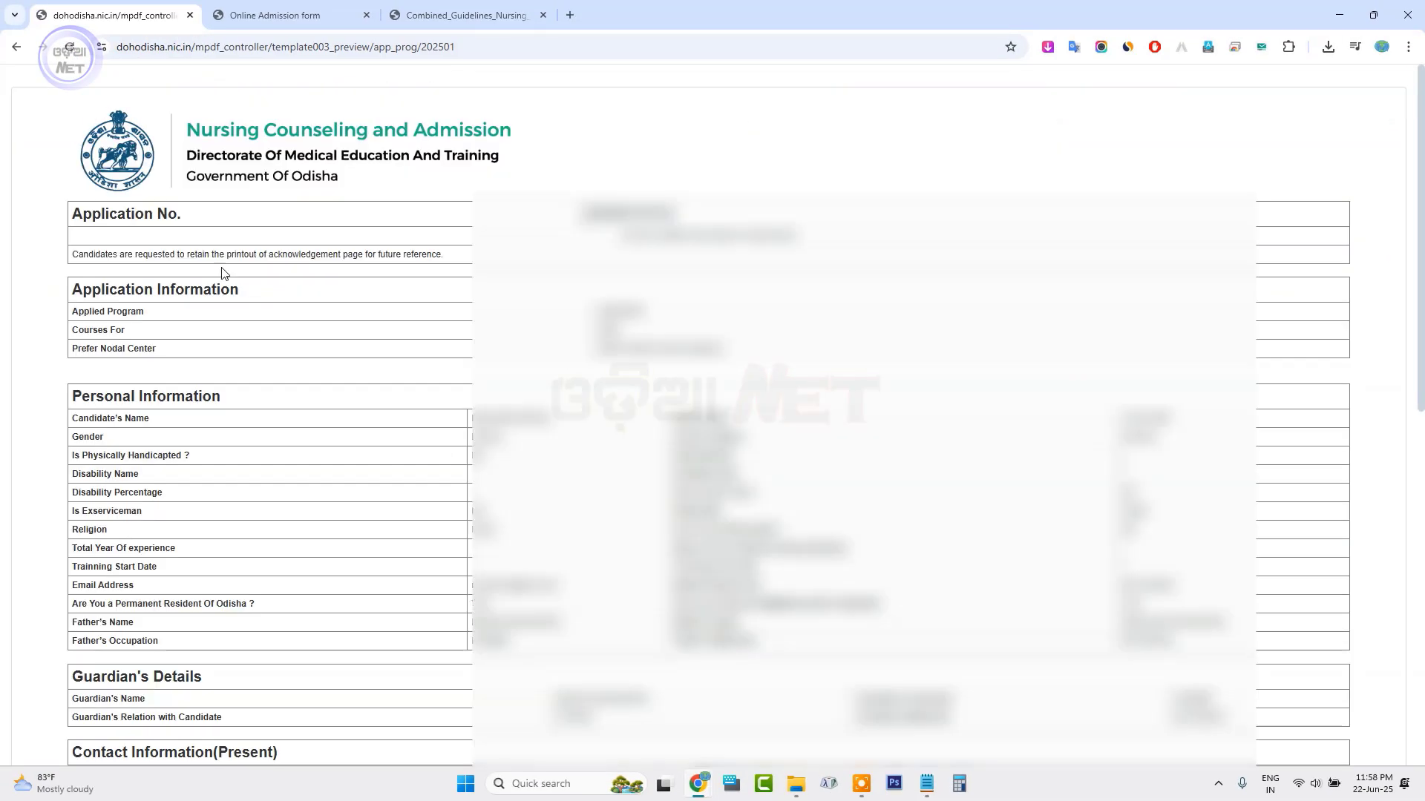
pyautogui.scroll(-3, 712, 416)
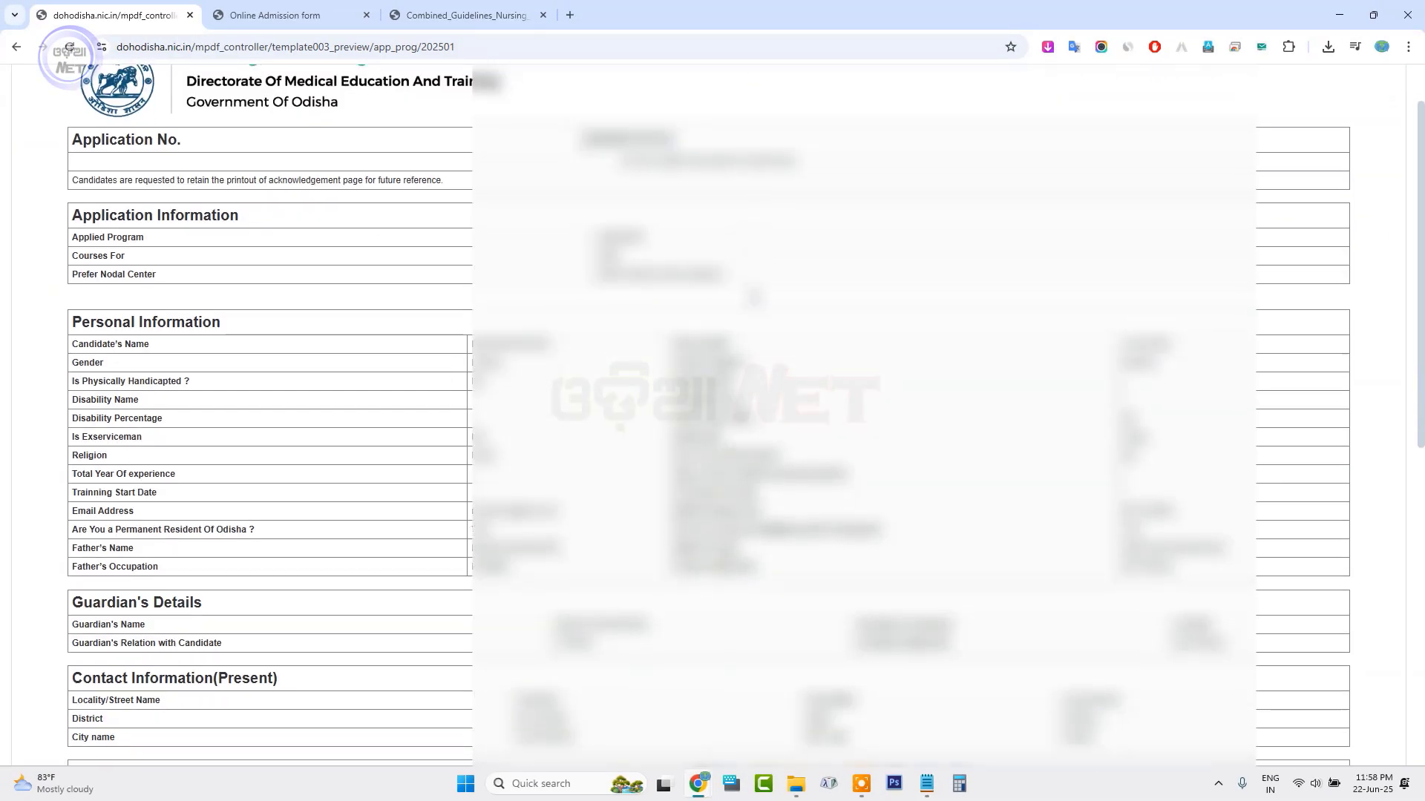
pyautogui.scroll(-2, 712, 415)
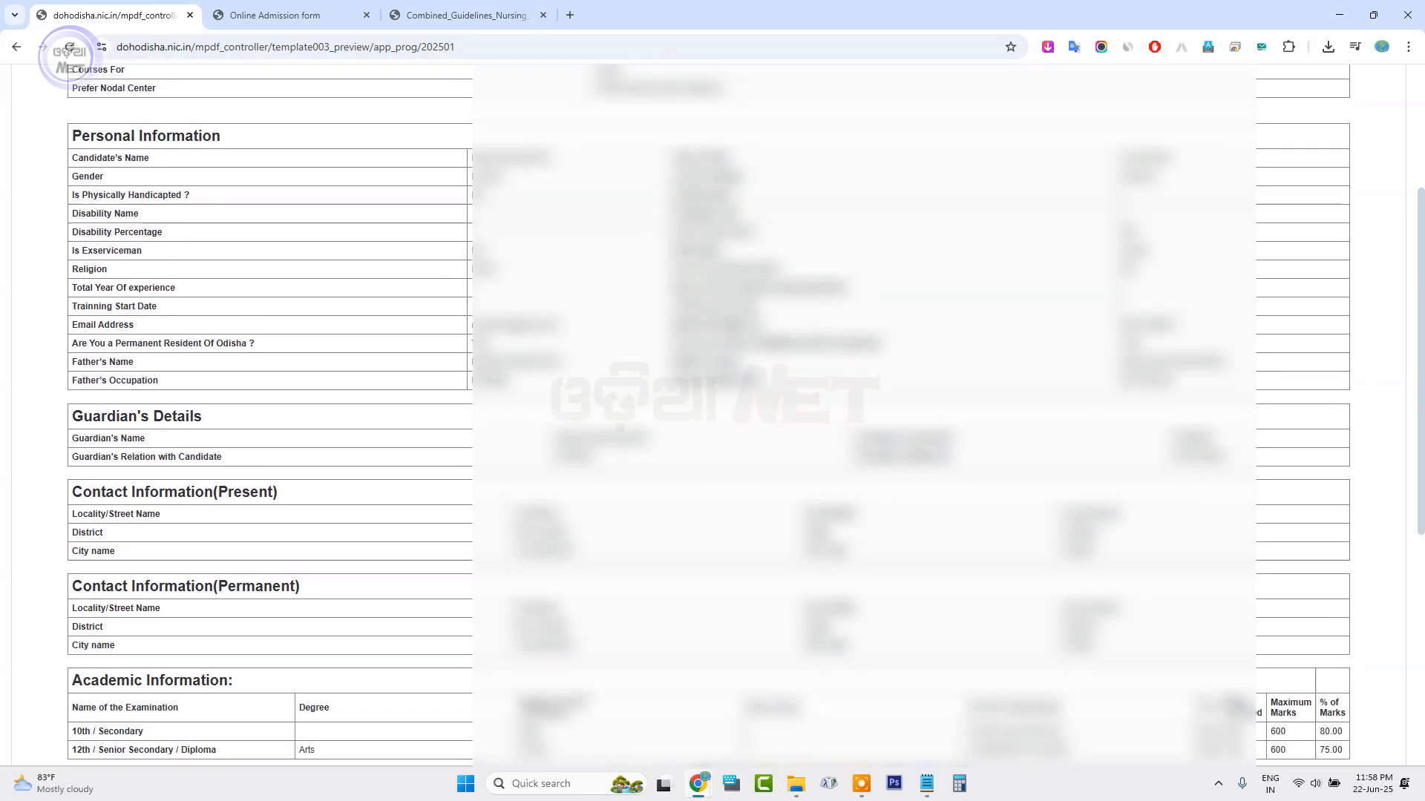
pyautogui.scroll(-5, 735, 332)
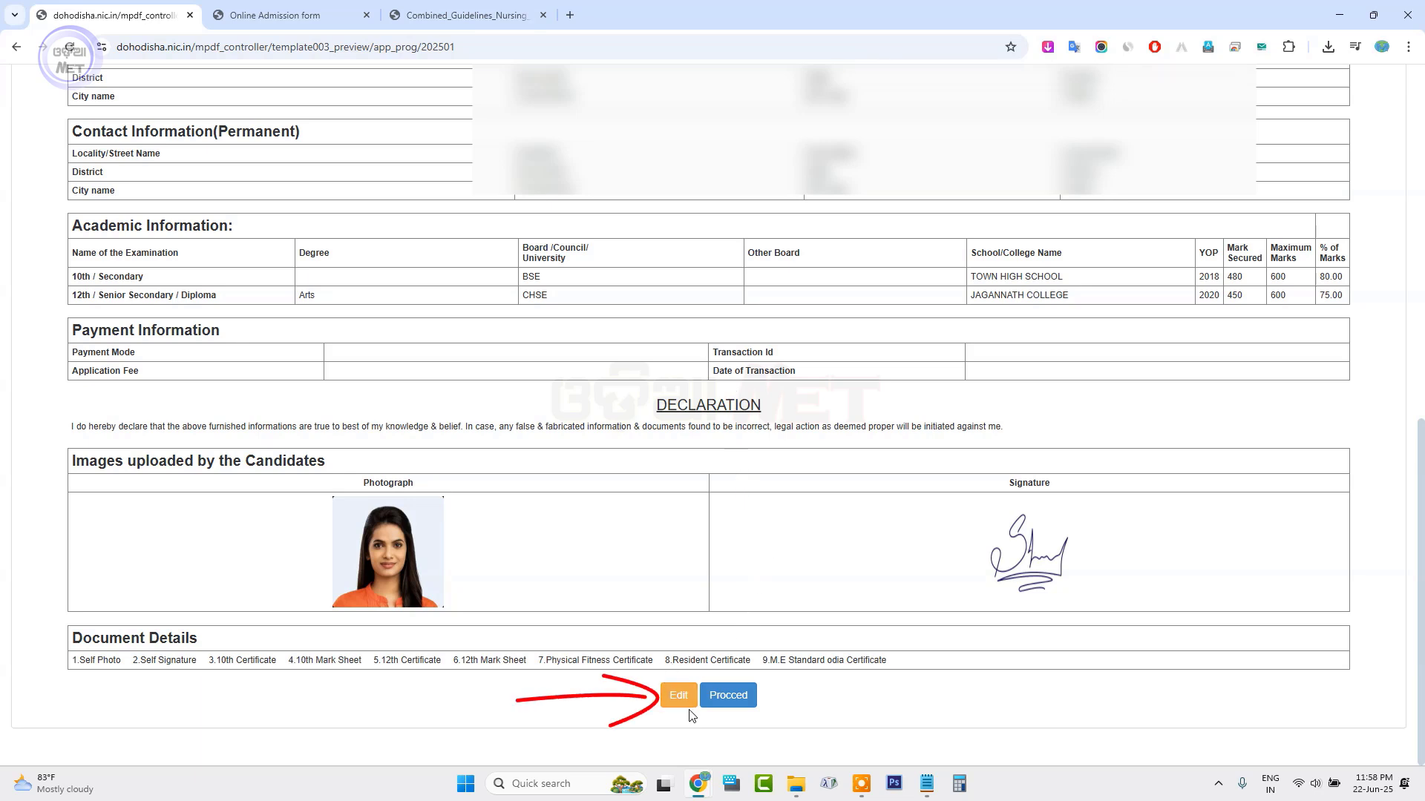
# Proceed to online payment of the 300.00 fee through the BillDesk gateway
pyautogui.click(748, 703)
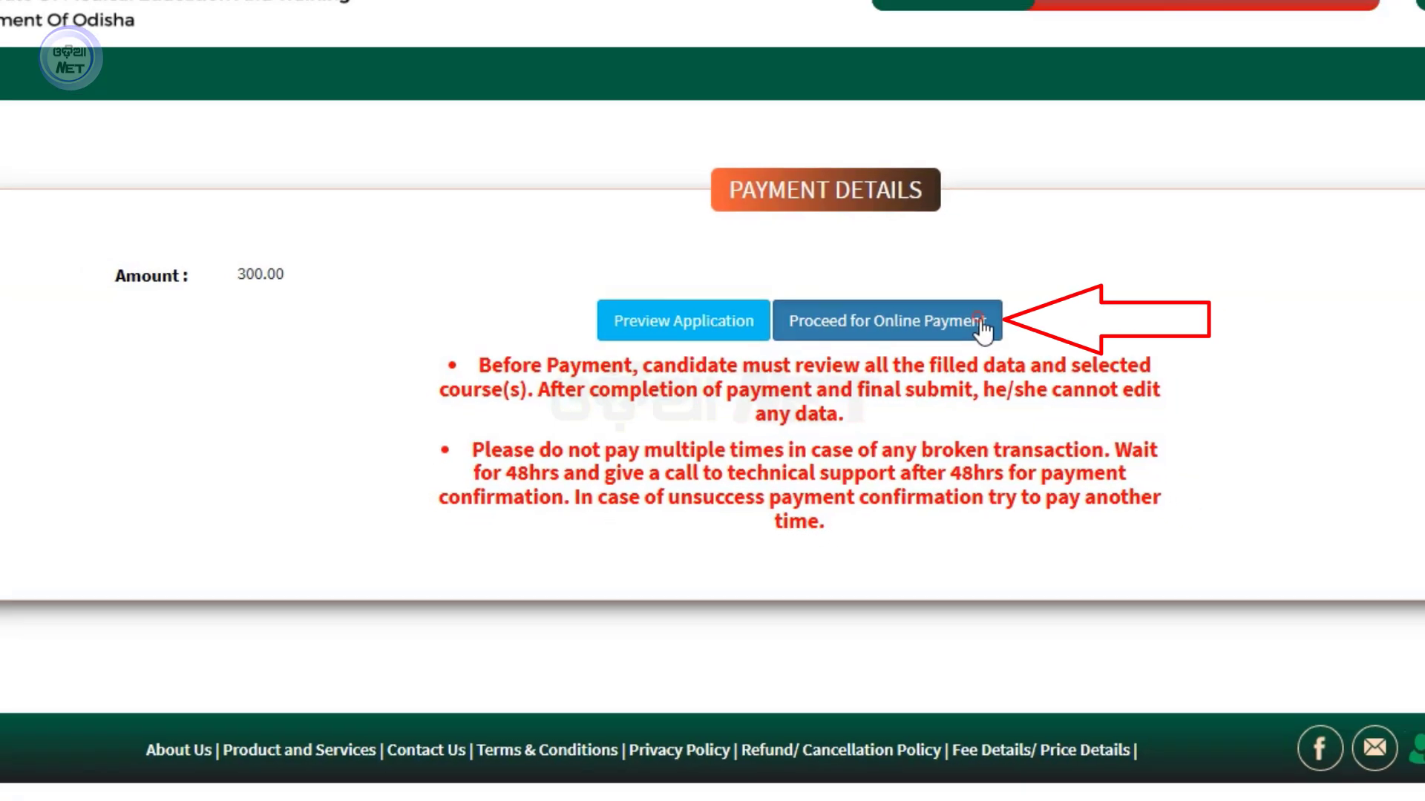
pyautogui.click(981, 326)
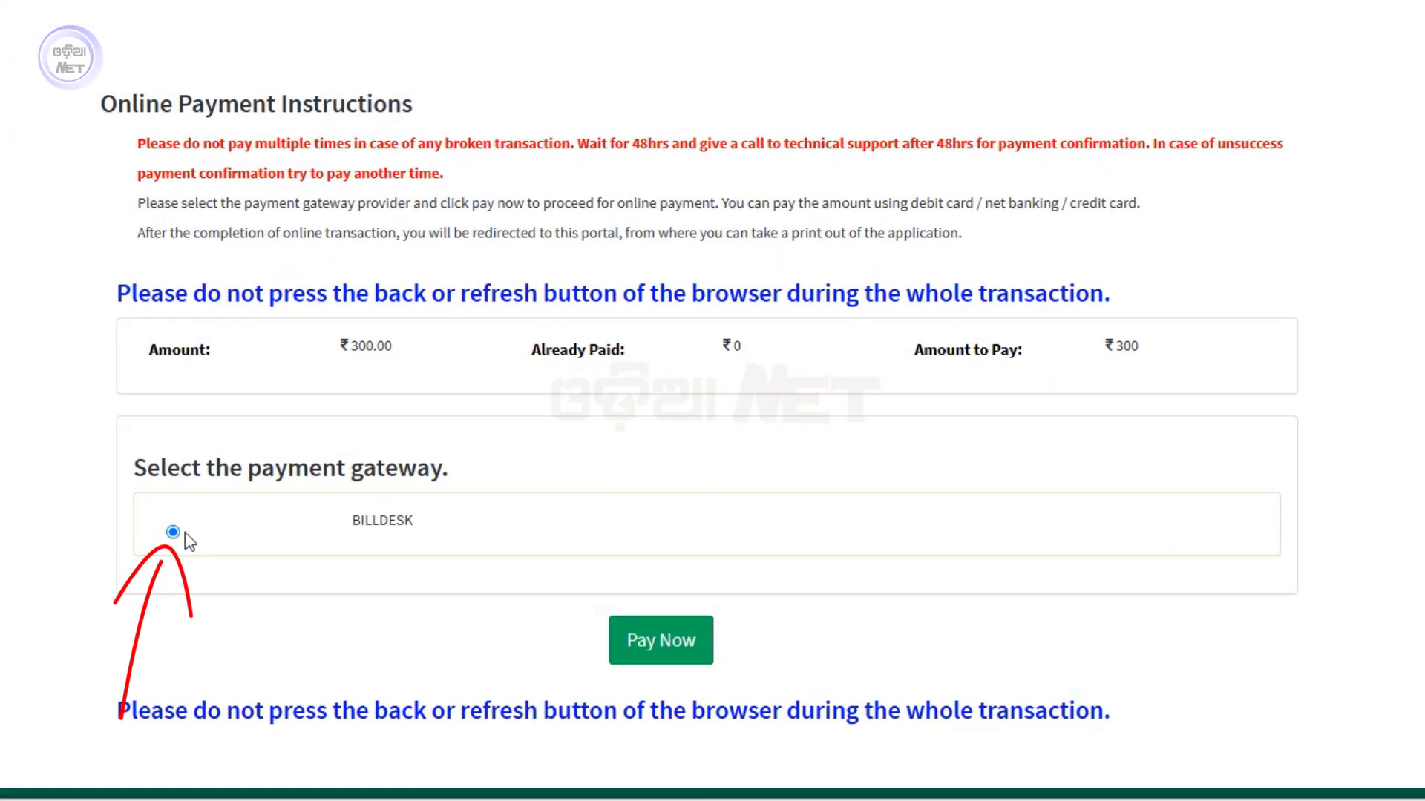
pyautogui.click(679, 652)
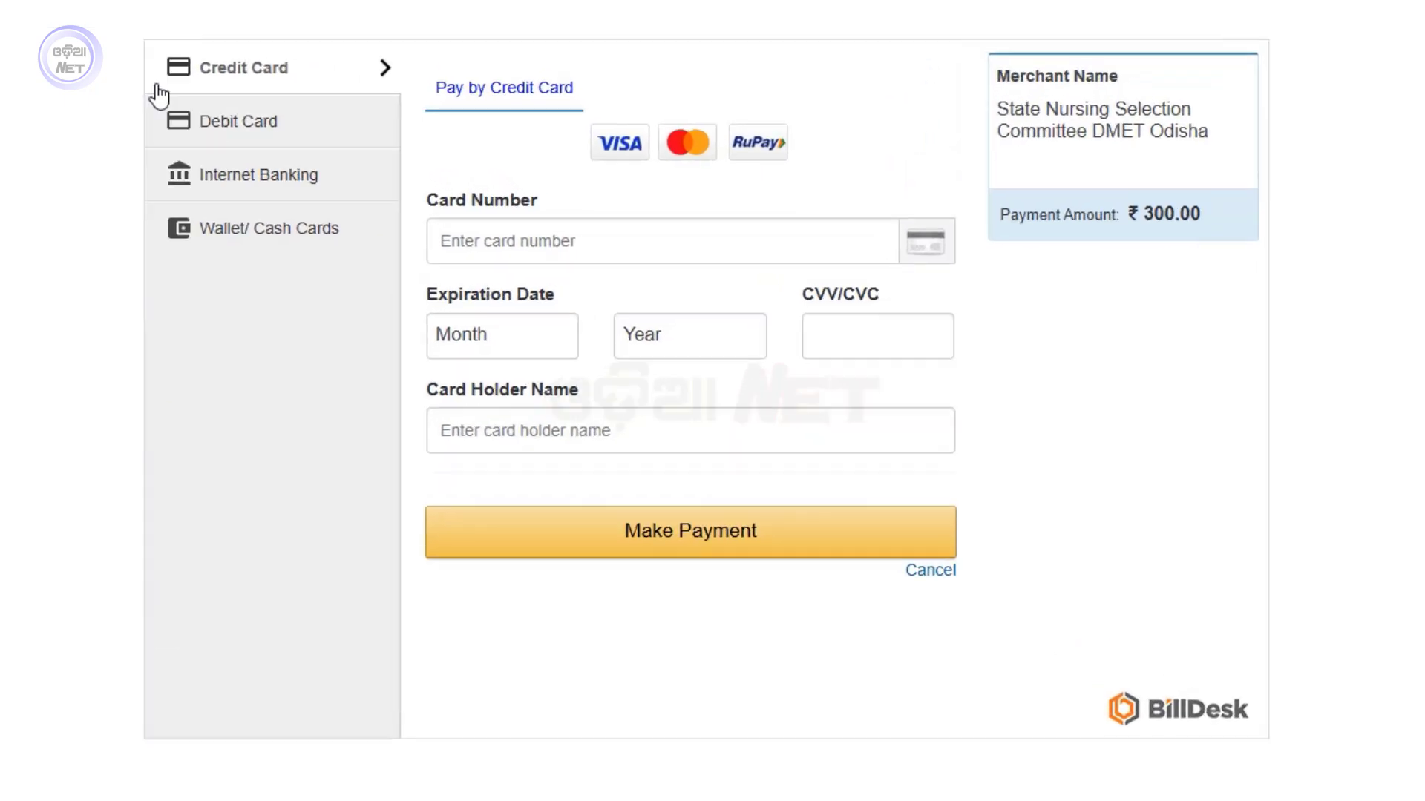
# Look through the BillDesk payment options and settle on paying by Debit Card
pyautogui.click(215, 128)
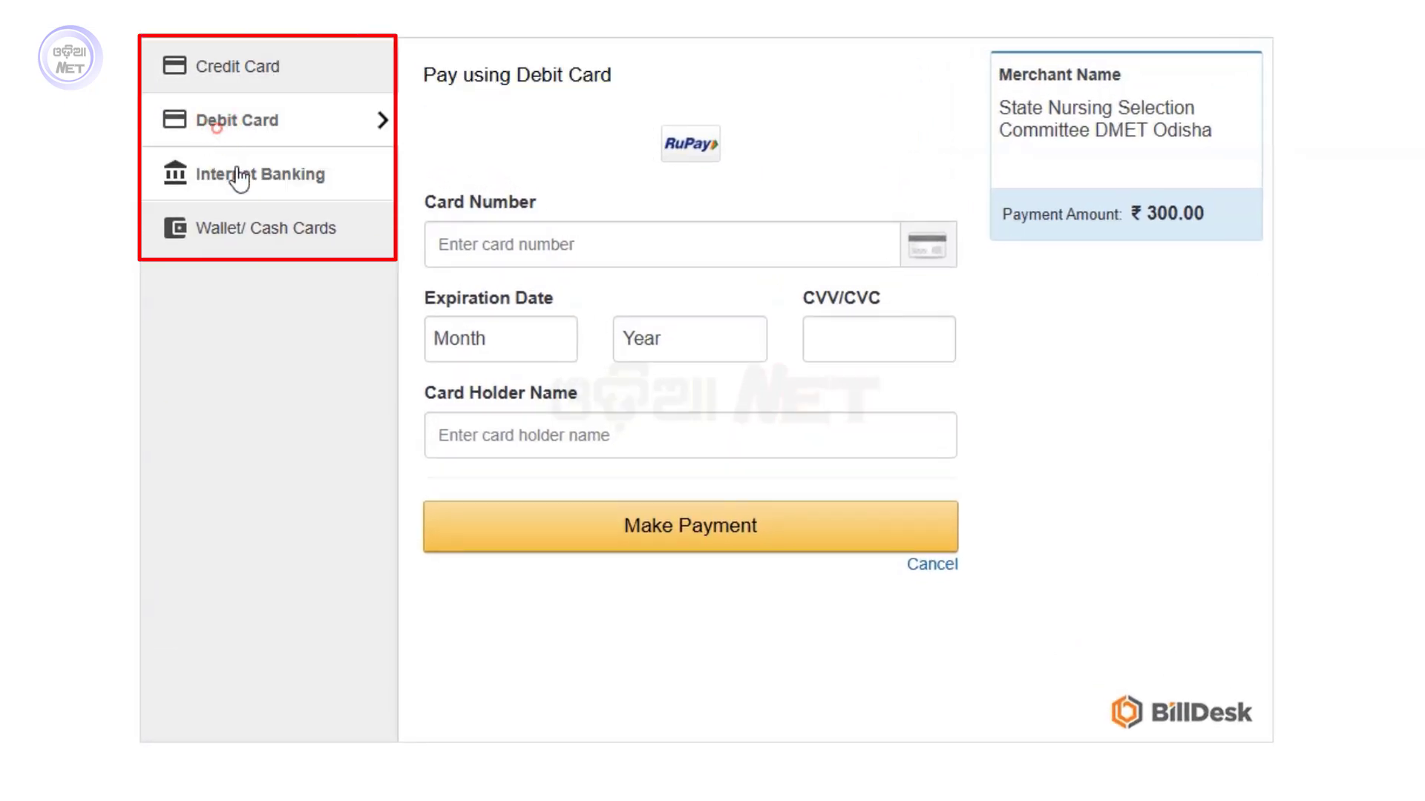
pyautogui.click(212, 175)
pyautogui.click(269, 239)
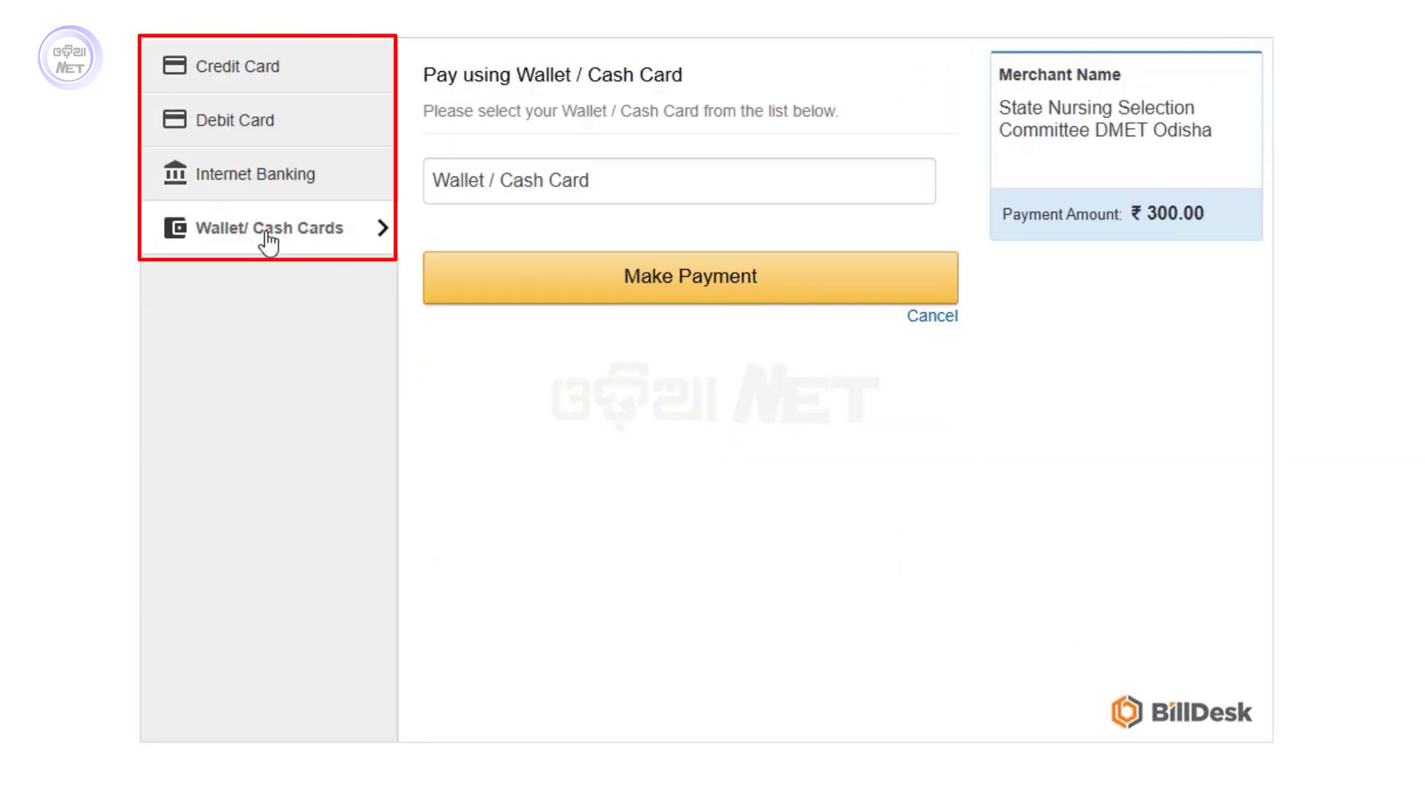
pyautogui.click(253, 63)
pyautogui.click(250, 121)
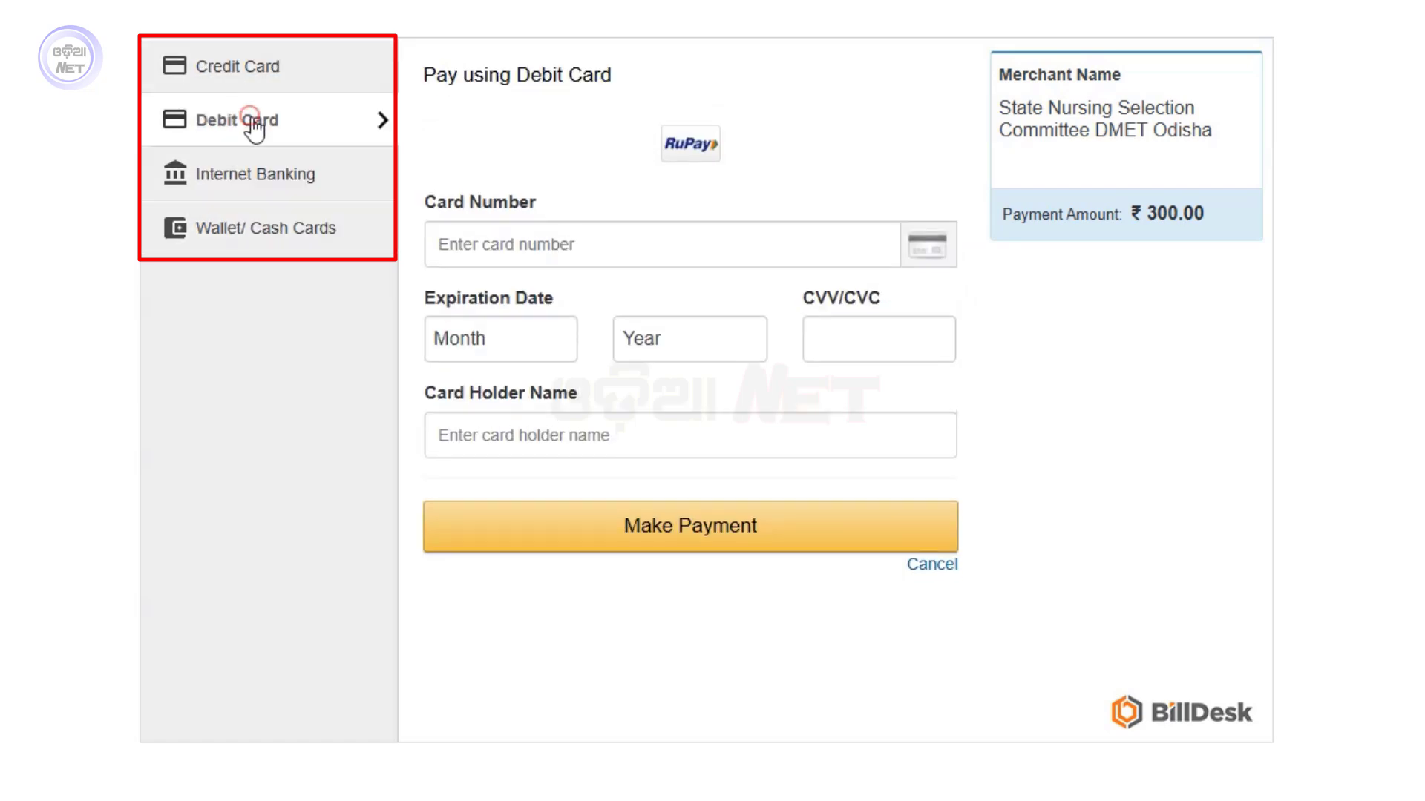
pyautogui.click(244, 162)
pyautogui.click(193, 245)
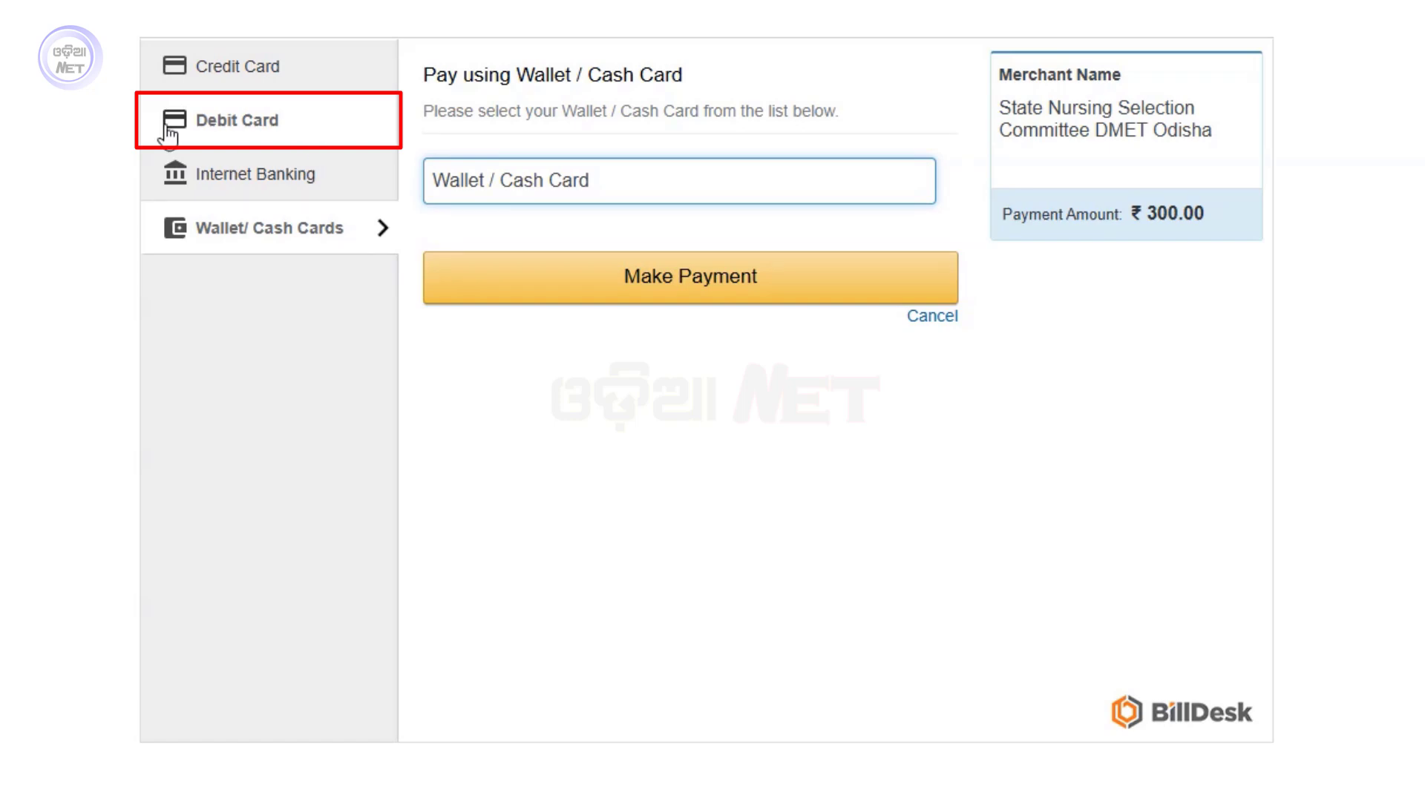
pyautogui.click(255, 129)
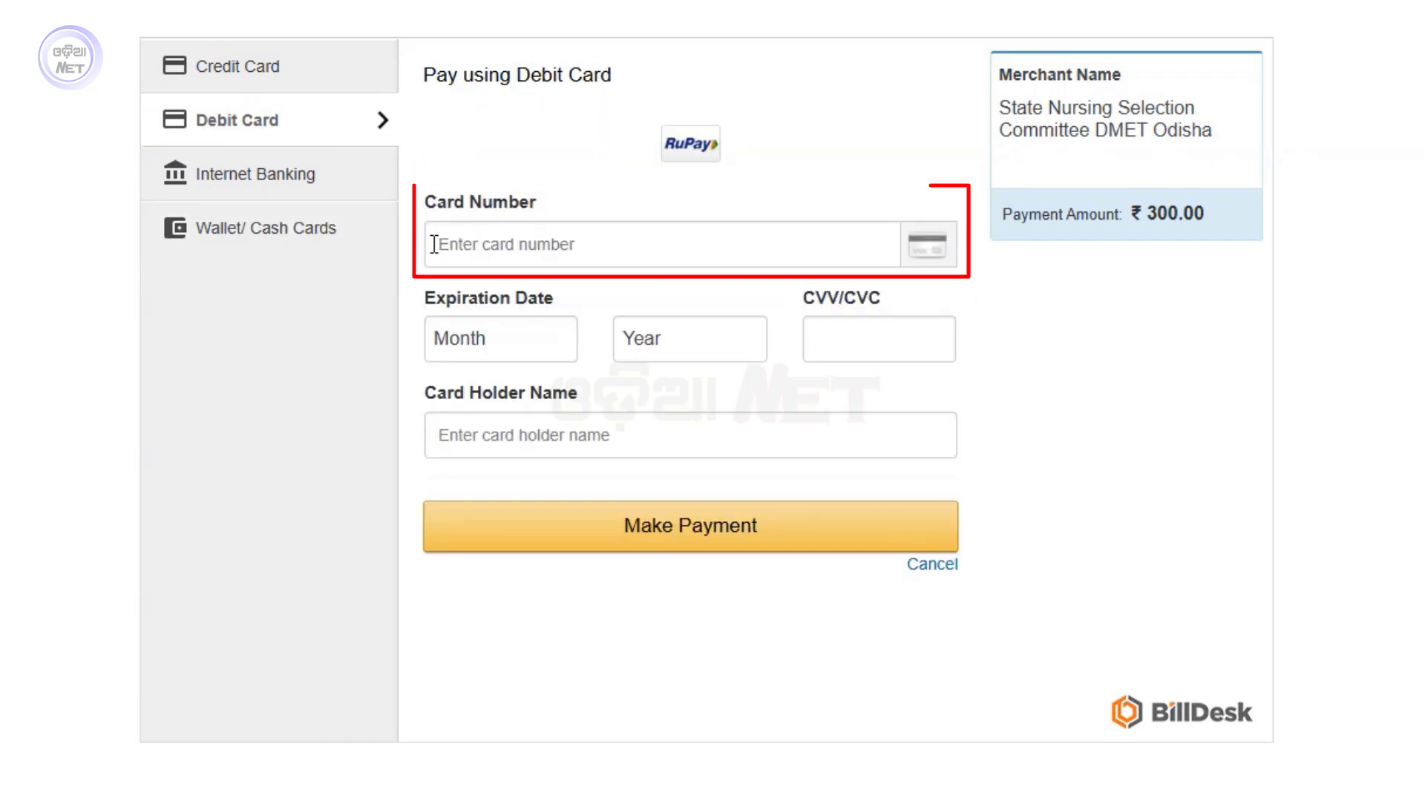
# Set the debit card expiry to 01 (Jan) 2029, then move to the CVV and card holder name fields
pyautogui.click(803, 237)
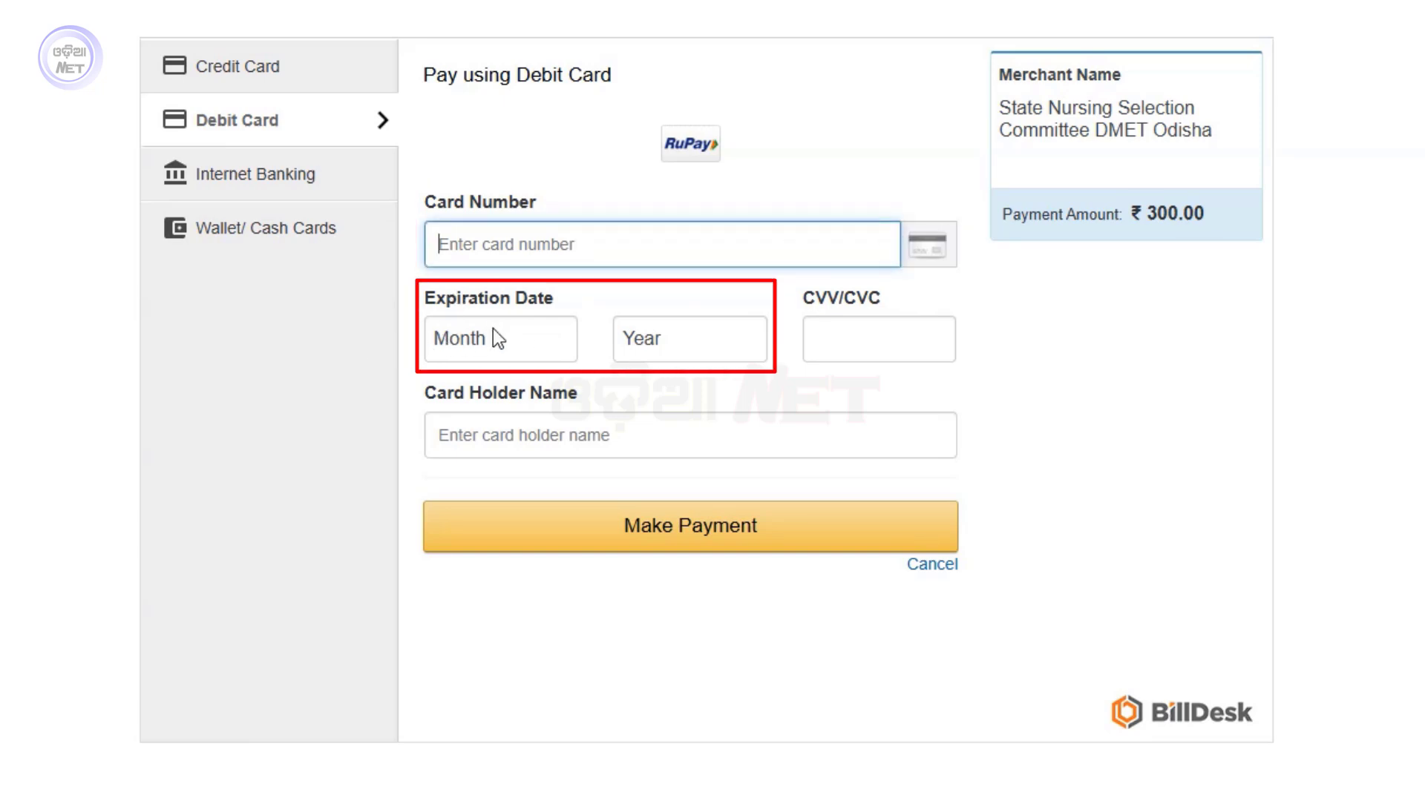
pyautogui.click(510, 336)
pyautogui.click(461, 404)
pyautogui.click(650, 334)
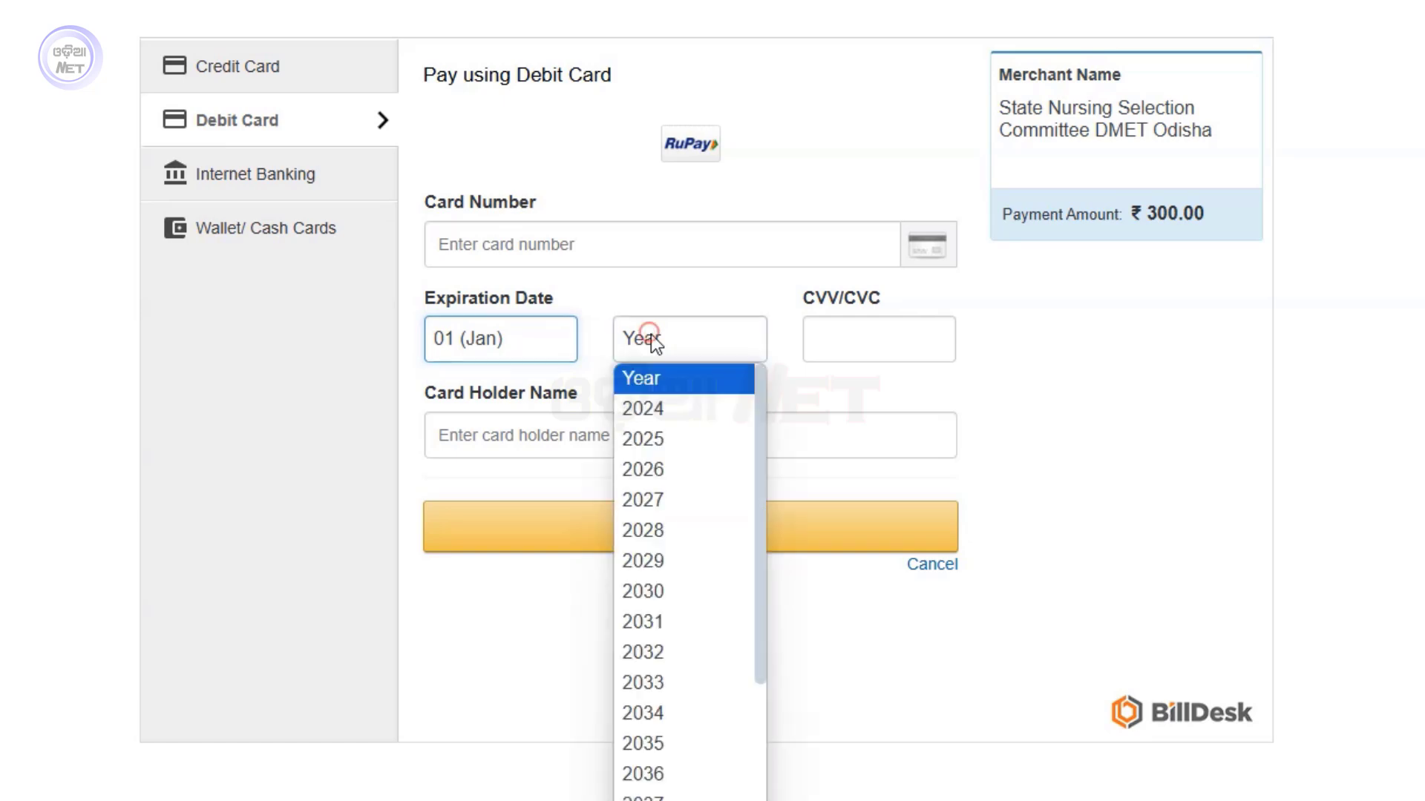
pyautogui.click(634, 469)
pyautogui.press('Down')
pyautogui.press('Down')
pyautogui.press('Down')
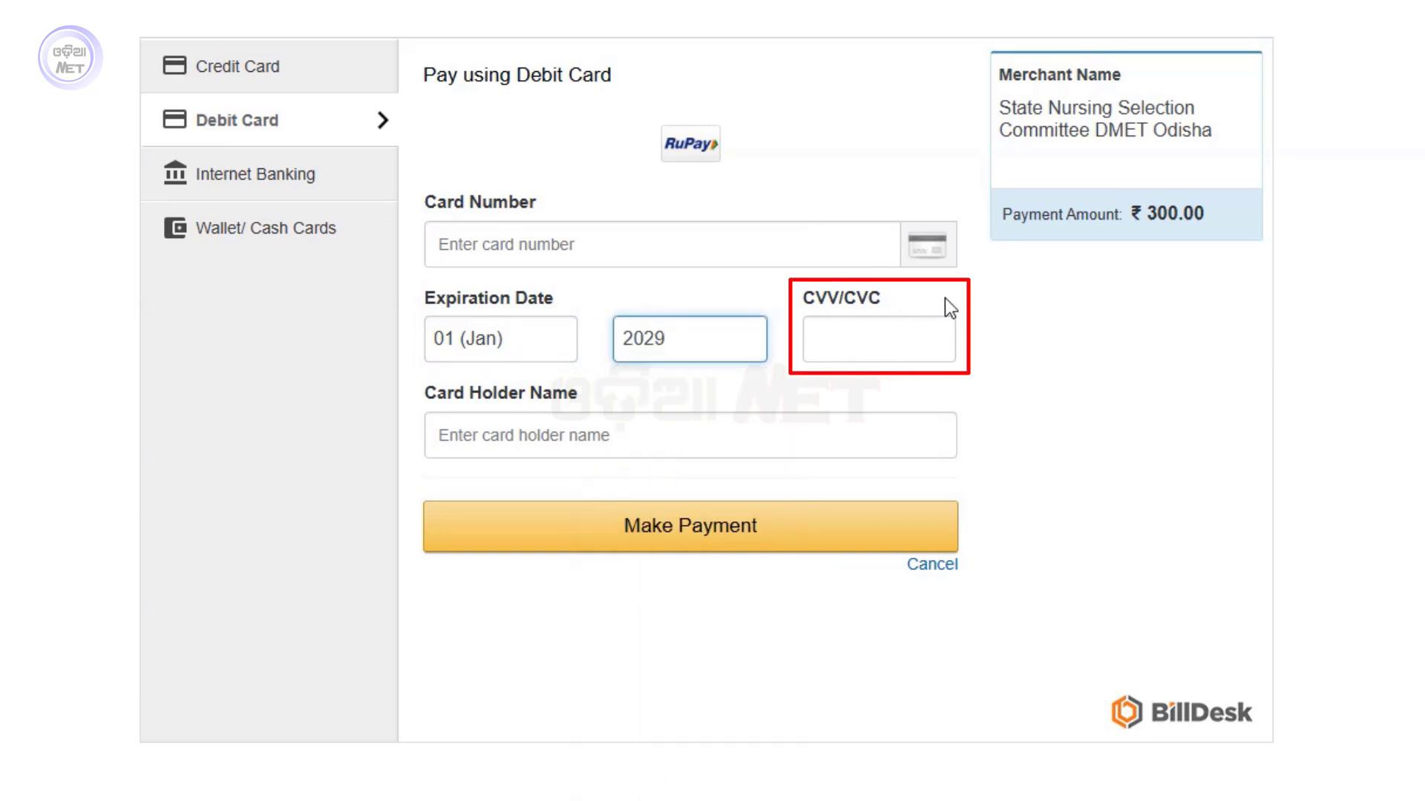
pyautogui.click(866, 336)
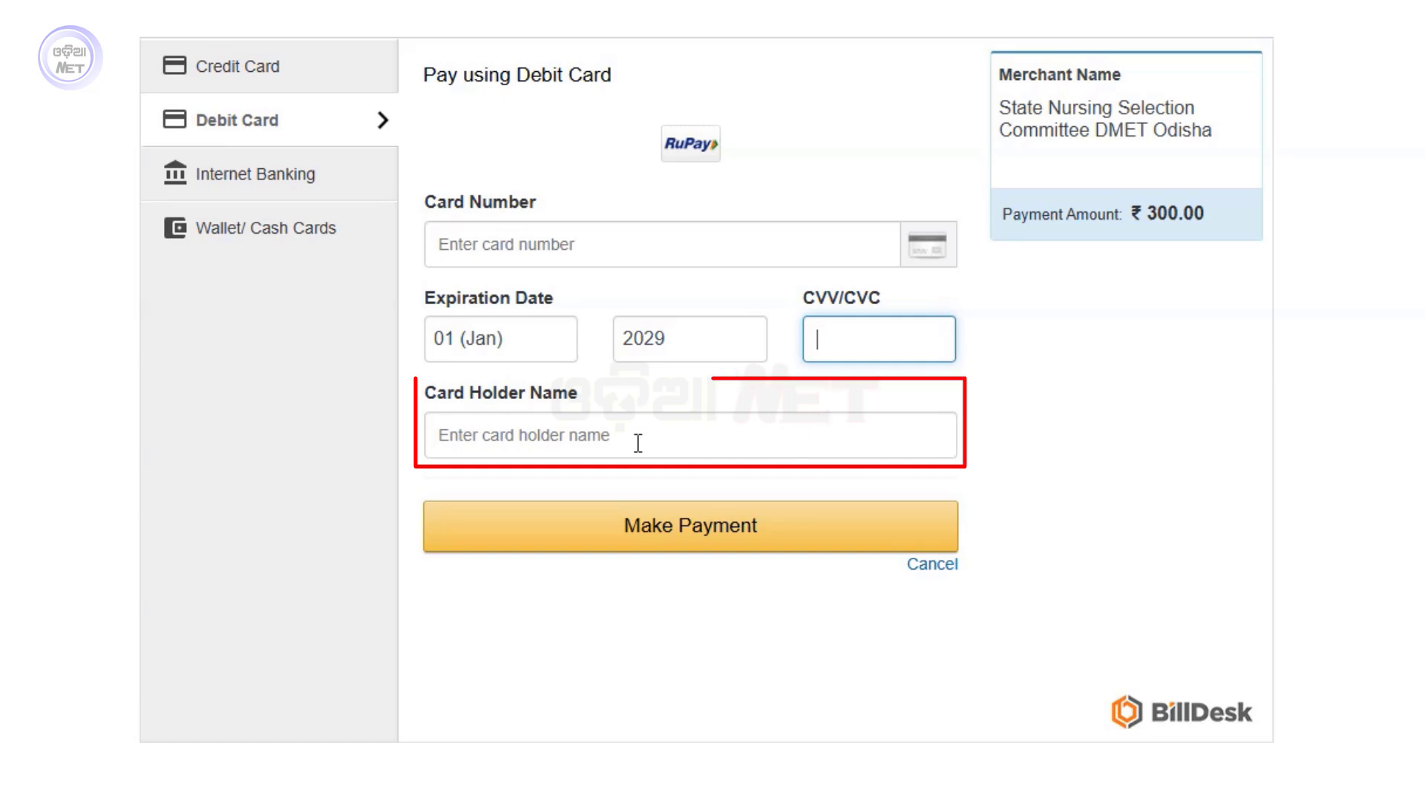
pyautogui.click(506, 438)
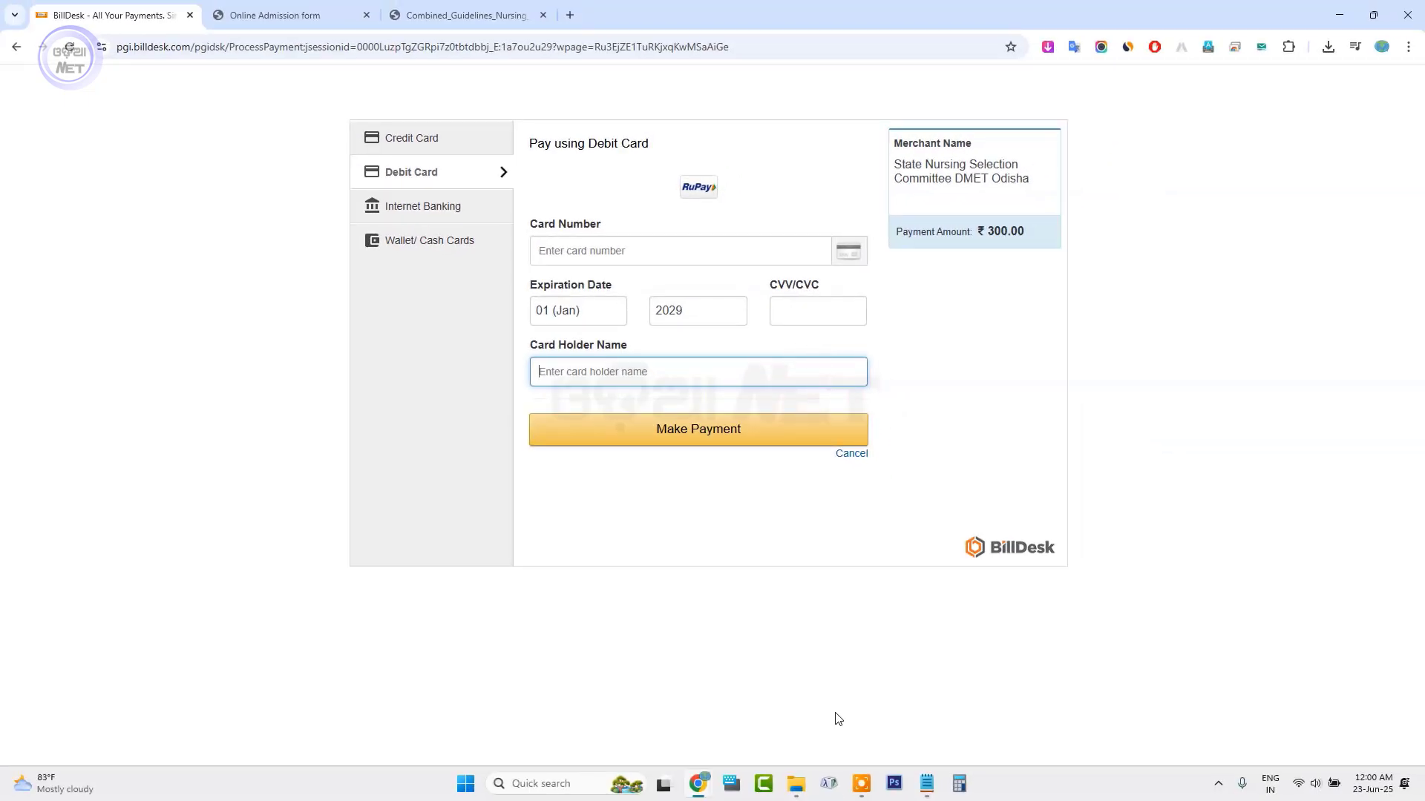
pyautogui.click(796, 786)
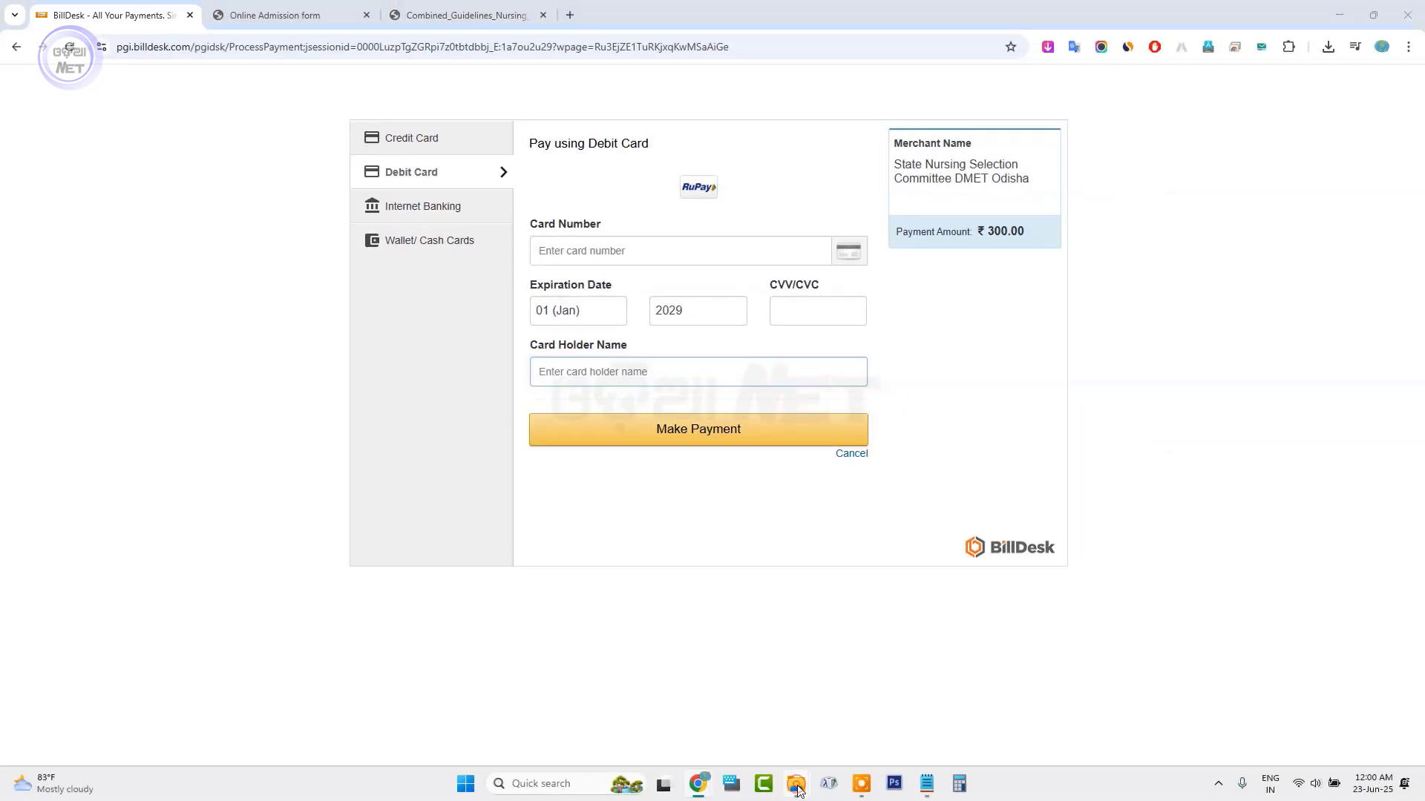